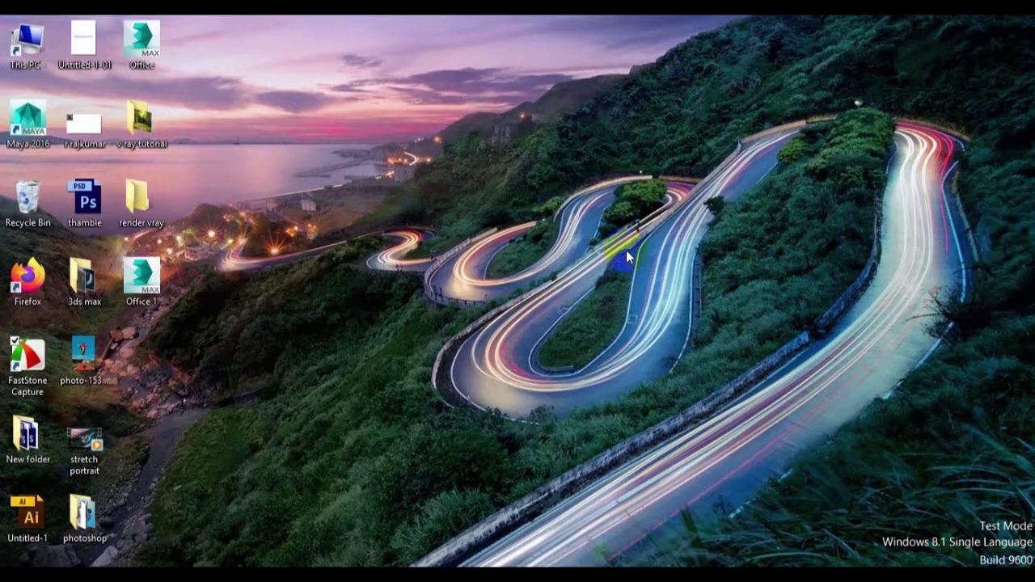
# Bring the Office.max scene window to the front from the taskbar.
pyautogui.click(530, 437)
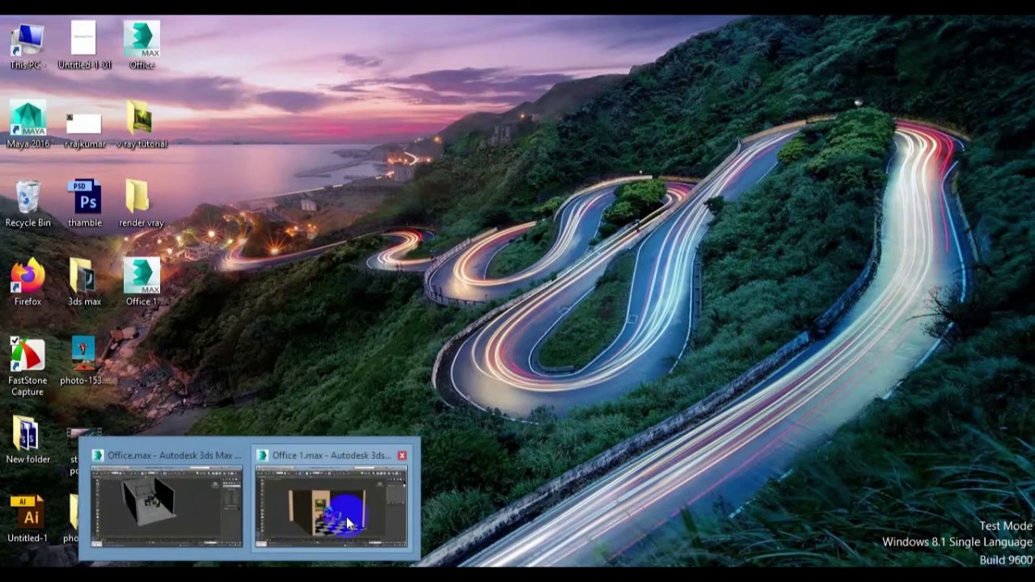
pyautogui.moveTo(16, 509)
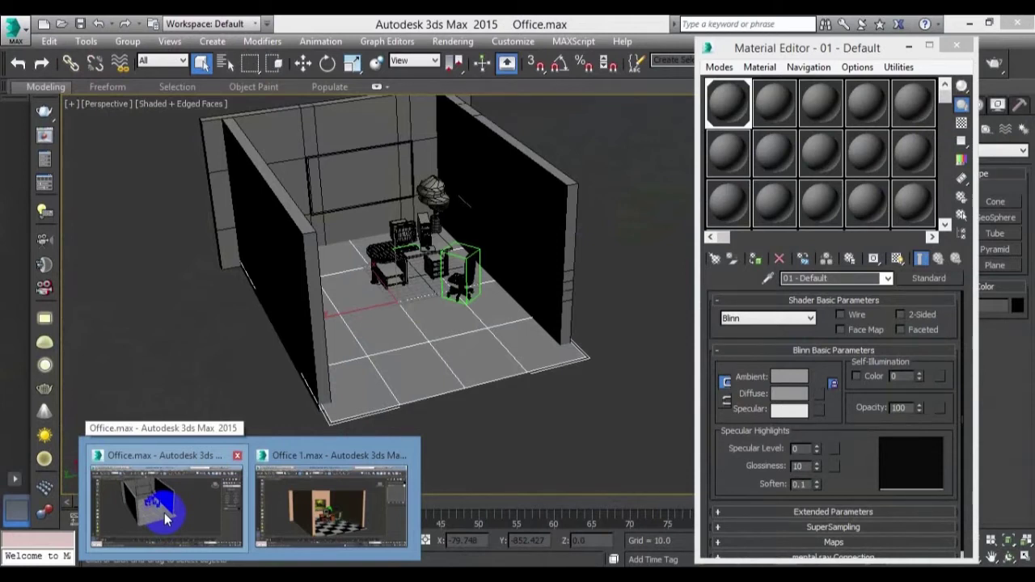
pyautogui.click(166, 518)
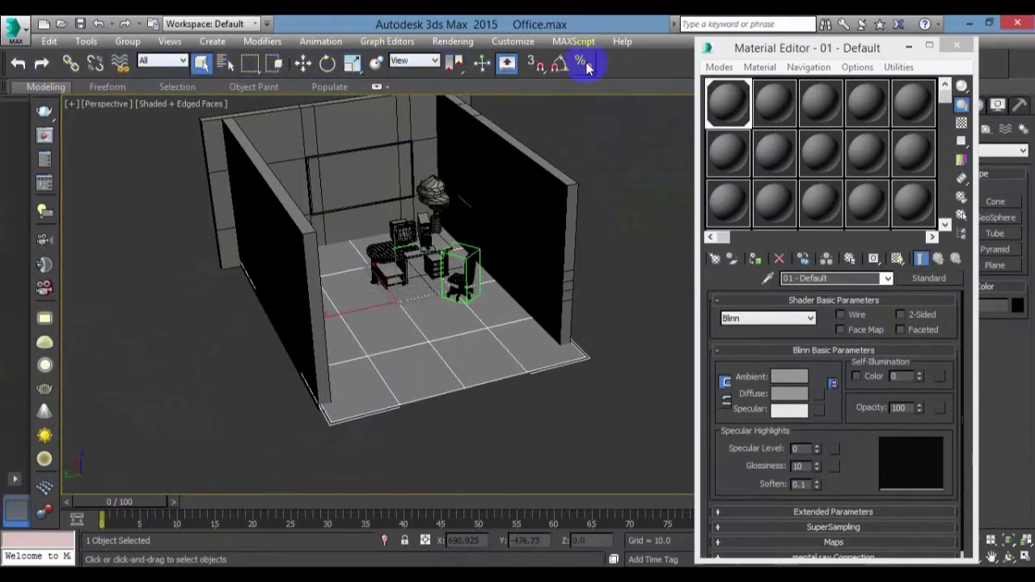
# Minimize the Material Editor, then orbit and zoom around the office to view the desk and chair.
pyautogui.click(910, 46)
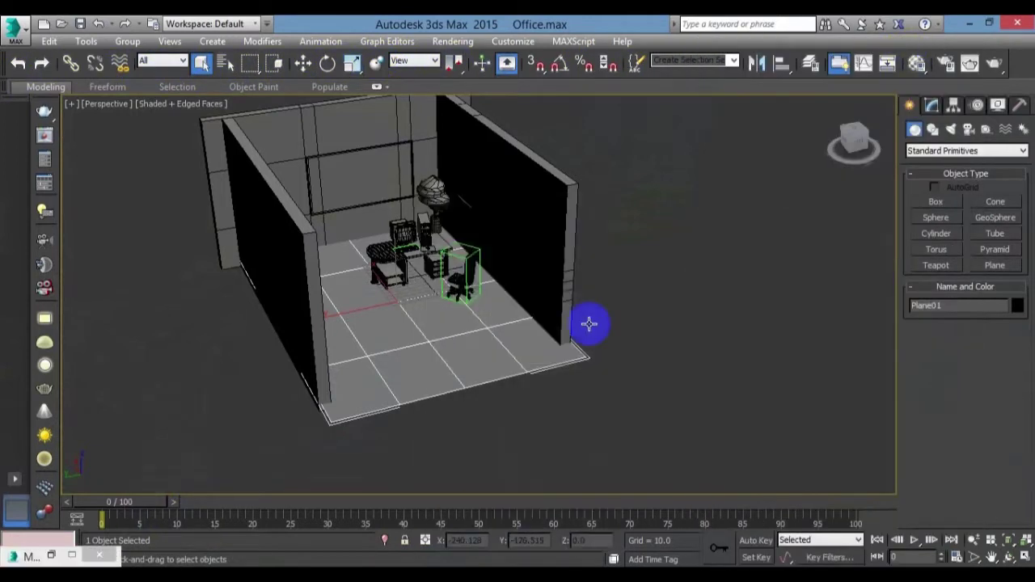
pyautogui.moveTo(411, 387)
pyautogui.keyDown('alt'); pyautogui.mouseDown(button='middle')
pyautogui.moveTo(326, 380)
pyautogui.moveTo(426, 381)
pyautogui.mouseUp(button='middle'); pyautogui.keyUp('alt')
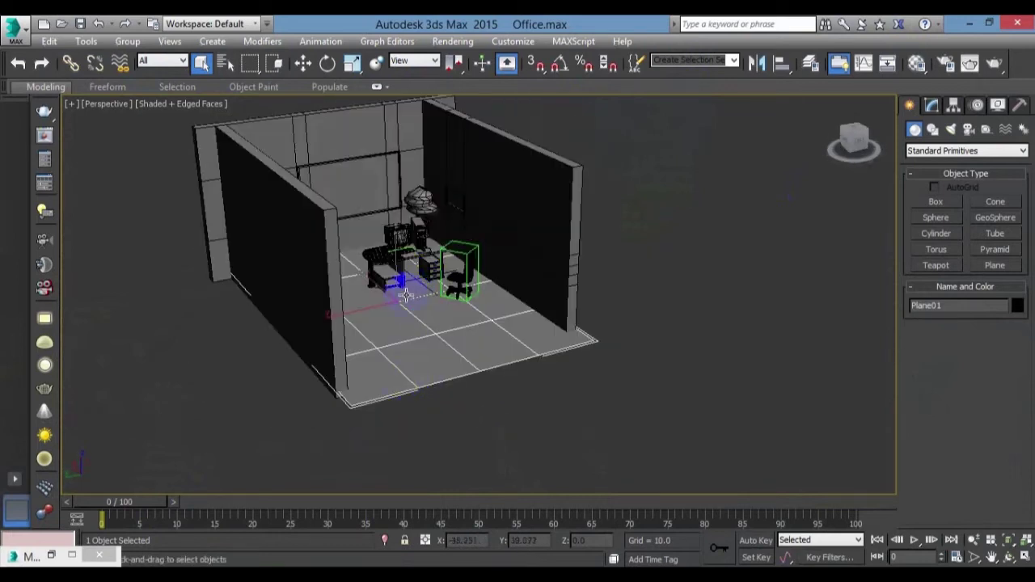
pyautogui.keyDown('alt'); pyautogui.moveTo(533, 301); pyautogui.dragTo(524, 316, button='middle'); pyautogui.keyUp('alt')
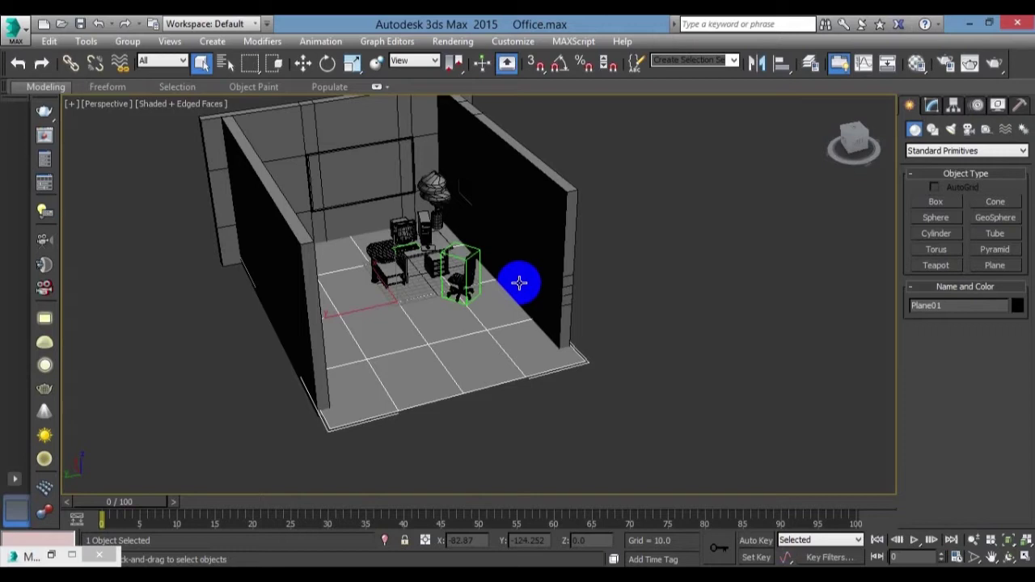
pyautogui.moveTo(538, 282)
pyautogui.keyDown('alt'); pyautogui.mouseDown(button='middle')
pyautogui.moveTo(490, 264)
pyautogui.moveTo(555, 270)
pyautogui.moveTo(569, 350)
pyautogui.moveTo(504, 365)
pyautogui.moveTo(506, 382)
pyautogui.moveTo(492, 360)
pyautogui.moveTo(482, 369)
pyautogui.mouseUp(button='middle'); pyautogui.keyUp('alt')
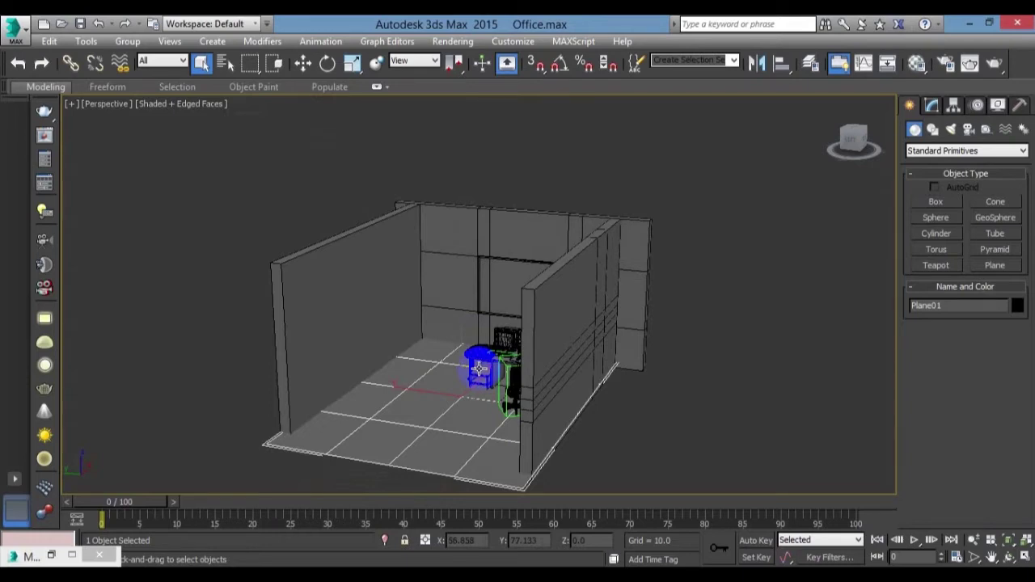
pyautogui.scroll(5, 492, 385)
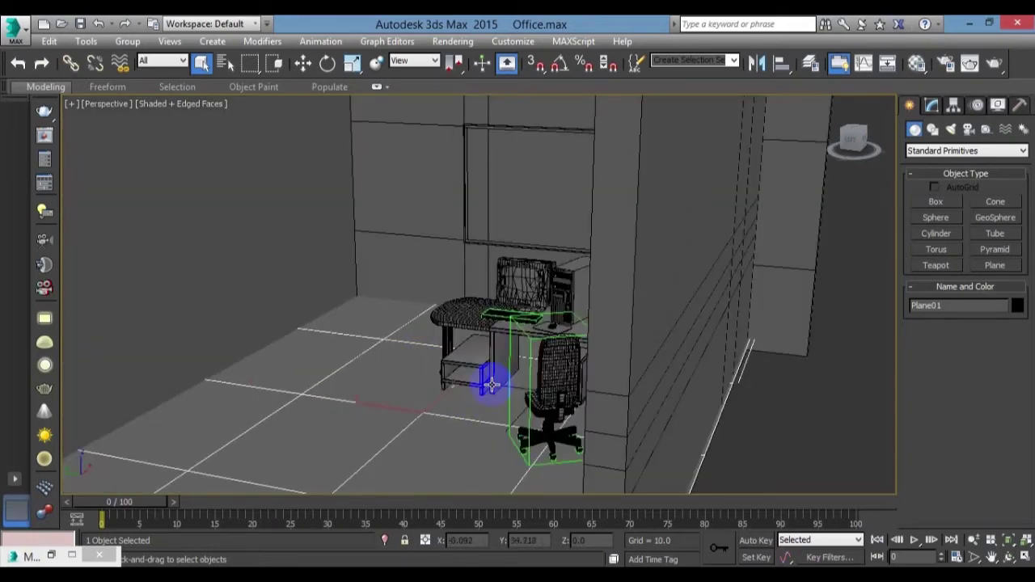
pyautogui.scroll(-5, 492, 385)
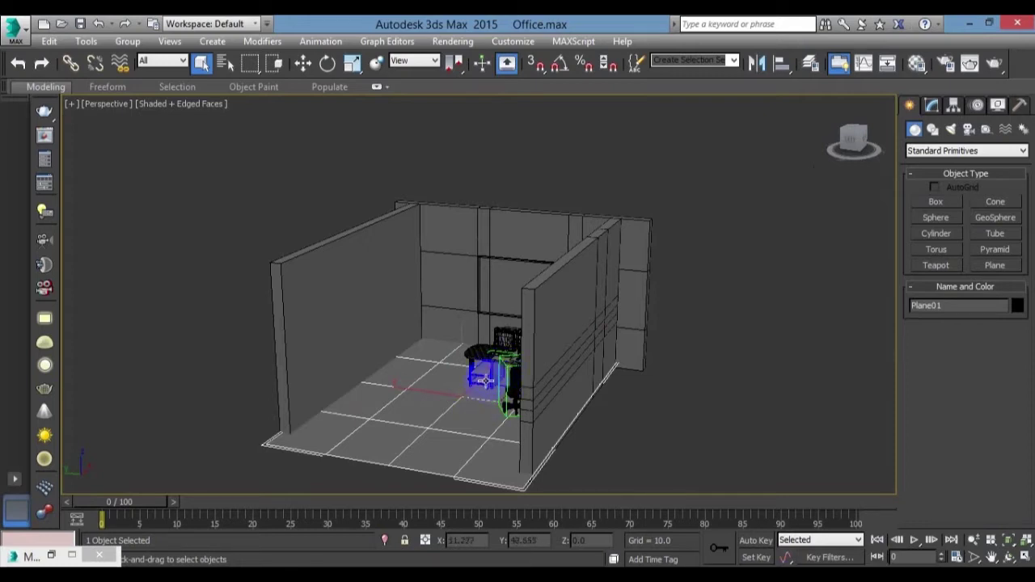
pyautogui.moveTo(504, 300)
pyautogui.keyDown('alt'); pyautogui.mouseDown(button='middle')
pyautogui.moveTo(537, 317)
pyautogui.moveTo(594, 318)
pyautogui.mouseUp(button='middle'); pyautogui.keyUp('alt')
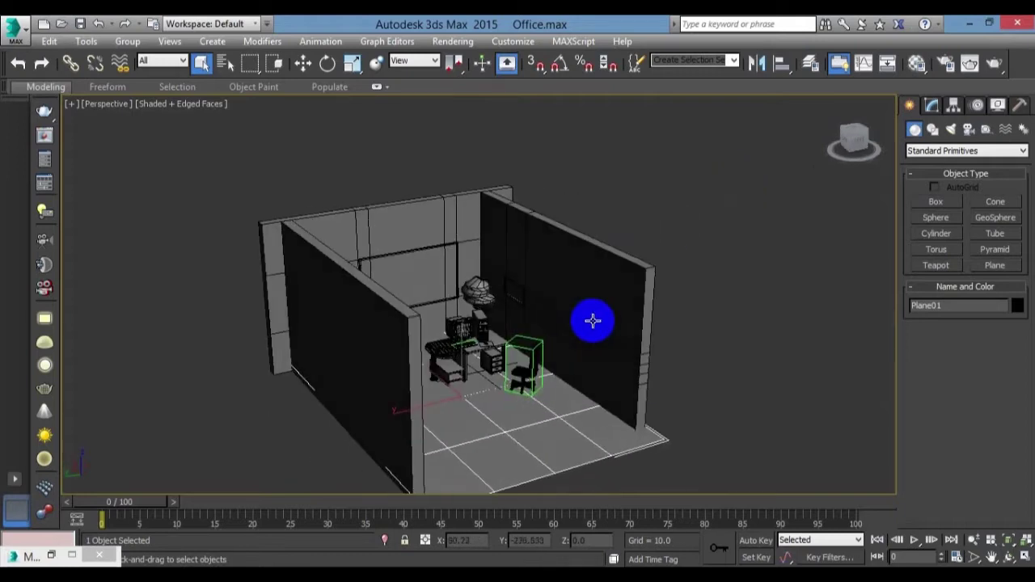
pyautogui.click(947, 65)
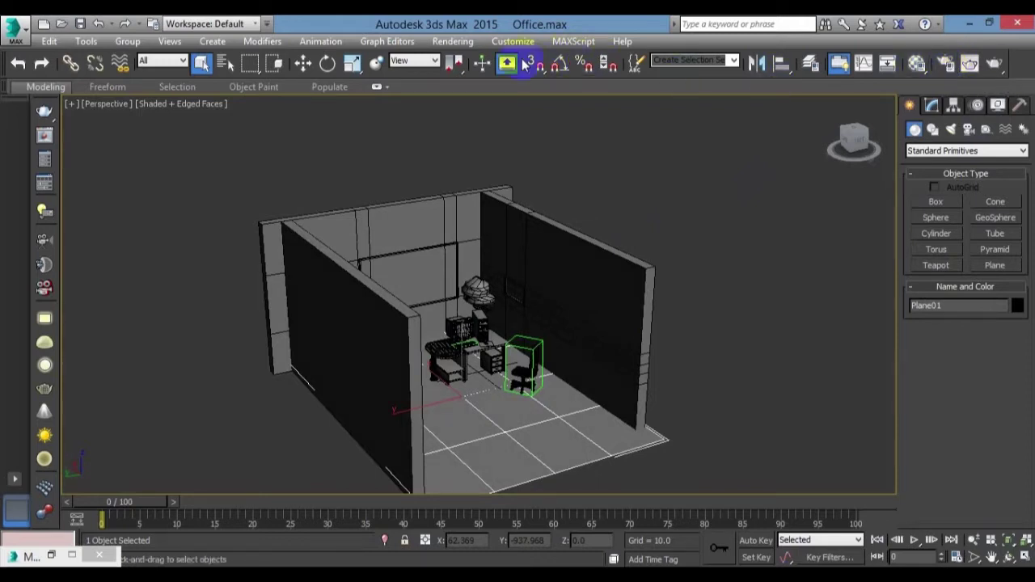
# Open the Render Setup dialog from the Rendering menu and look through the Common tab.
pyautogui.click(442, 44)
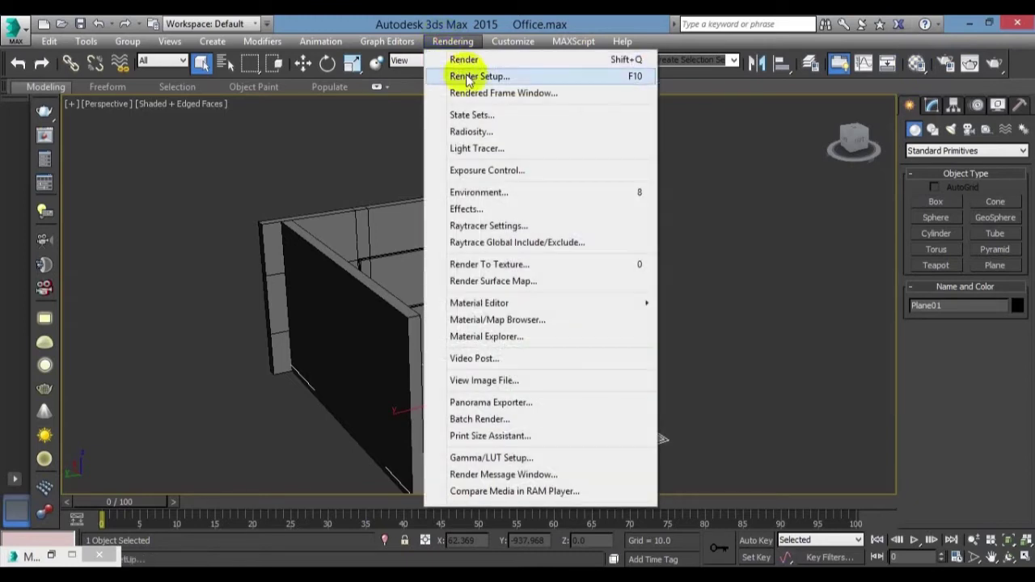
pyautogui.click(947, 65)
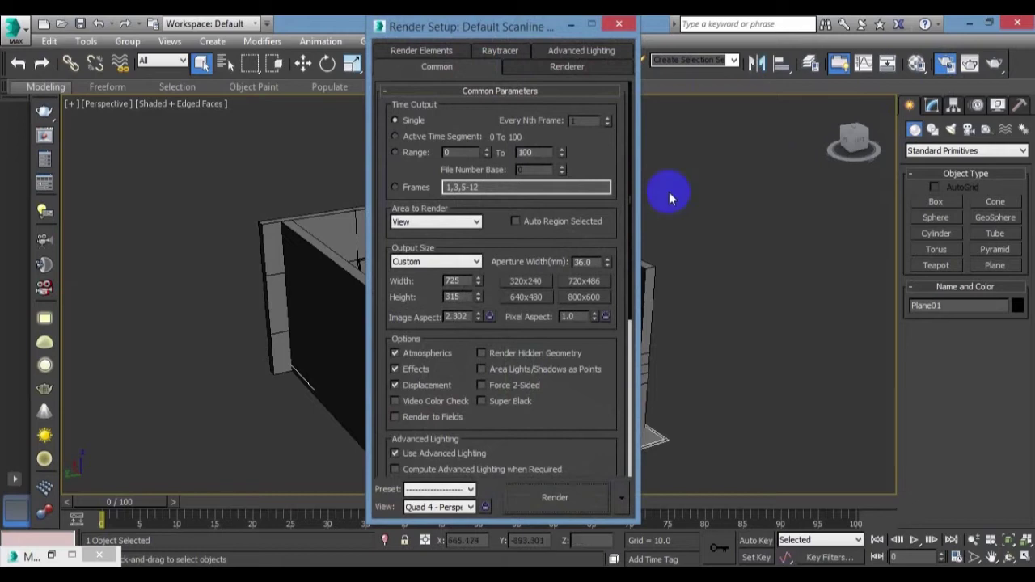
pyautogui.scroll(-3, 474, 323)
pyautogui.scroll(-4, 560, 445)
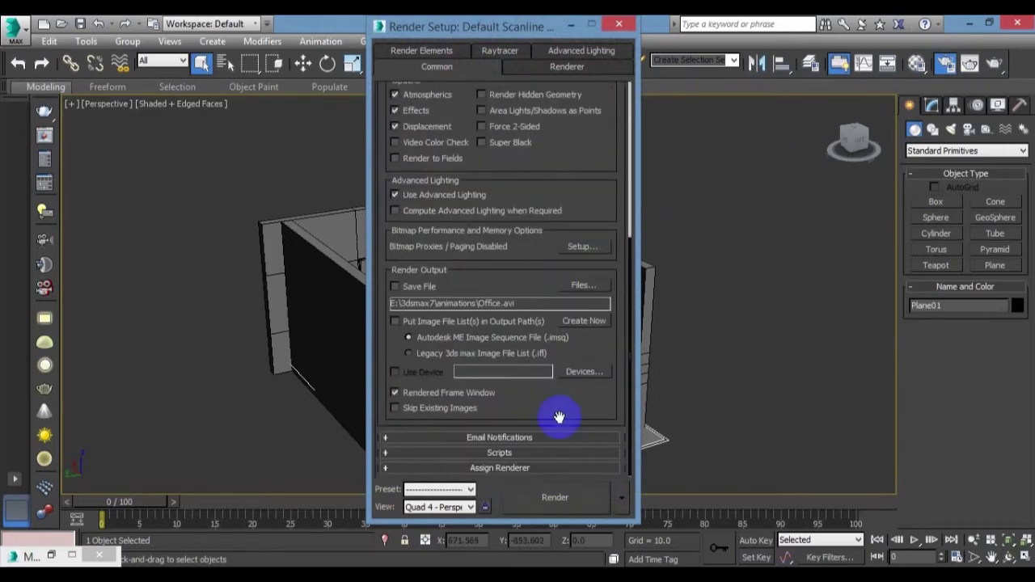
pyautogui.scroll(4, 493, 299)
pyautogui.scroll(2, 509, 266)
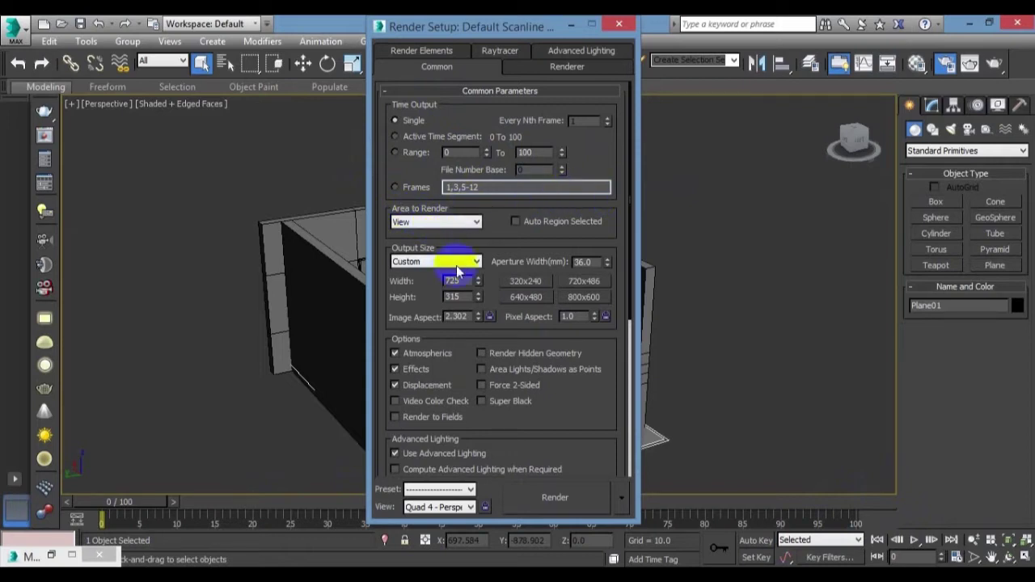
# Check the output height of 315 and keep the Custom output size preset.
pyautogui.click(451, 297)
pyautogui.click(453, 298)
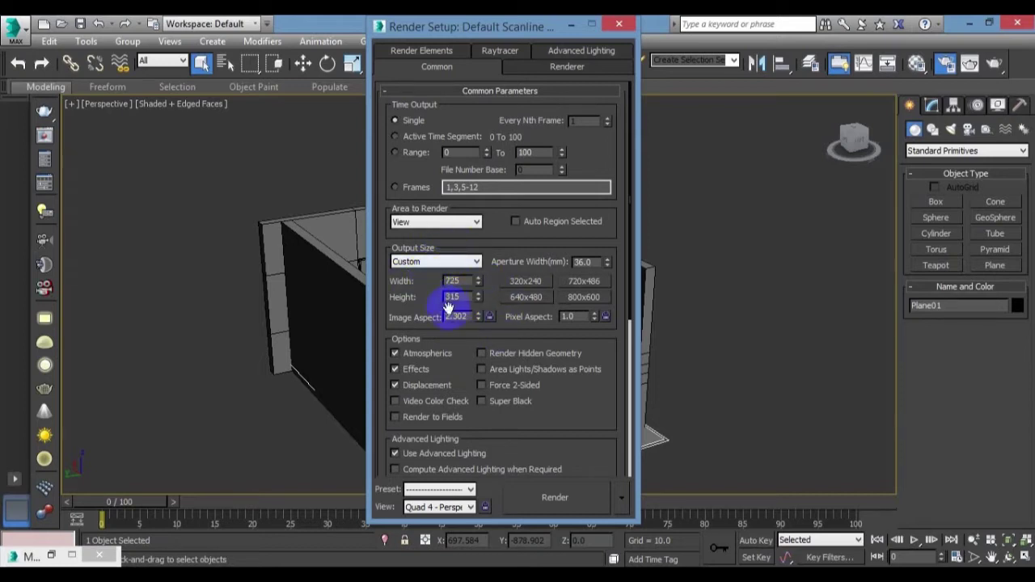
pyautogui.click(454, 263)
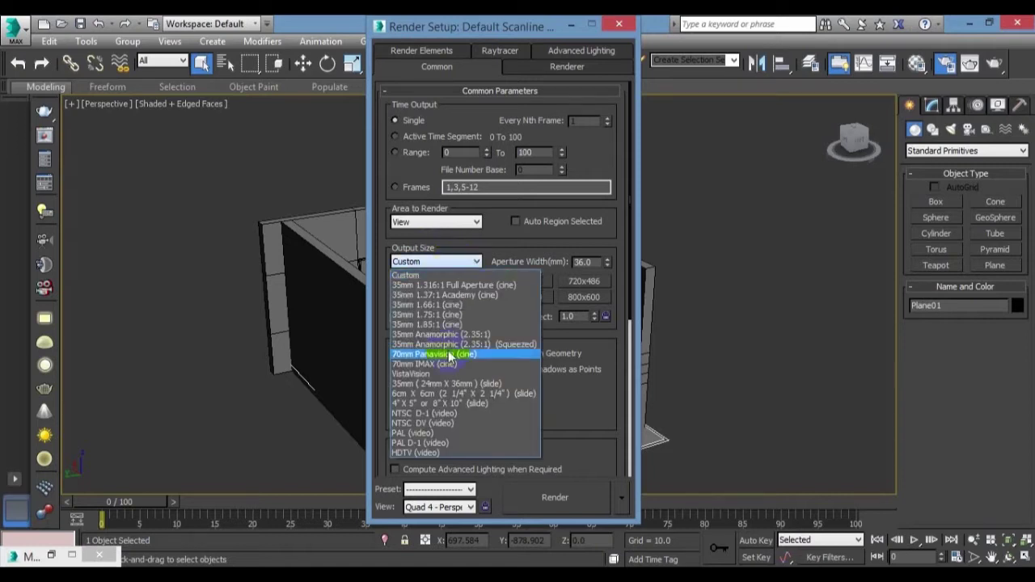
pyautogui.click(571, 404)
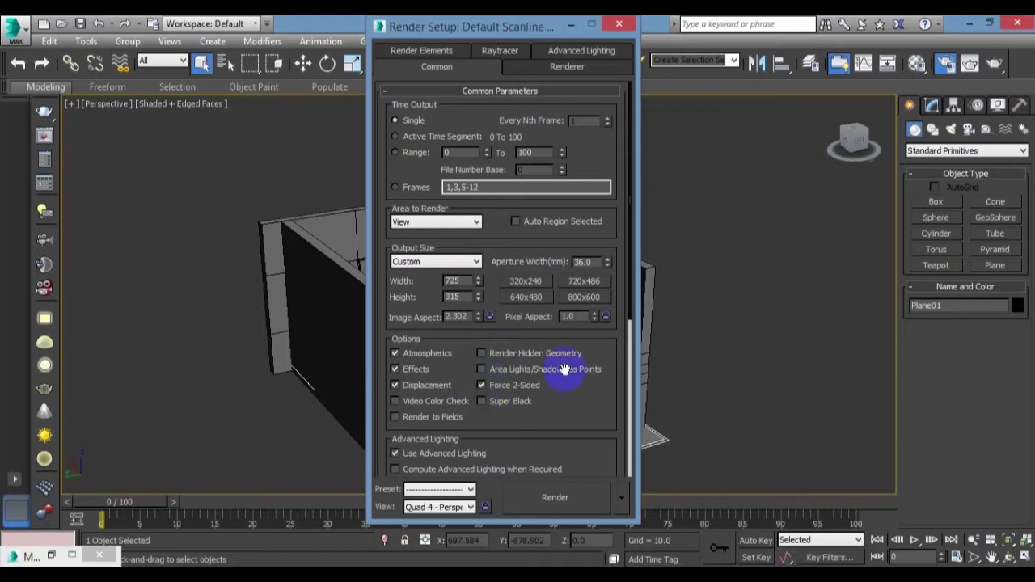
# Enable Force 2-Sided and Save File for the rendered output.
pyautogui.moveTo(492, 418); pyautogui.dragTo(508, 310)
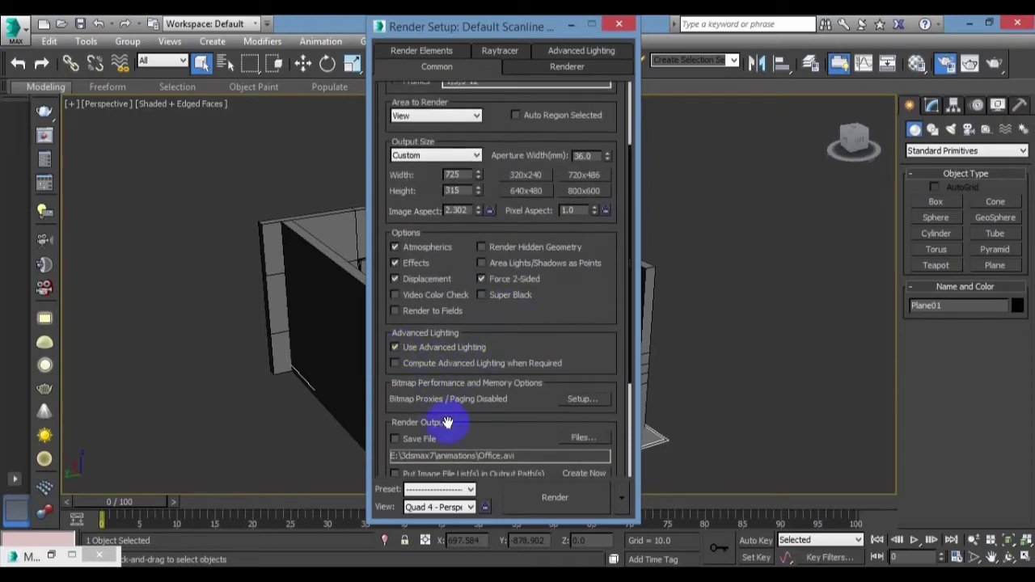
pyautogui.moveTo(451, 417); pyautogui.dragTo(427, 369)
pyautogui.click(394, 378)
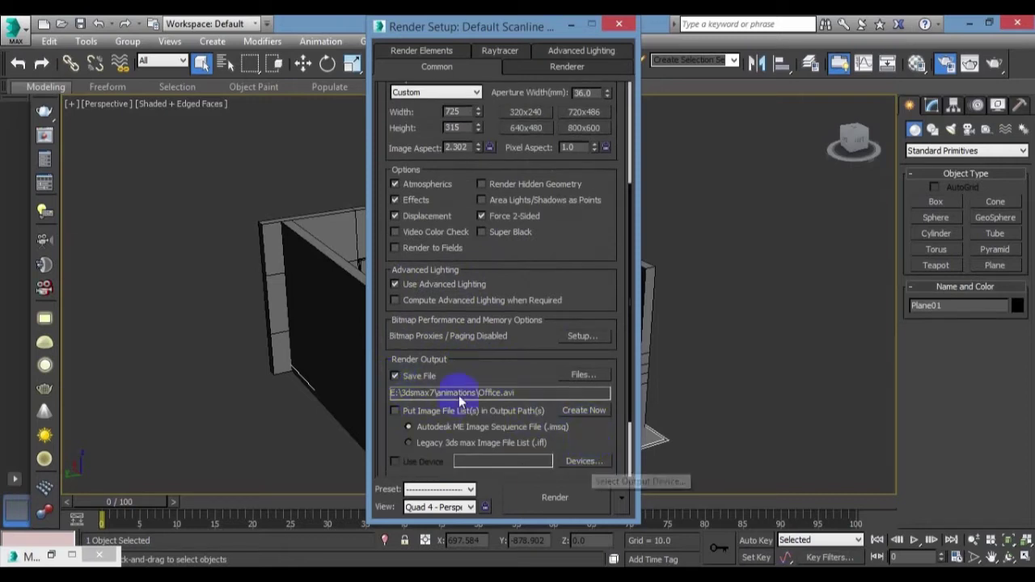
# Set the render output to Office in the render vray folder, saved as a PNG file.
pyautogui.click(583, 376)
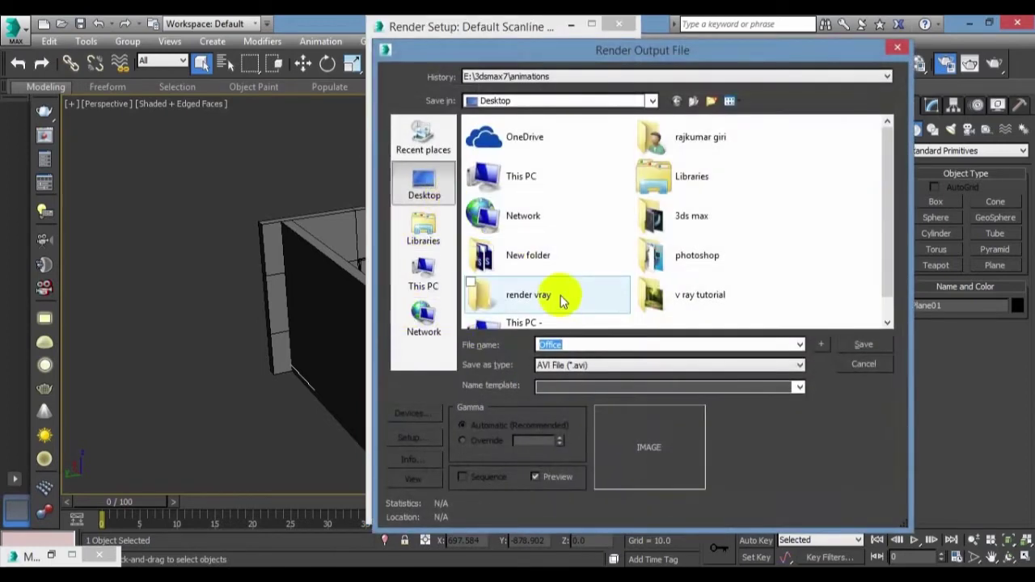
pyautogui.click(572, 298)
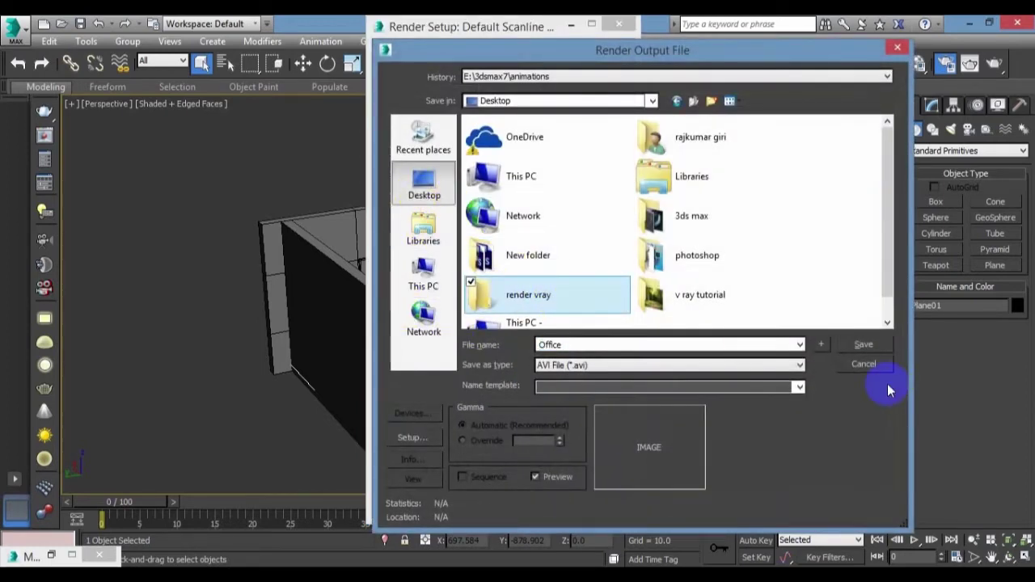
pyautogui.click(861, 344)
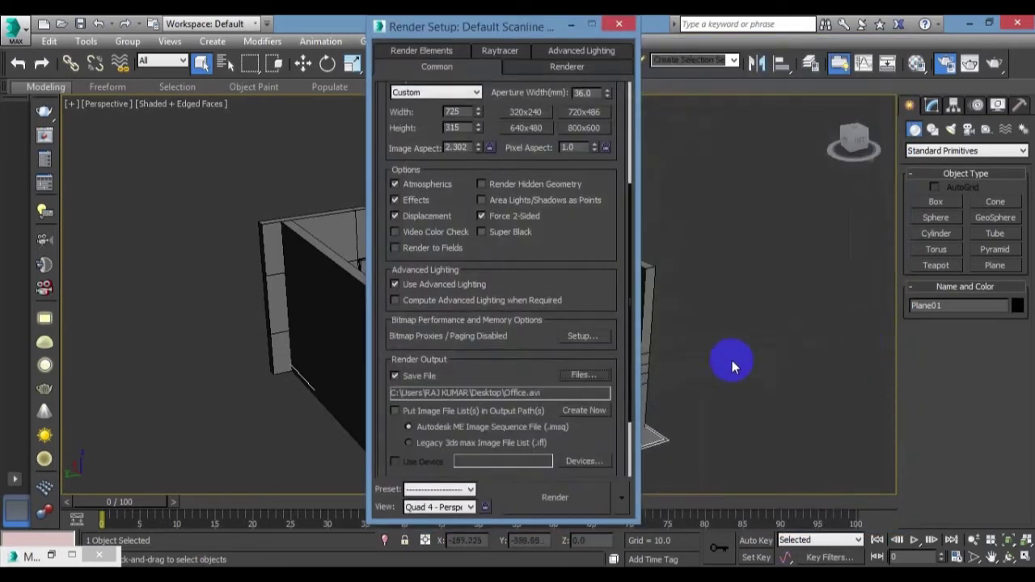
pyautogui.click(588, 374)
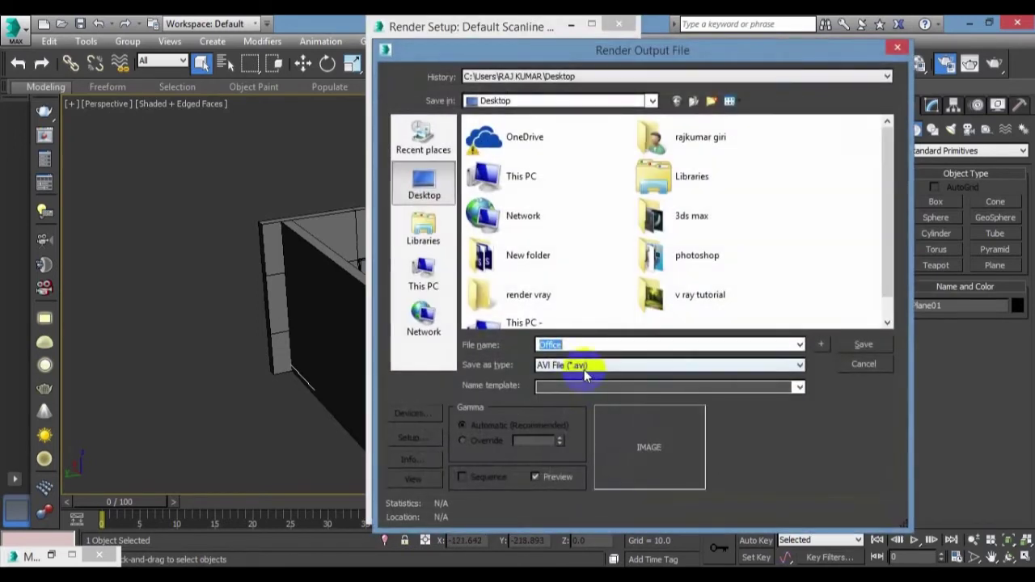
pyautogui.click(580, 365)
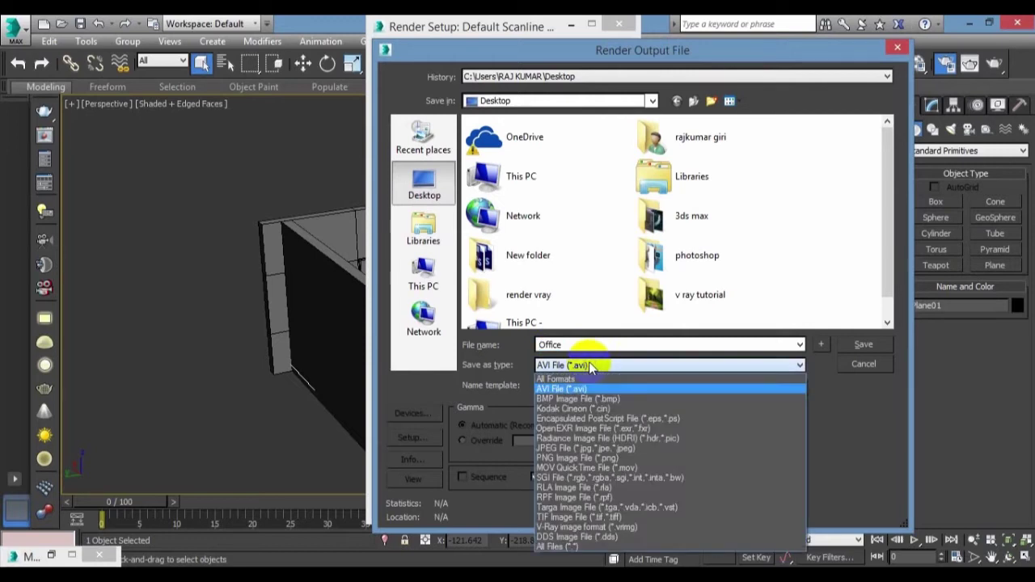
pyautogui.click(609, 458)
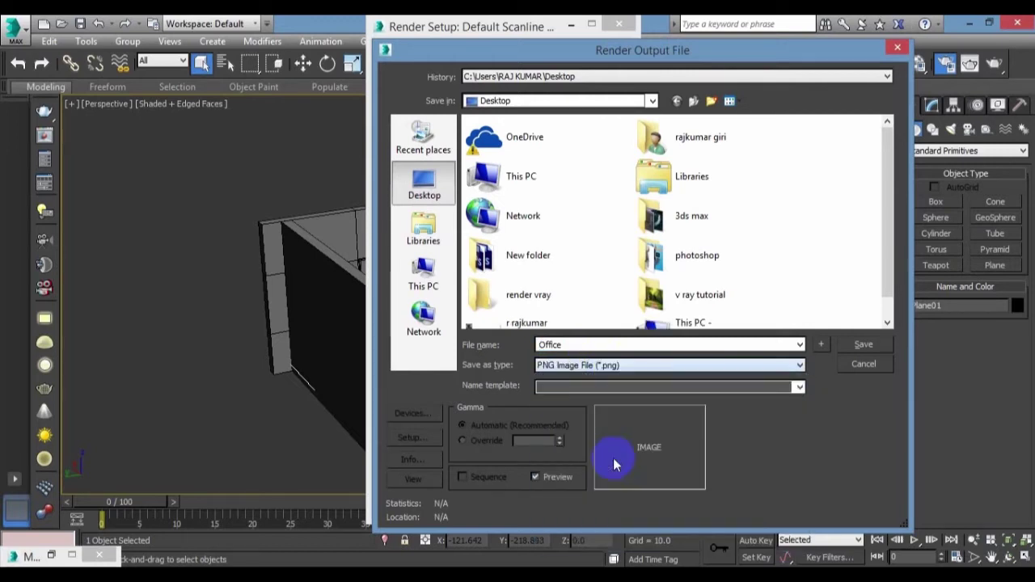
pyautogui.click(864, 344)
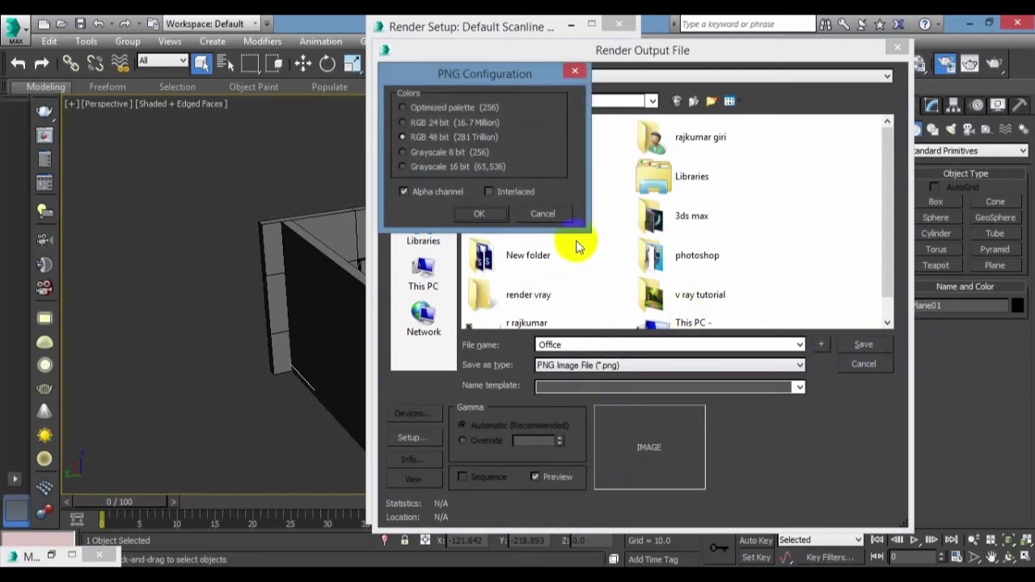
pyautogui.click(489, 215)
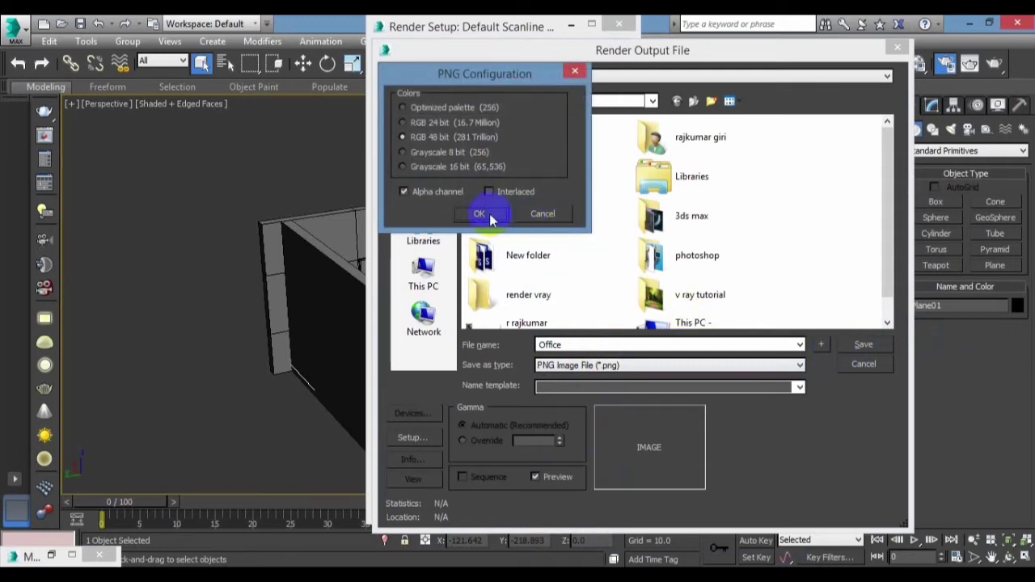
# Reconfirm Office.png as the render output and expand the Assign Renderer rollout.
pyautogui.click(642, 365)
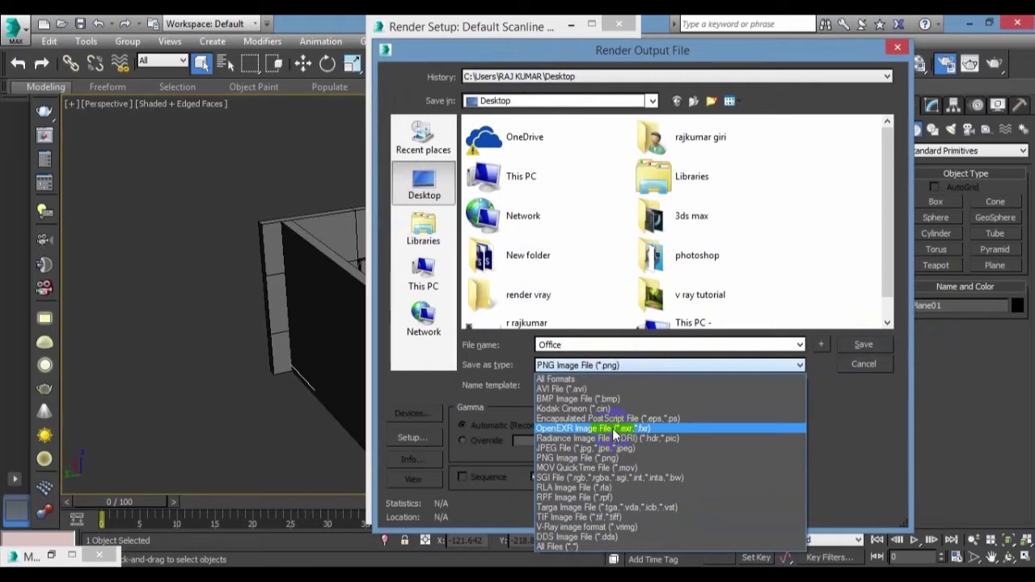
pyautogui.click(623, 458)
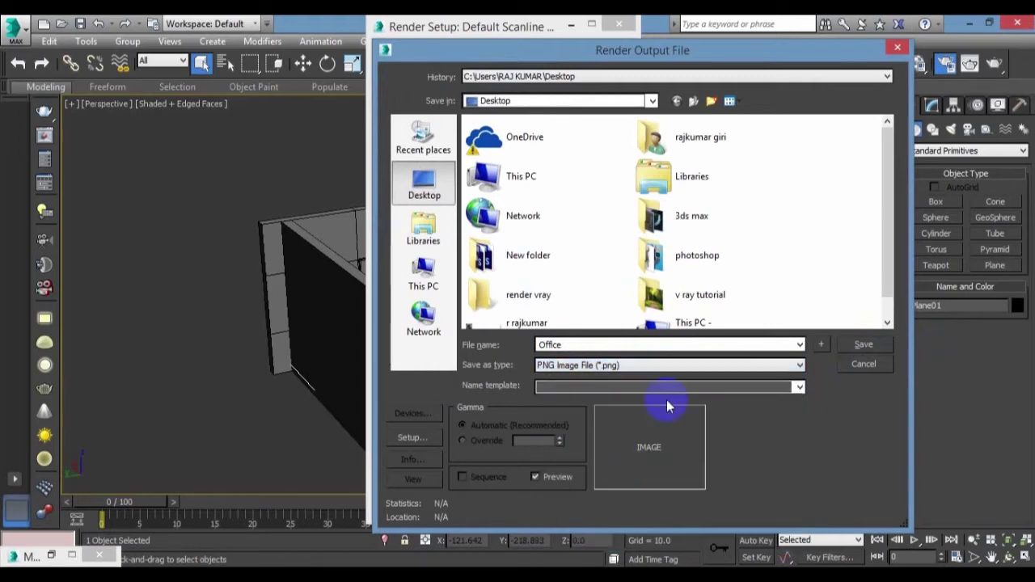
pyautogui.click(862, 345)
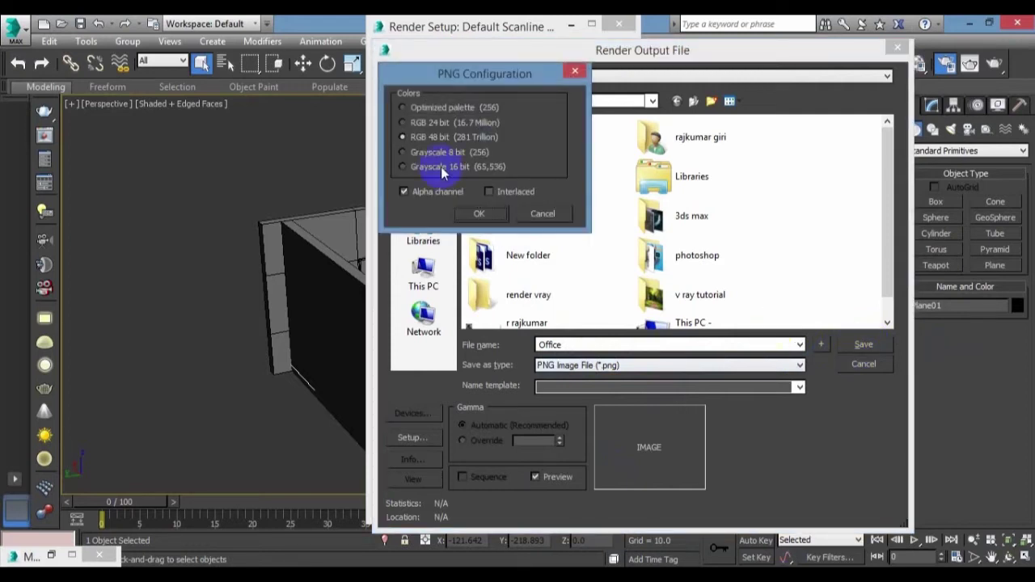
pyautogui.click(478, 214)
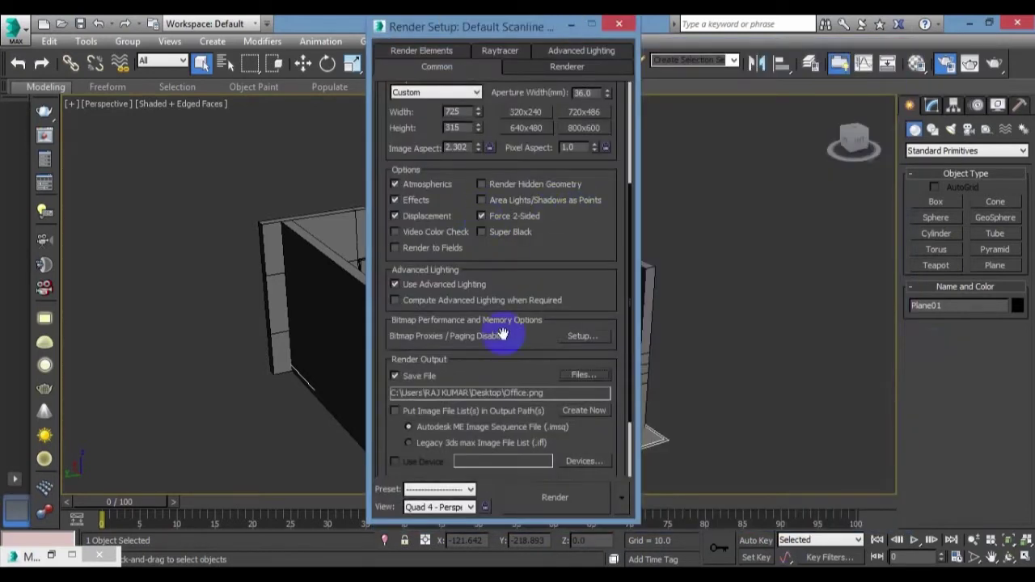
pyautogui.moveTo(491, 363); pyautogui.dragTo(495, 273)
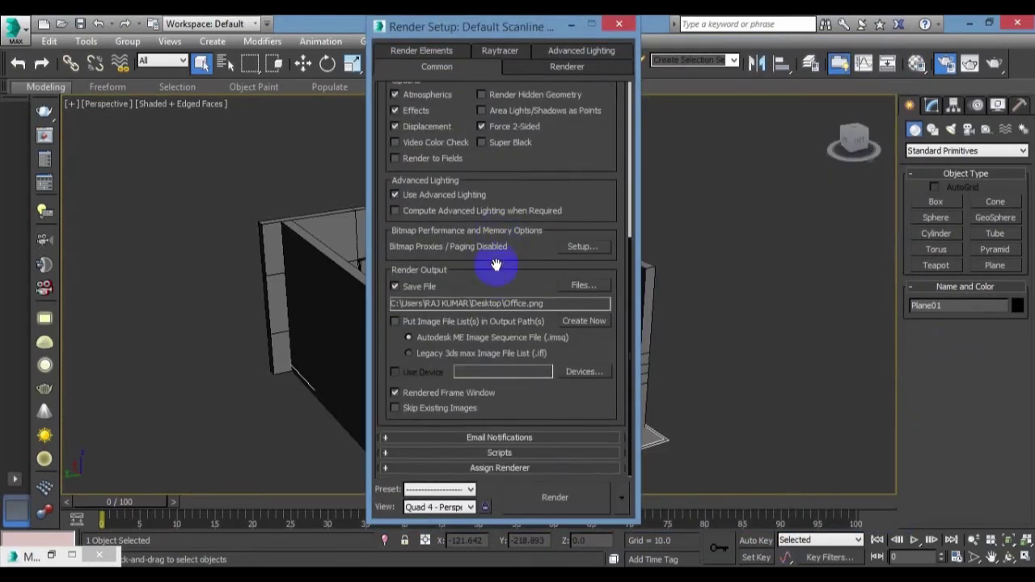
pyautogui.click(514, 468)
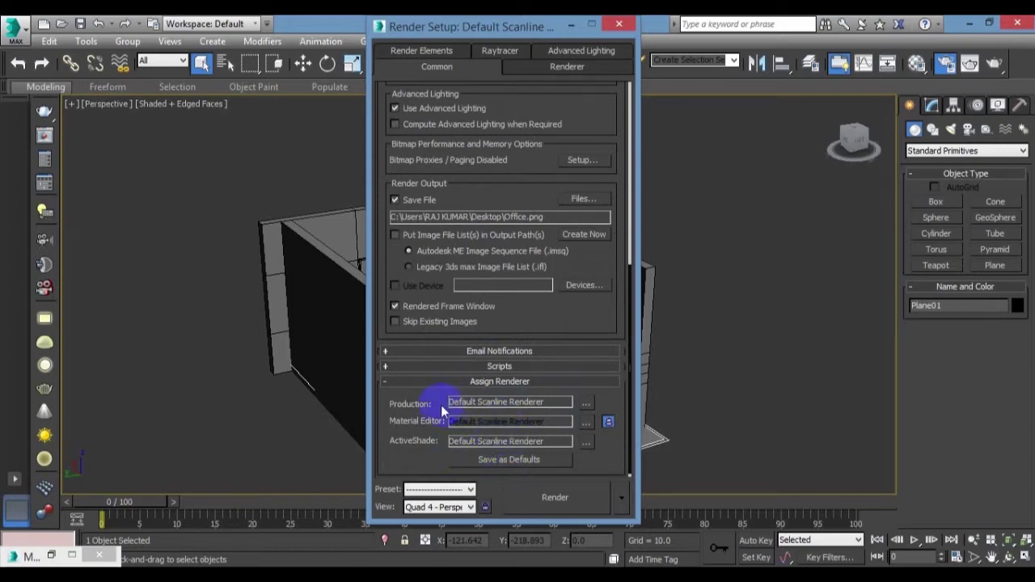
# Assign V-Ray Adv 3.00.07 as the production renderer.
pyautogui.click(586, 404)
pyautogui.click(444, 207)
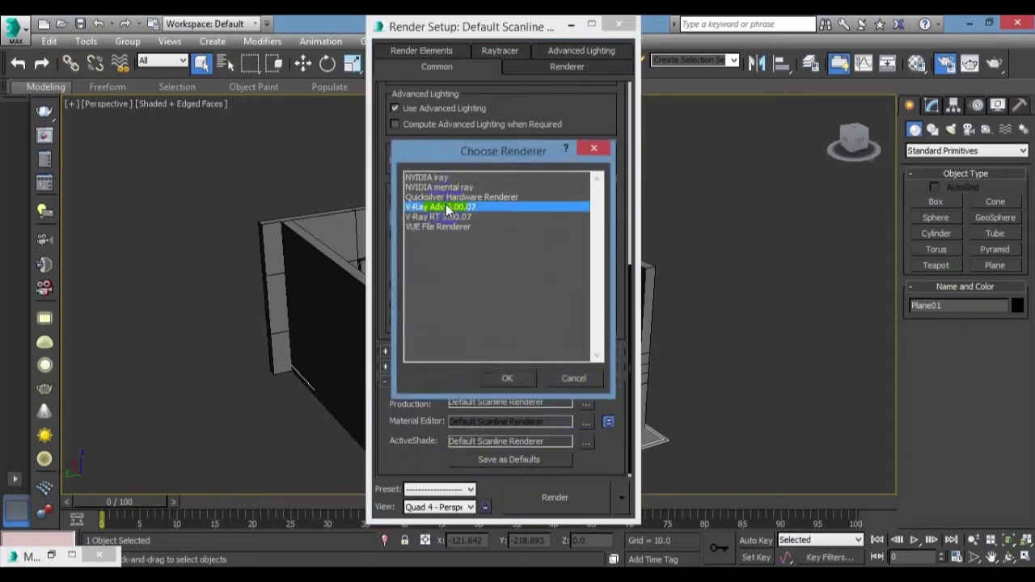
pyautogui.doubleClick(445, 207)
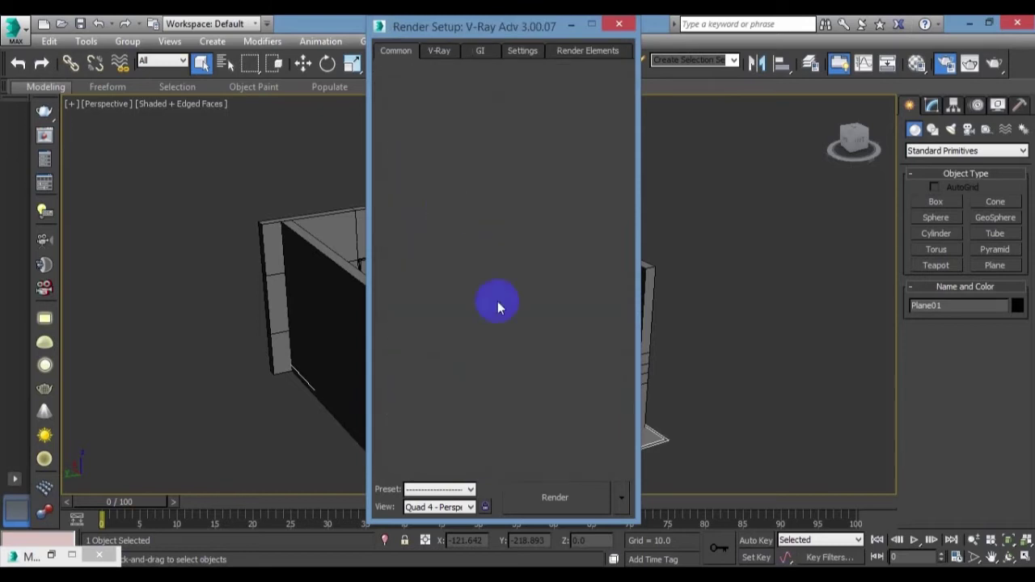
# Assign V-Ray RT 3.00.07 as the ActiveShade renderer.
pyautogui.click(586, 436)
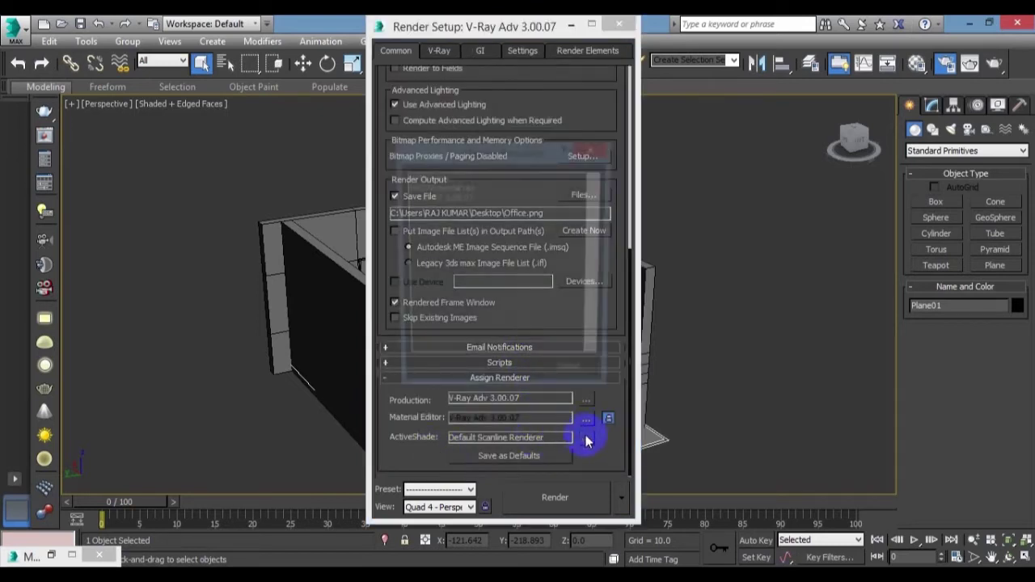
pyautogui.doubleClick(434, 207)
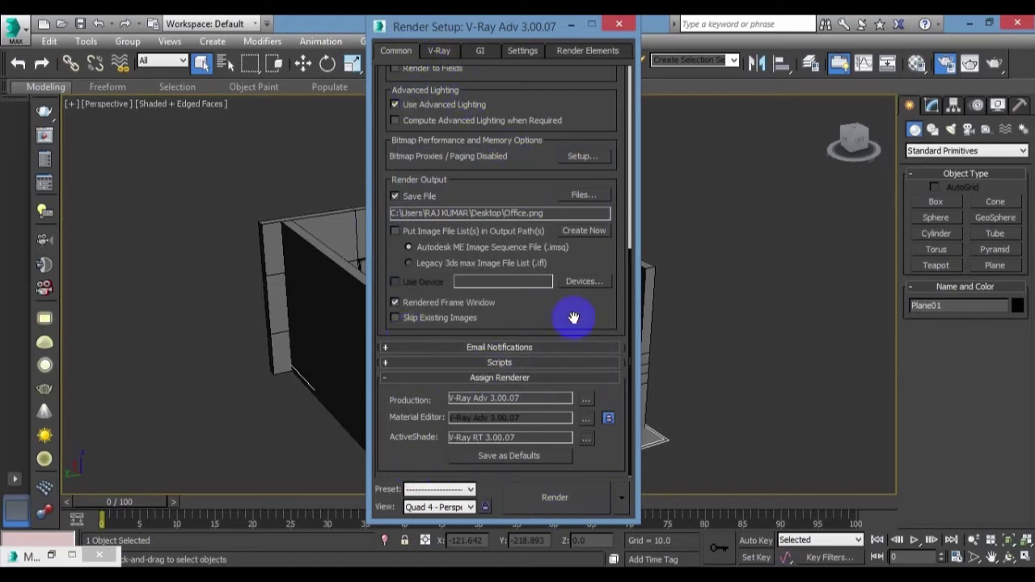
pyautogui.scroll(3, 566, 323)
pyautogui.scroll(2, 556, 386)
pyautogui.scroll(3, 508, 271)
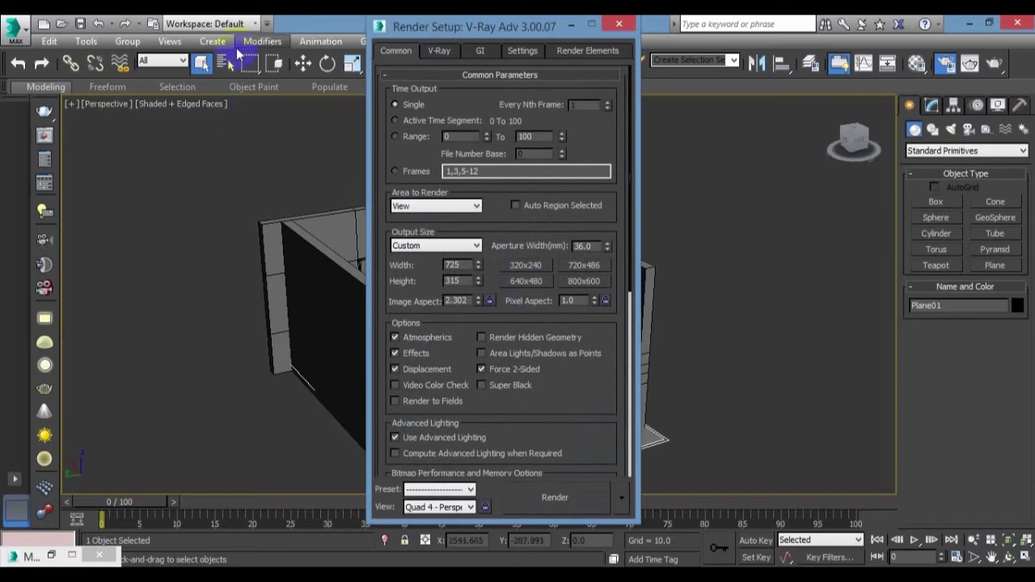
# Switch to the V-Ray tab and expand the Frame buffer and Global switches rollouts.
pyautogui.click(439, 52)
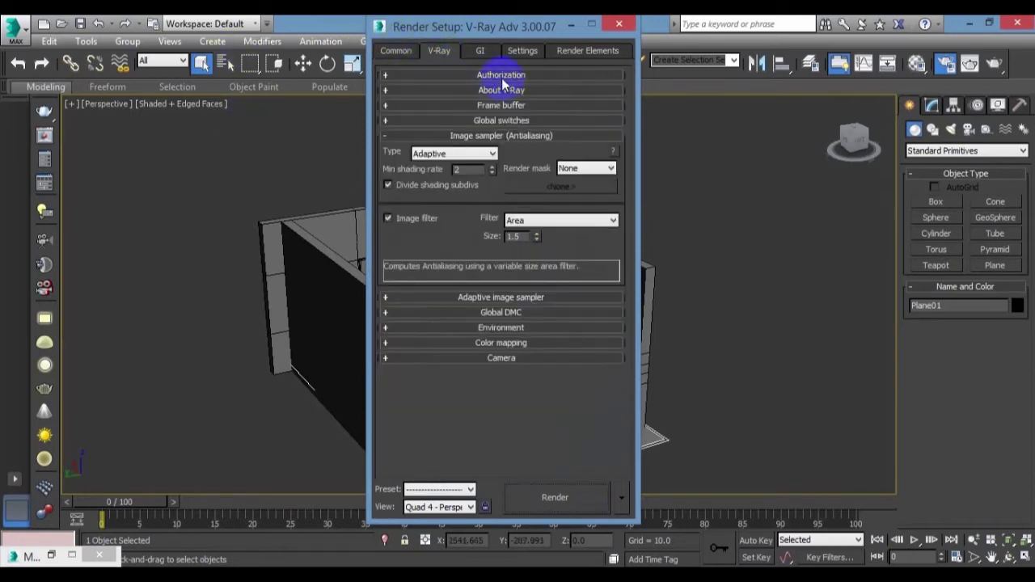
pyautogui.click(501, 105)
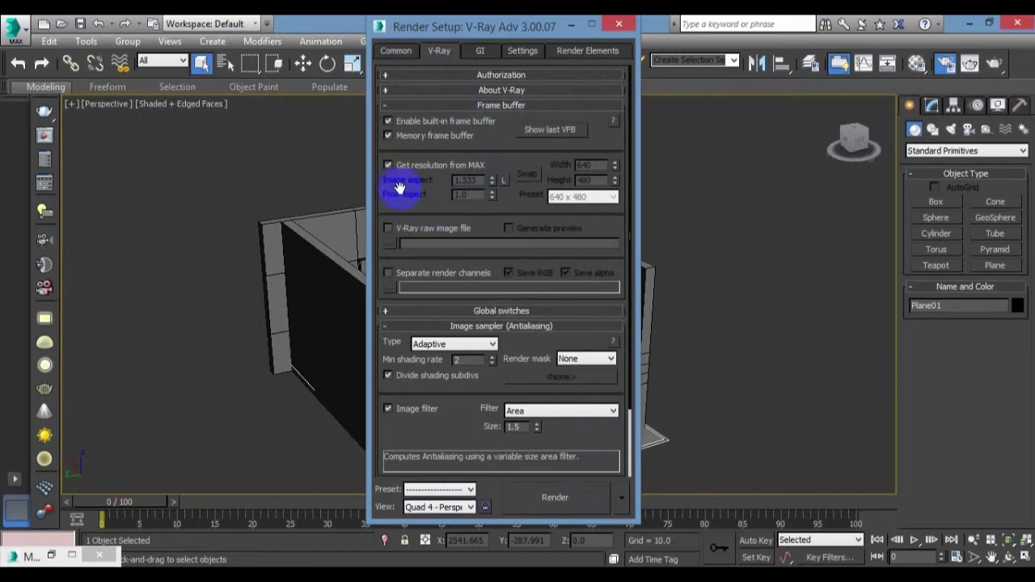
pyautogui.moveTo(430, 203); pyautogui.dragTo(432, 152)
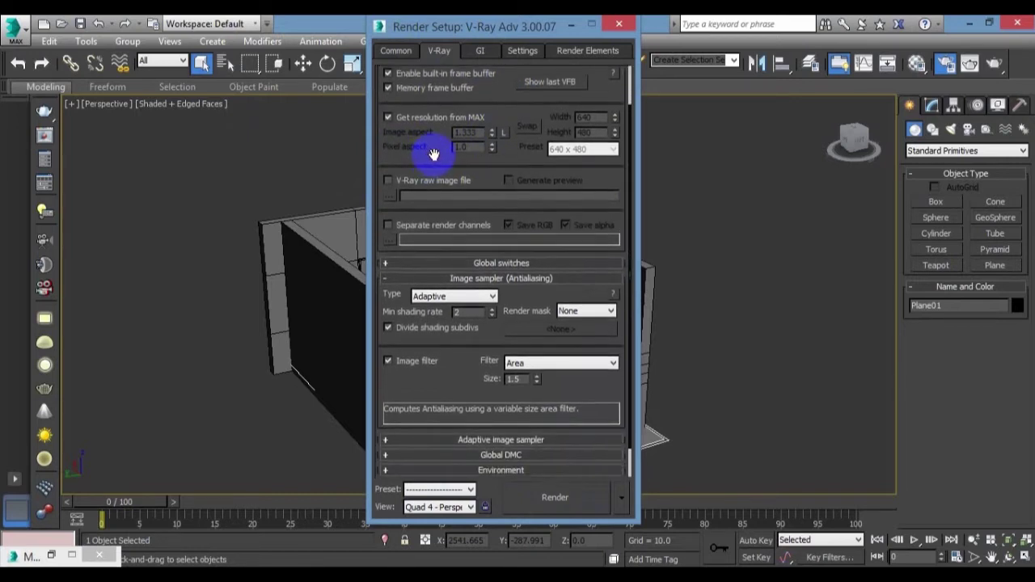
pyautogui.click(437, 264)
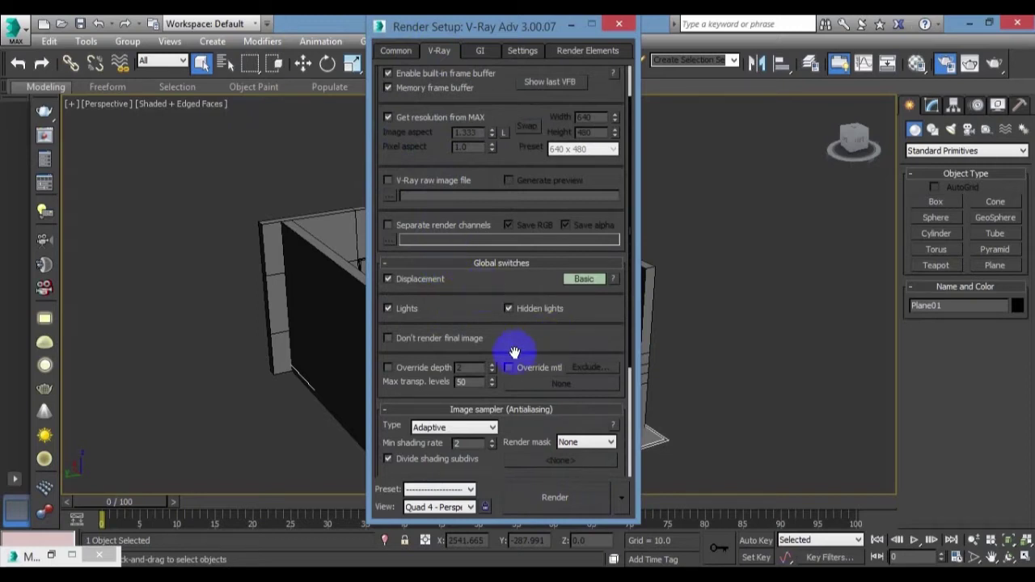
pyautogui.scroll(-3, 511, 380)
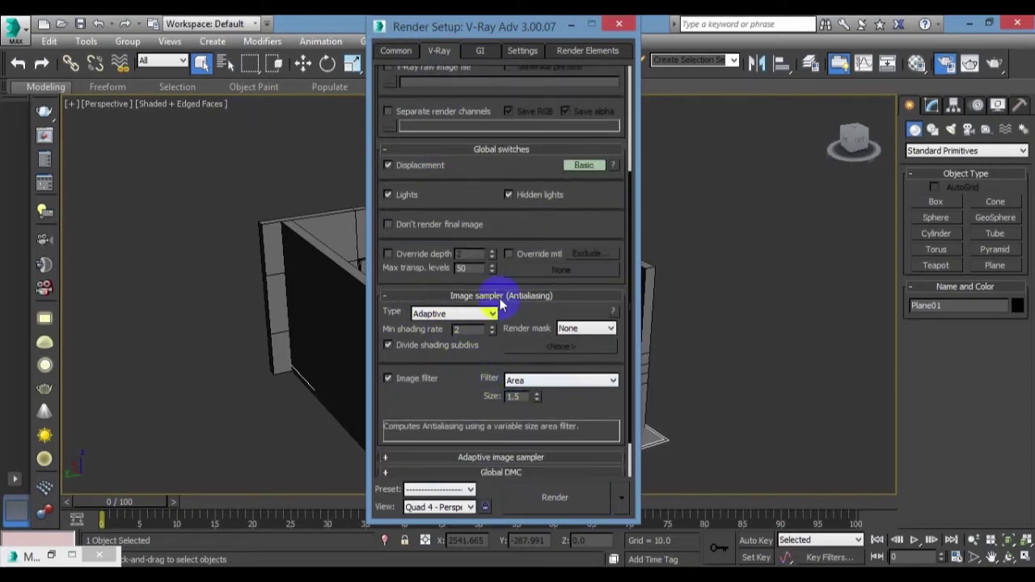
# Set the image sampler to Adaptive subdivision with a Catmull-Rom filter, render mask None.
pyautogui.click(441, 314)
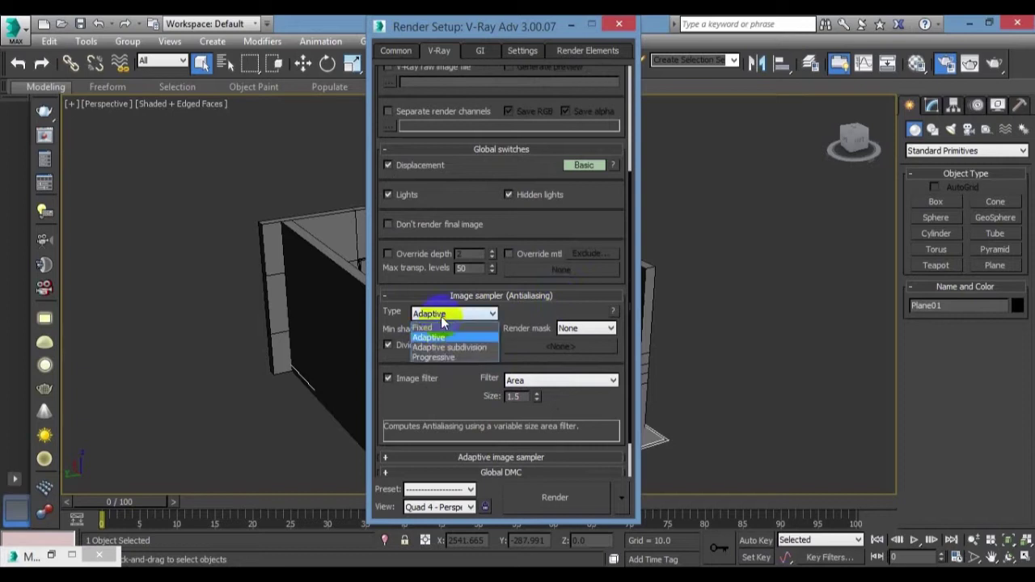
pyautogui.click(444, 347)
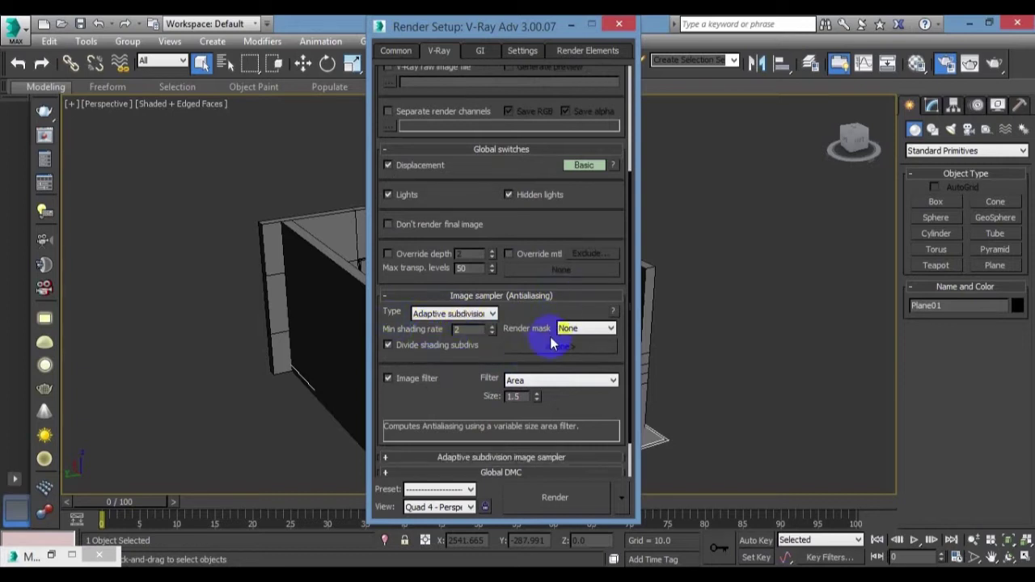
pyautogui.click(587, 328)
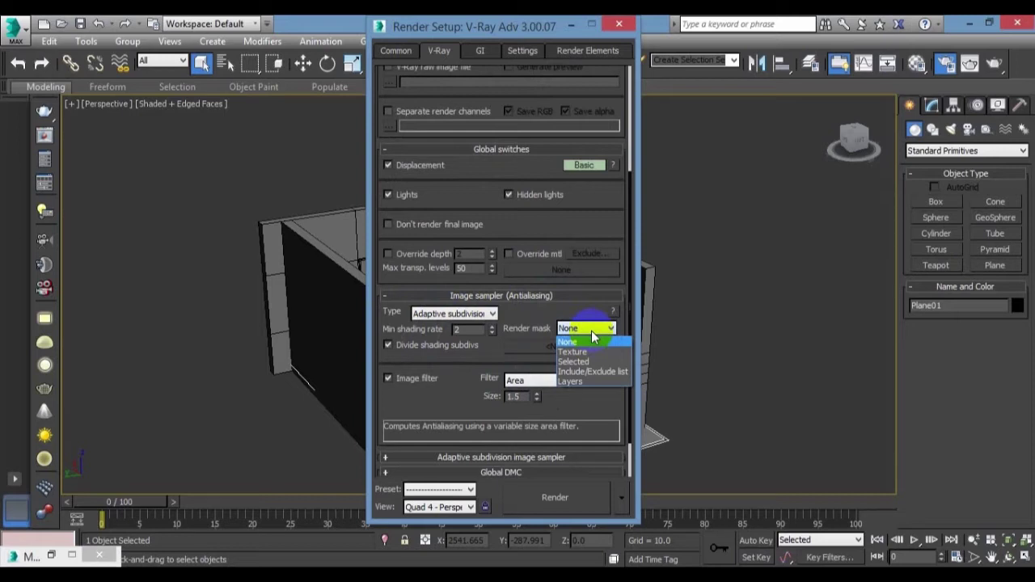
pyautogui.click(591, 332)
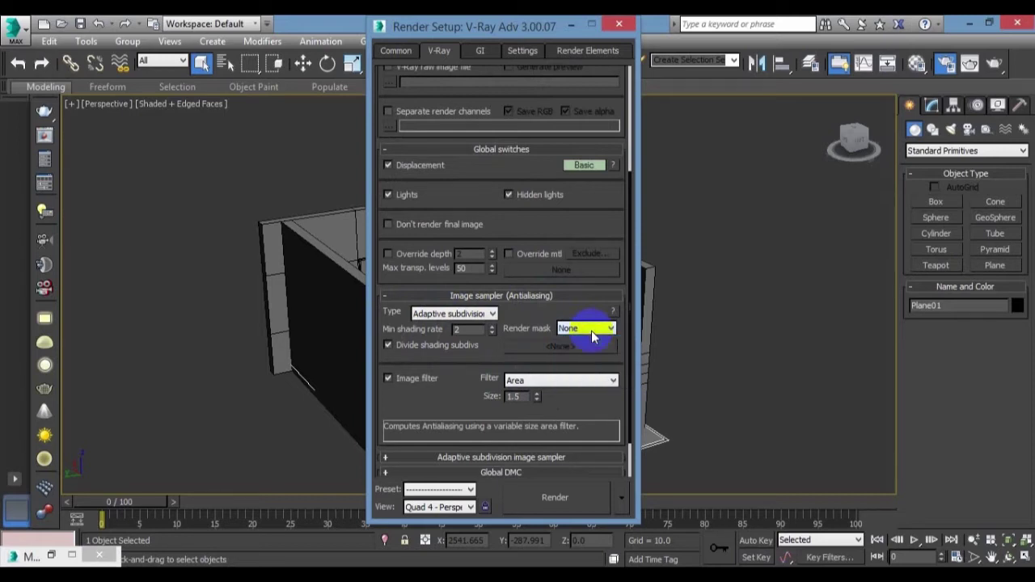
pyautogui.moveTo(499, 352); pyautogui.dragTo(495, 302)
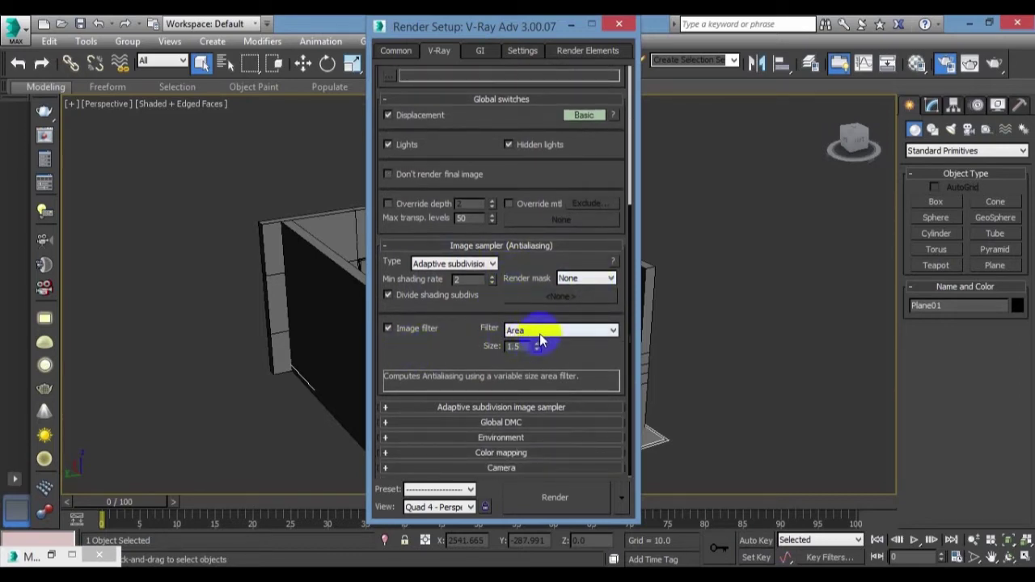
pyautogui.click(538, 332)
pyautogui.click(540, 365)
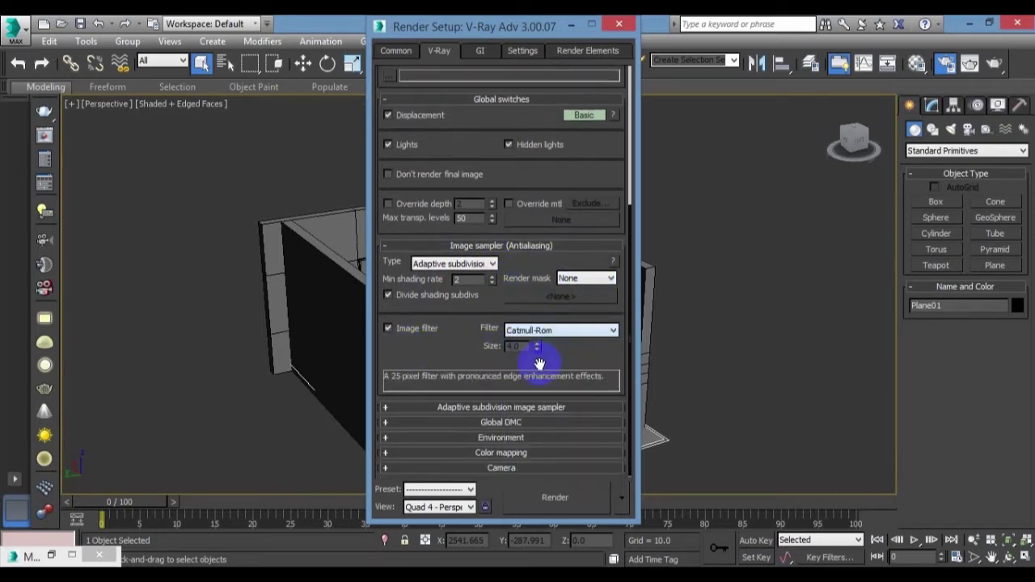
pyautogui.click(543, 331)
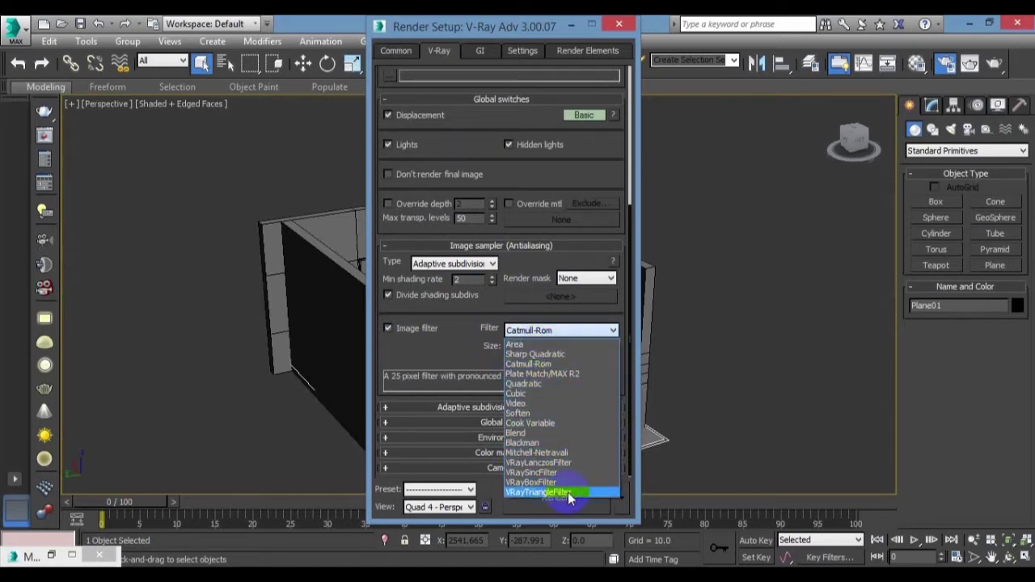
pyautogui.click(552, 330)
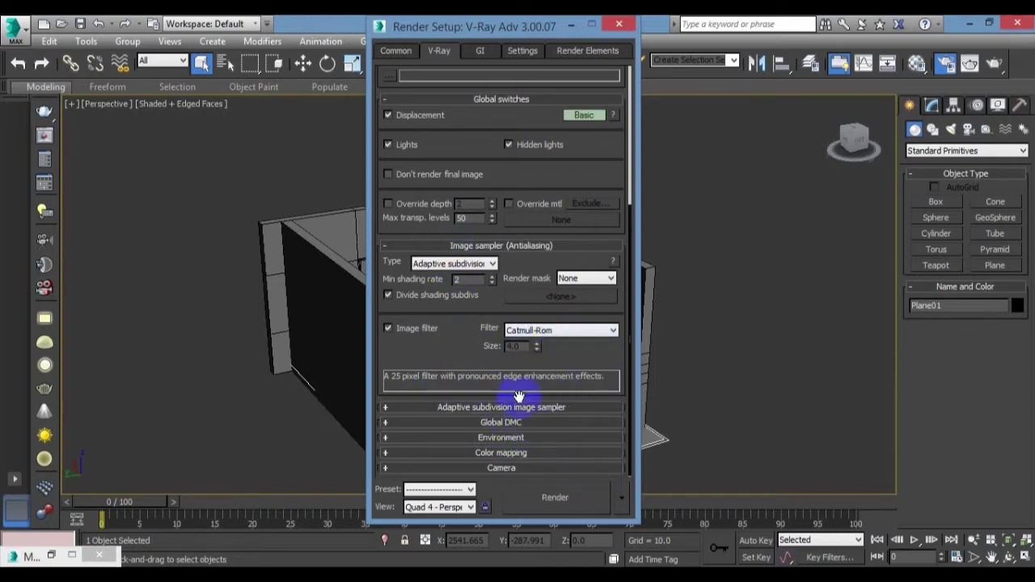
# Set the adaptive subdivision min rate to -3, max rate 4, colour threshold 0.001.
pyautogui.click(538, 409)
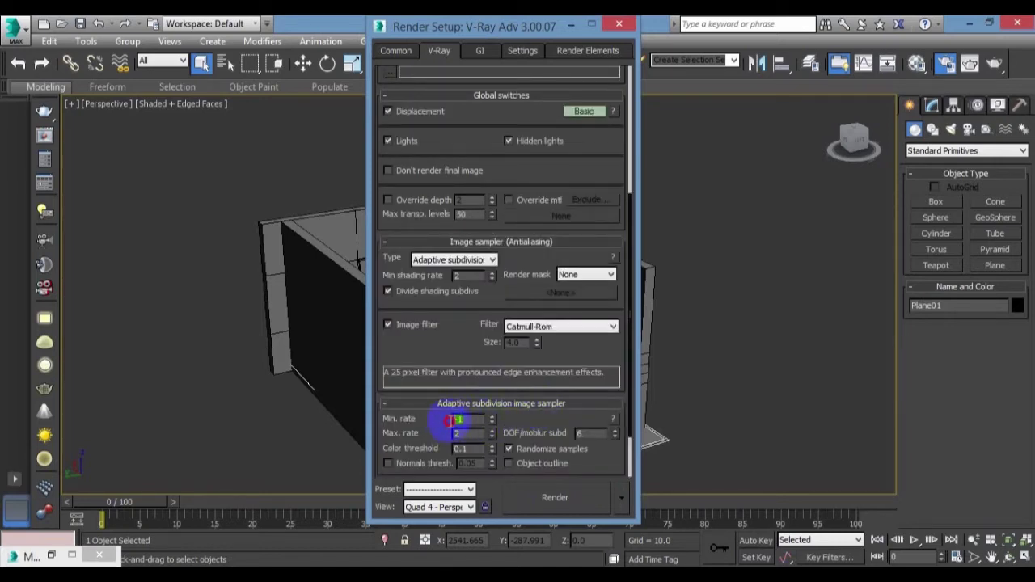
pyautogui.click(459, 422)
pyautogui.write('-3')
pyautogui.press('Tab')
pyautogui.write('40.3')
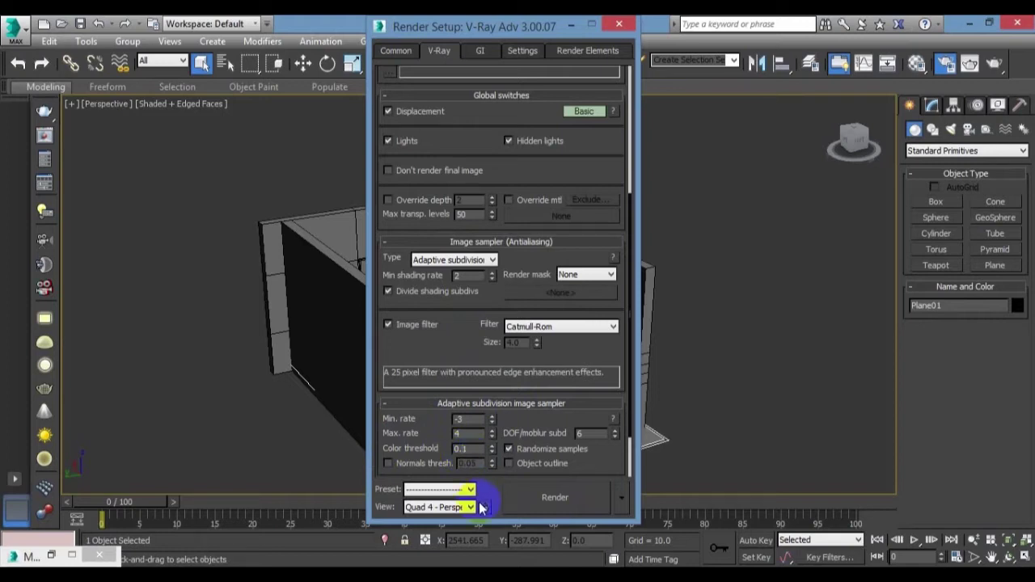
pyautogui.write('0.001')
pyautogui.click(491, 454)
pyautogui.scroll(-2, 440, 267)
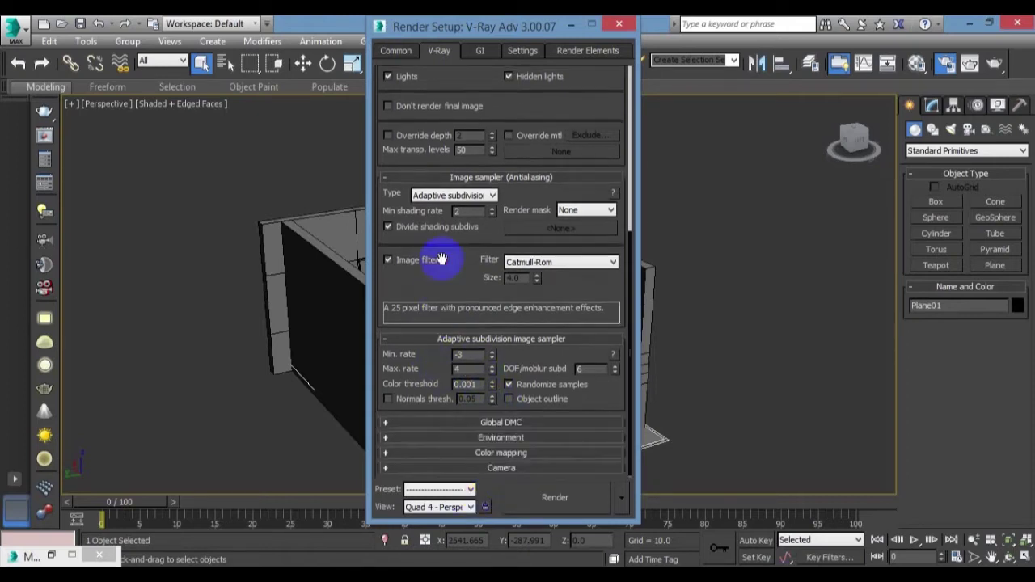
# Set the Global DMC noise threshold to 0.001.
pyautogui.click(523, 426)
pyautogui.scroll(-2, 527, 453)
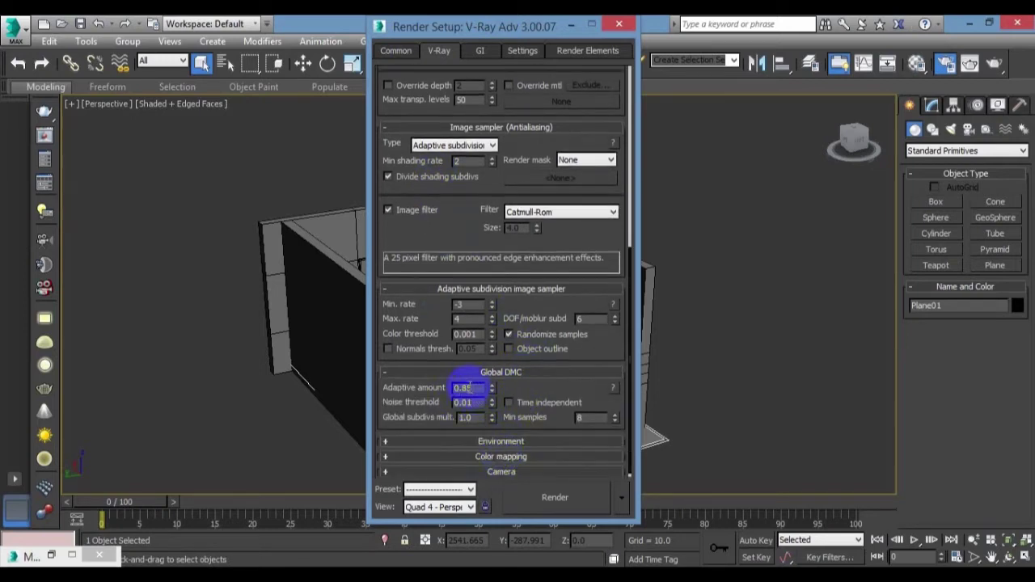
pyautogui.doubleClick(465, 417)
pyautogui.click(501, 487)
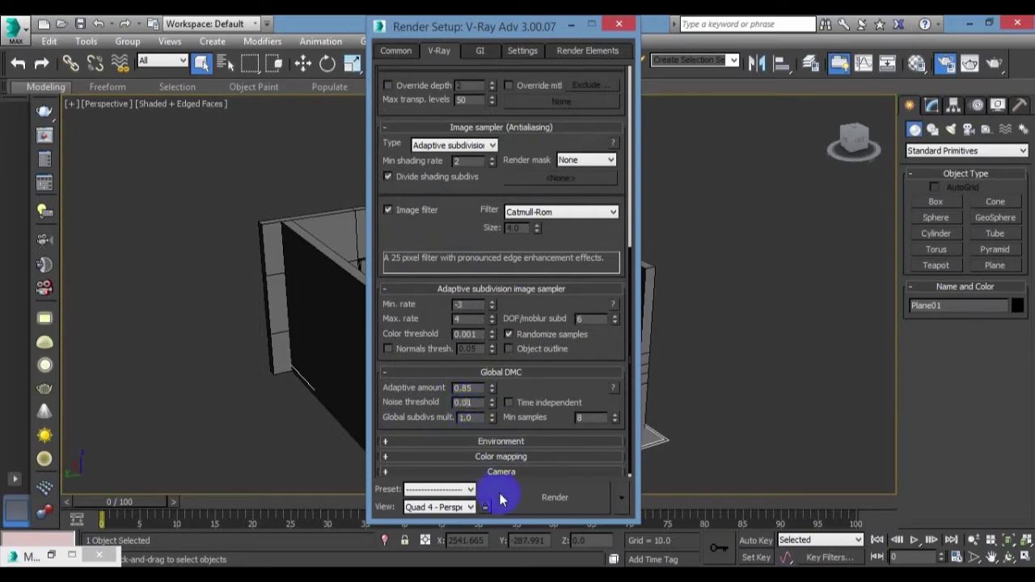
pyautogui.write('0')
pyautogui.moveTo(554, 410); pyautogui.dragTo(554, 380)
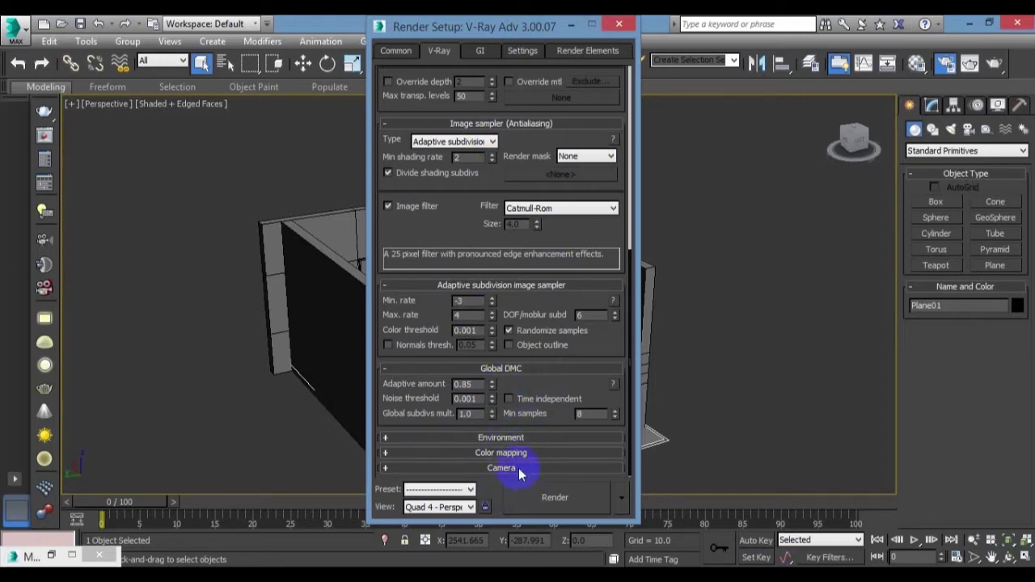
# Expand the Camera rollout and scroll back to the top of the V-Ray settings.
pyautogui.click(518, 468)
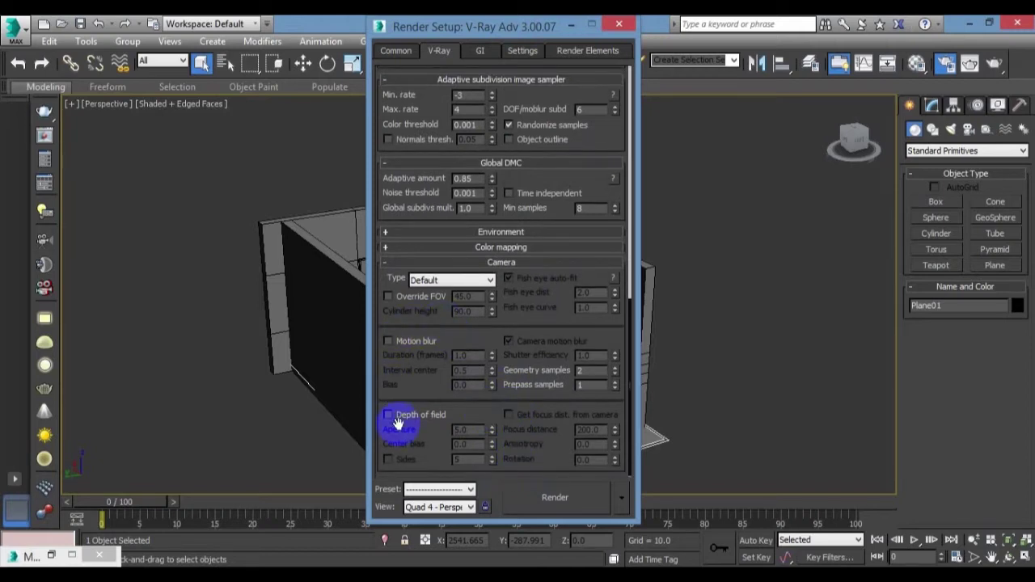
pyautogui.scroll(2, 416, 412)
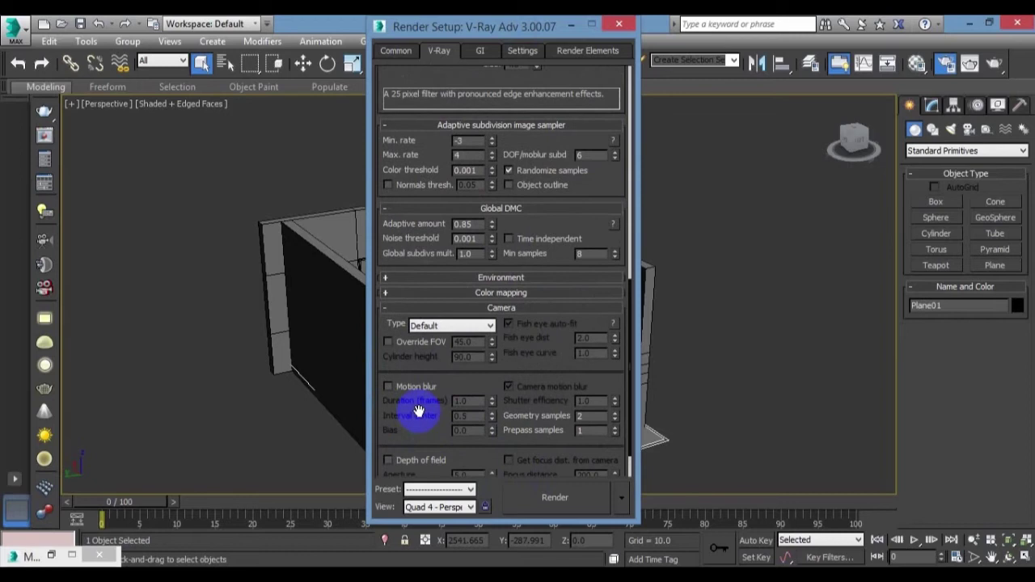
pyautogui.scroll(4, 418, 411)
pyautogui.scroll(6, 432, 430)
pyautogui.scroll(8, 455, 393)
pyautogui.scroll(4, 461, 396)
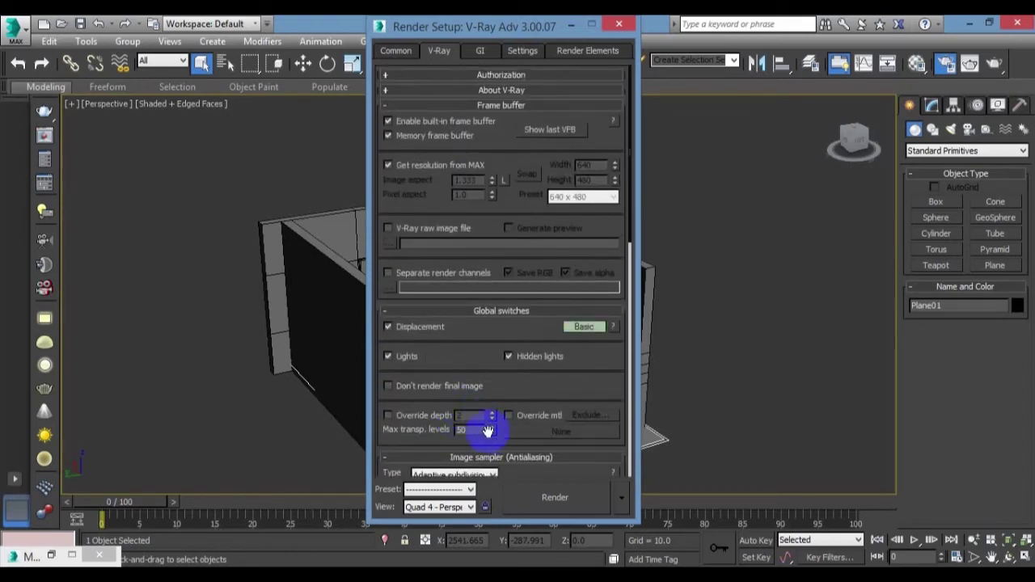
# Turn on global illumination with Light cache as the secondary engine.
pyautogui.click(478, 52)
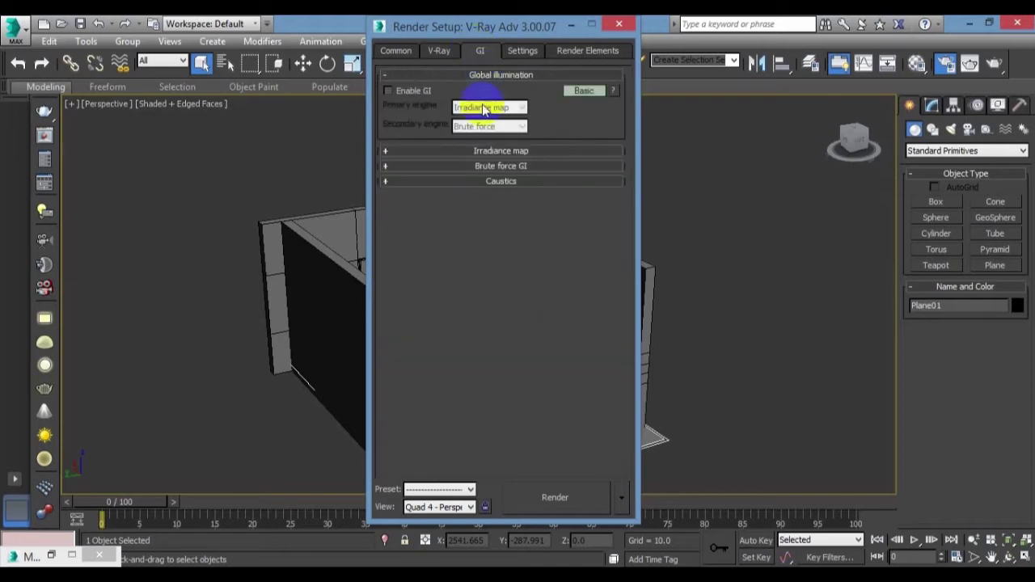
pyautogui.click(387, 92)
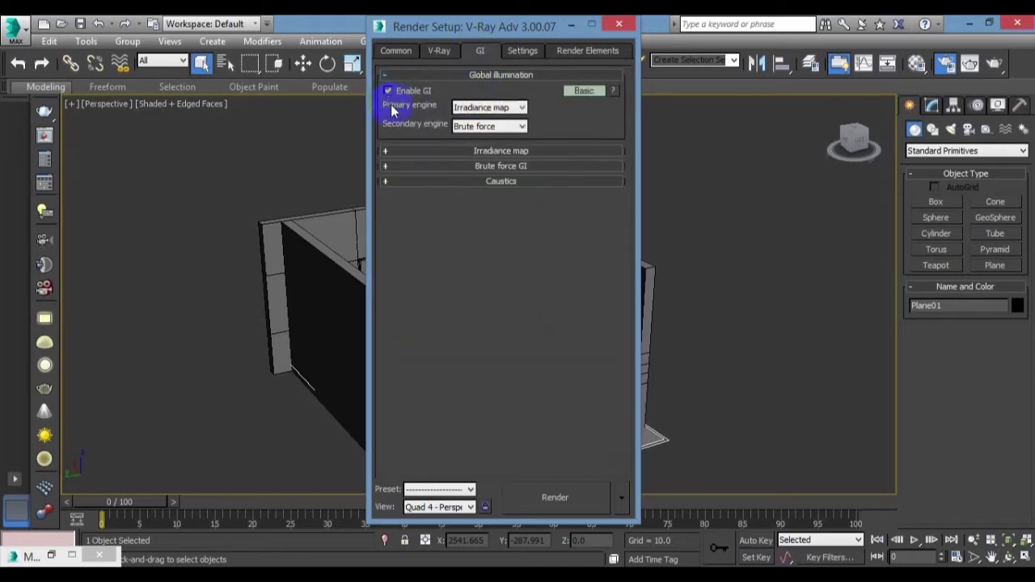
pyautogui.click(467, 126)
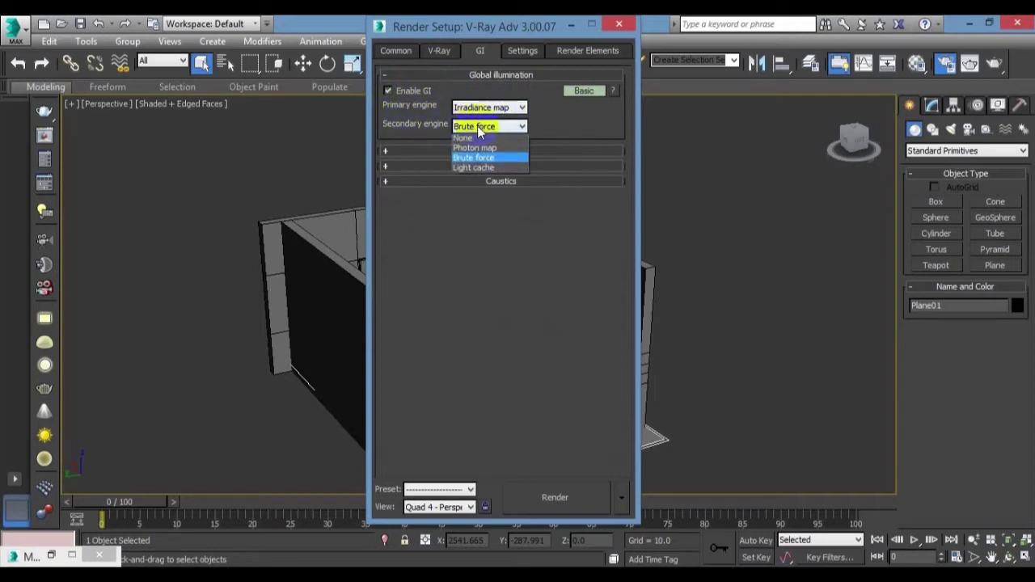
pyautogui.click(477, 164)
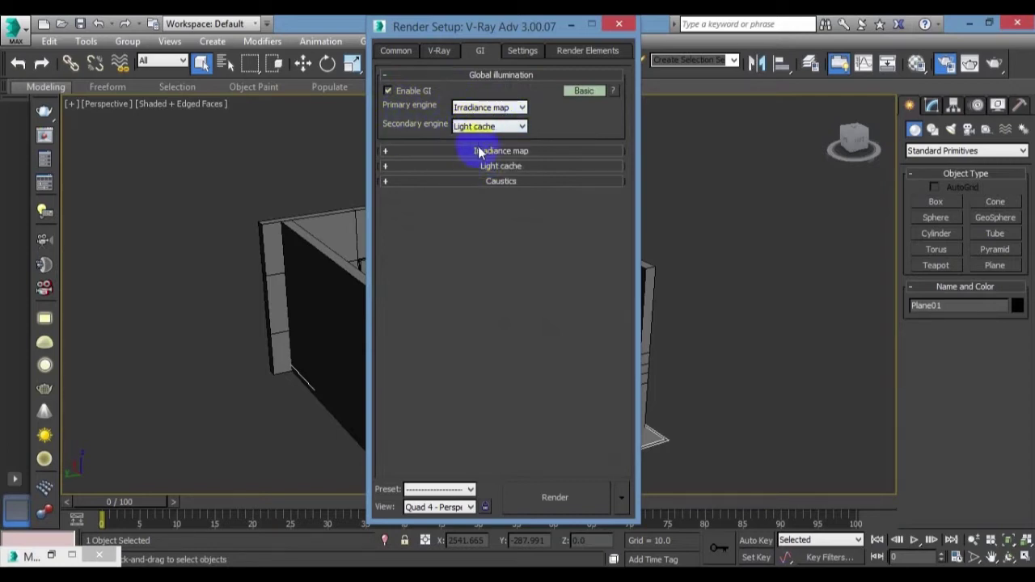
# Set irradiance map interpolation samples to 70 and expand the Light cache rollout.
pyautogui.click(477, 149)
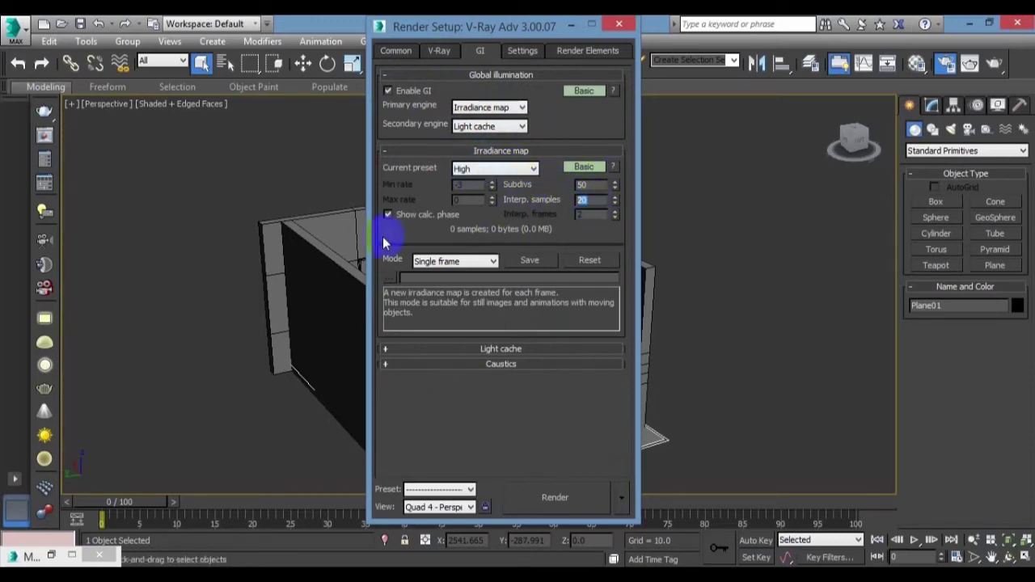
pyautogui.write('70')
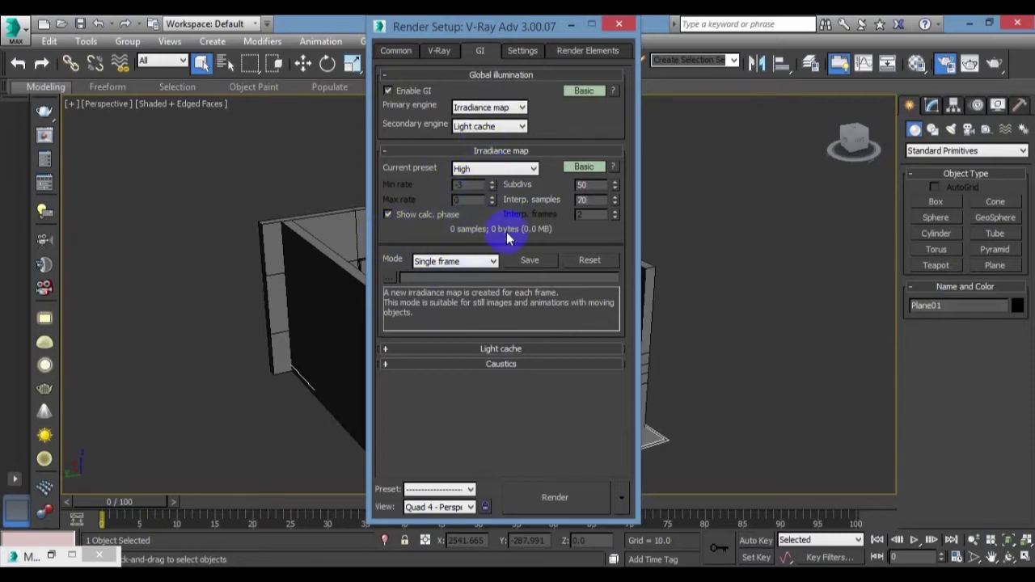
pyautogui.click(513, 348)
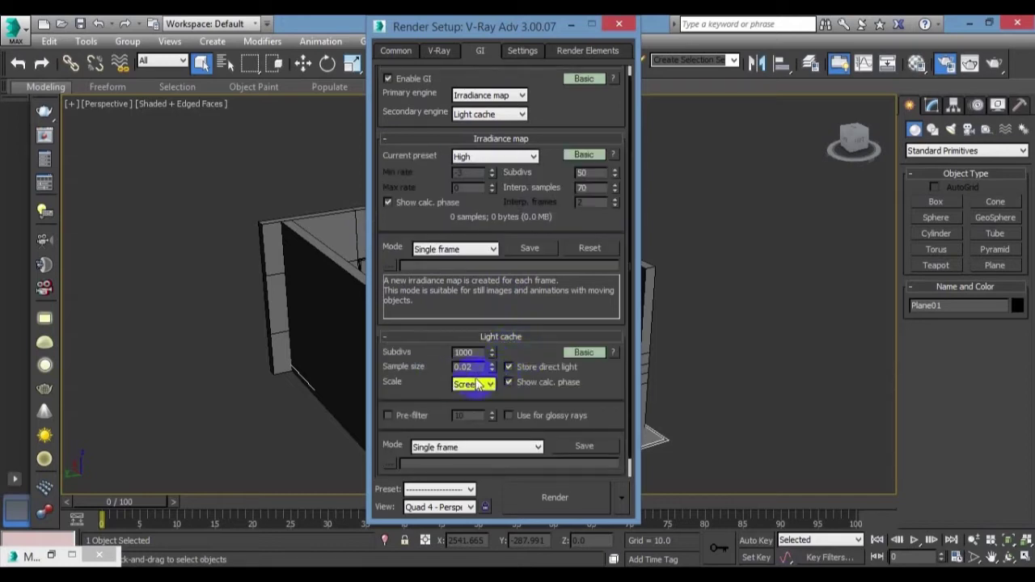
pyautogui.scroll(-1, 477, 390)
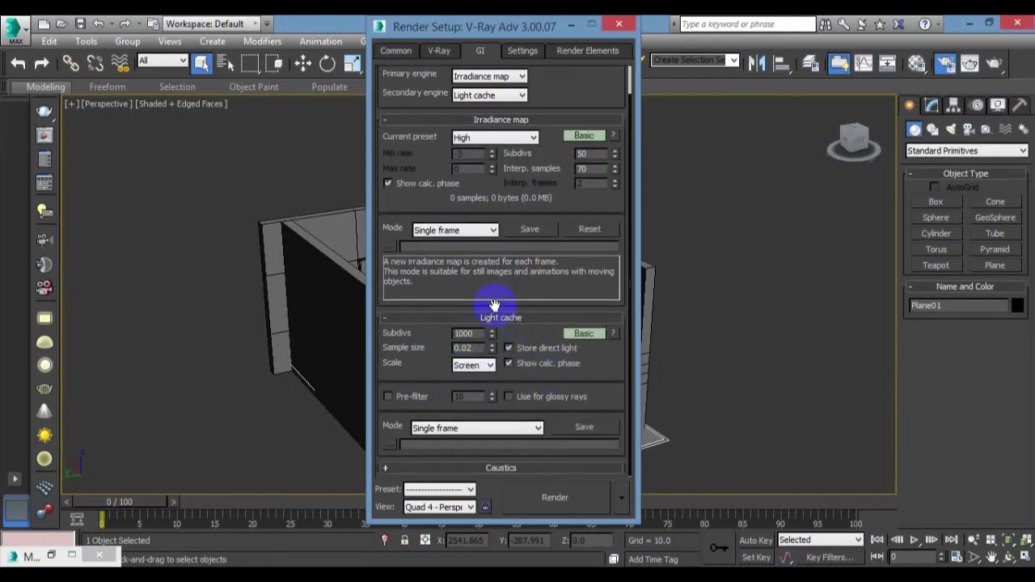
pyautogui.click(496, 467)
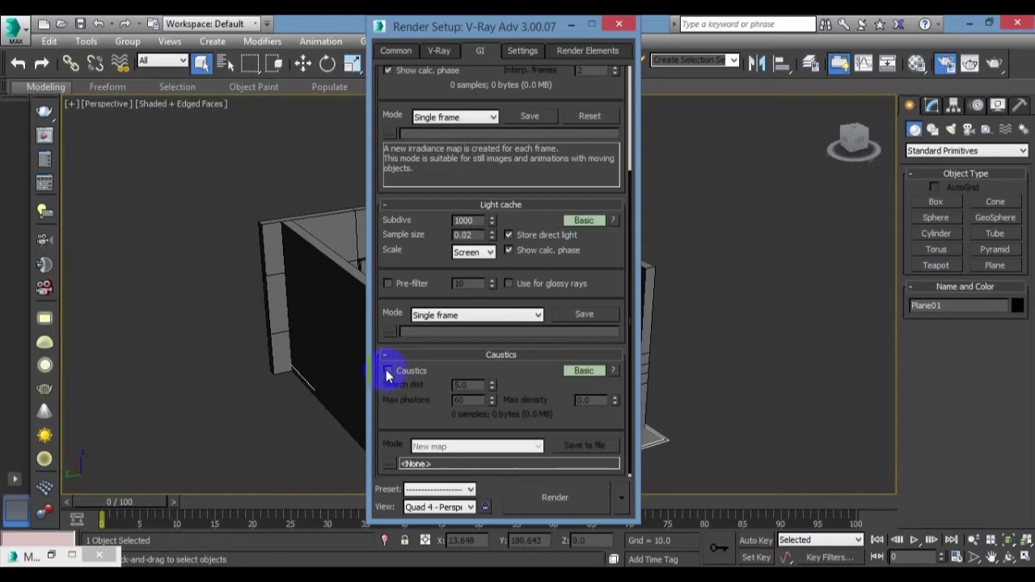
pyautogui.scroll(3, 529, 182)
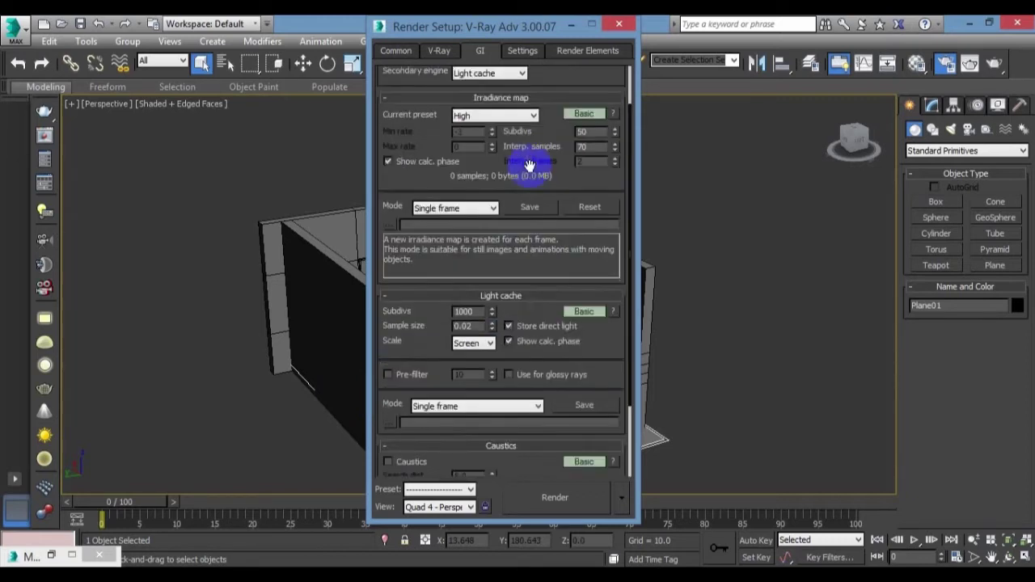
pyautogui.scroll(2, 534, 193)
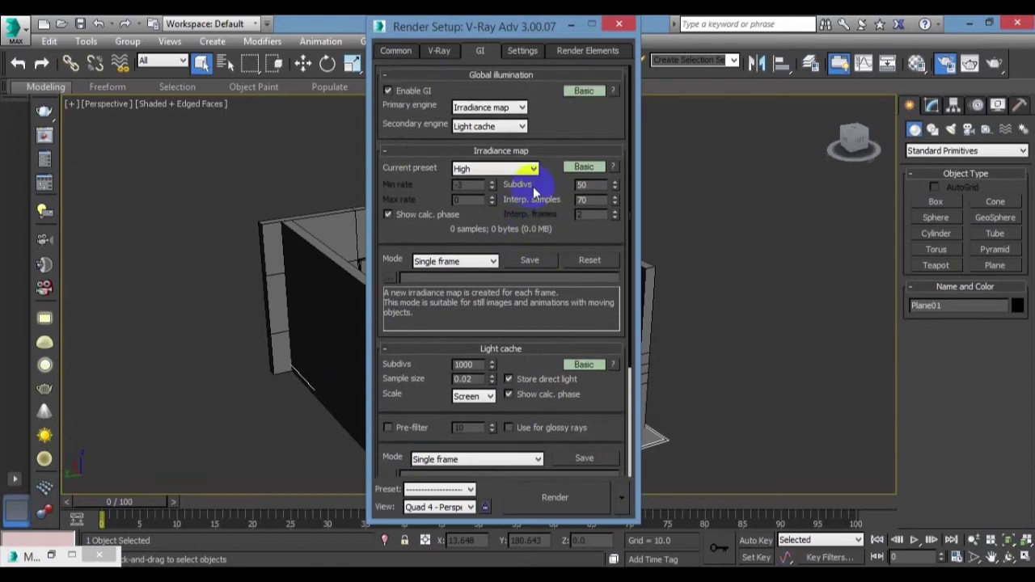
# Set the V-Ray dynamic memory limit to 12000 MB in the System rollout.
pyautogui.click(522, 51)
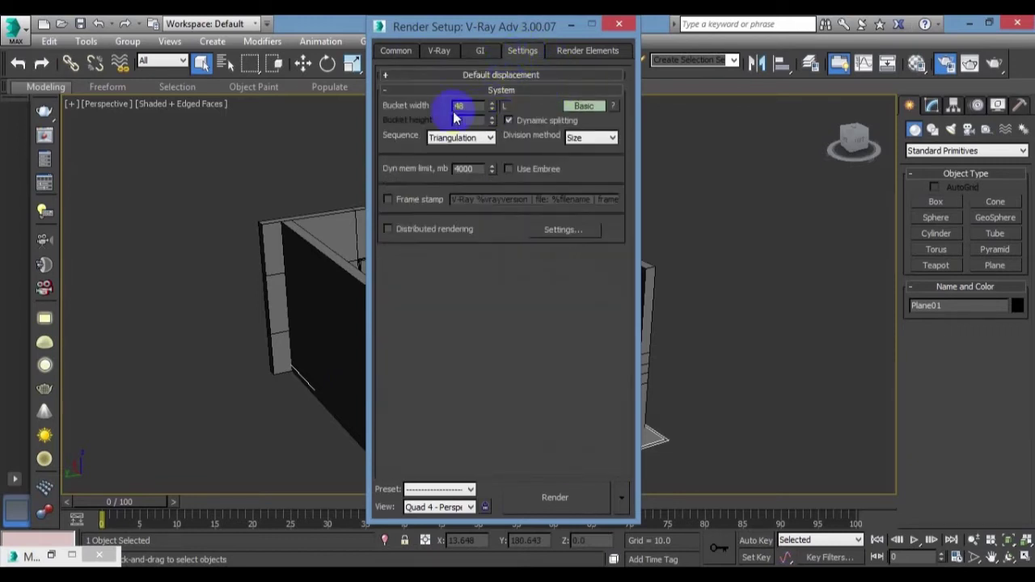
pyautogui.doubleClick(463, 168)
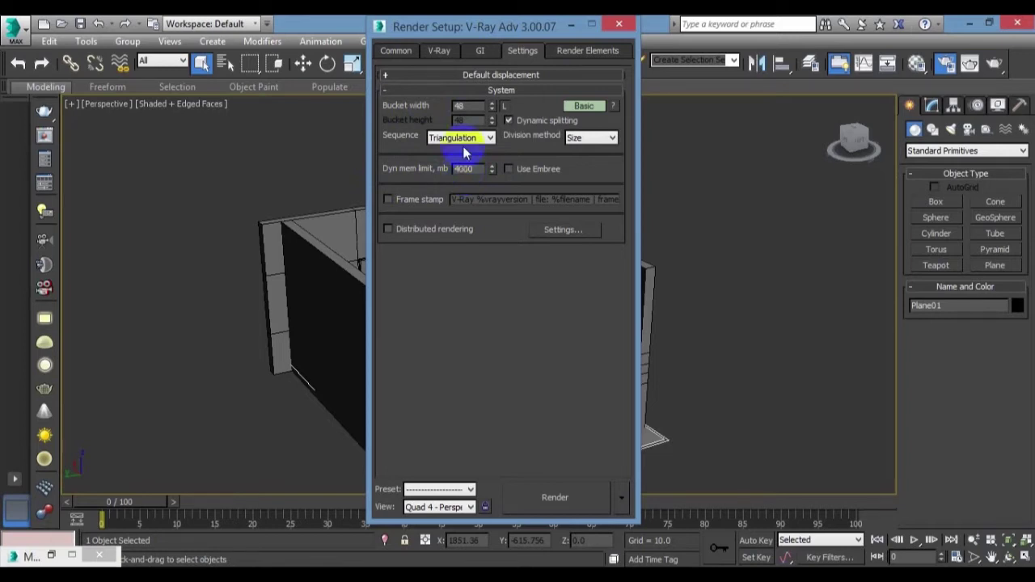
pyautogui.write('12')
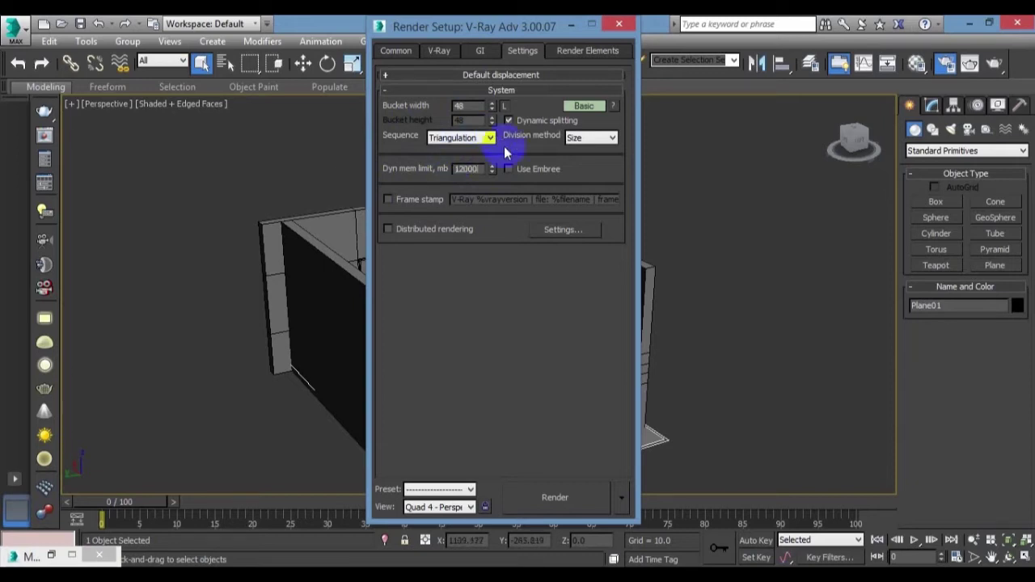
pyautogui.click(588, 52)
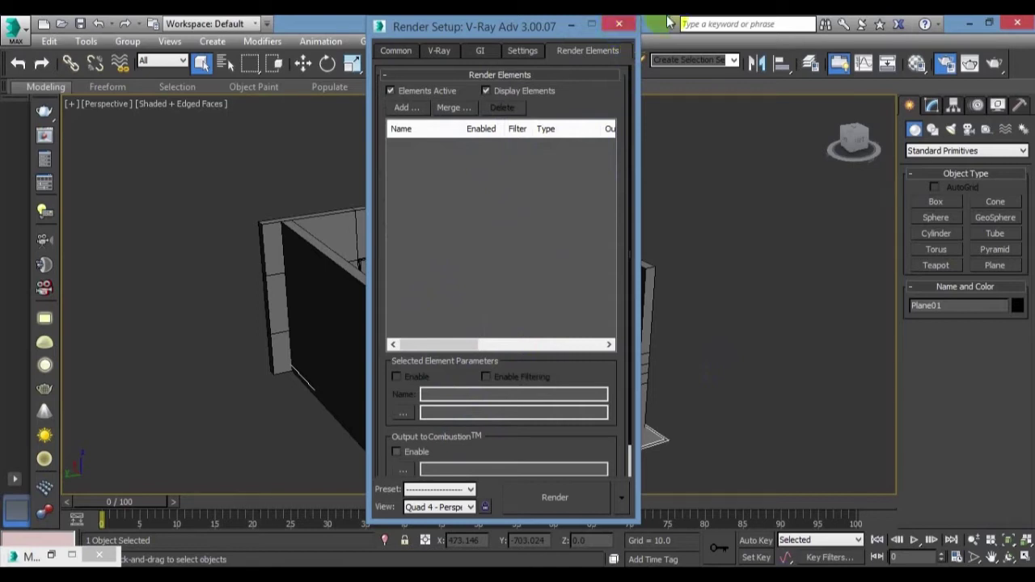
# Close Render Setup and open a maximized Slate Material Editor showing the V-Ray materials.
pyautogui.click(617, 25)
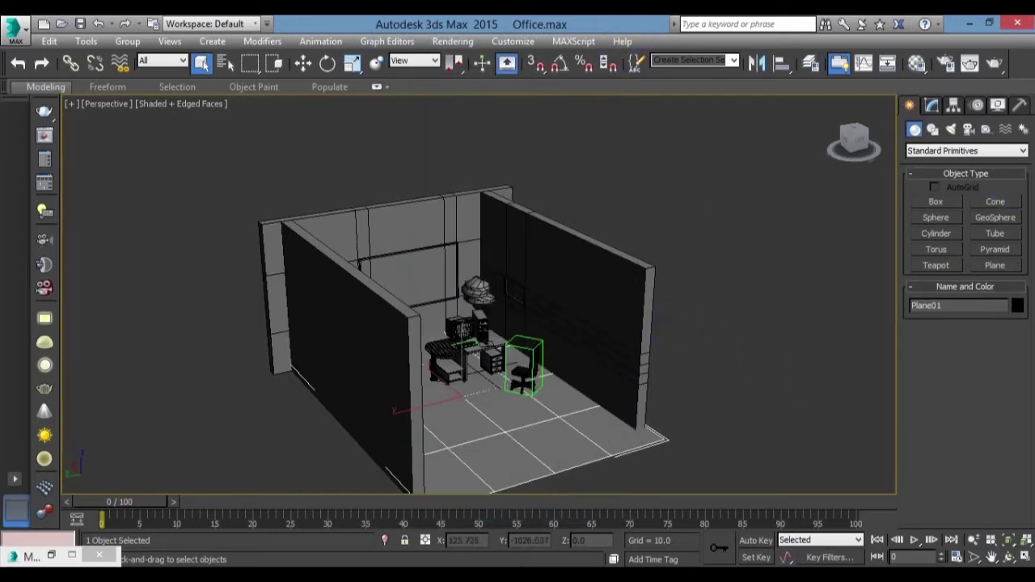
pyautogui.click(915, 64)
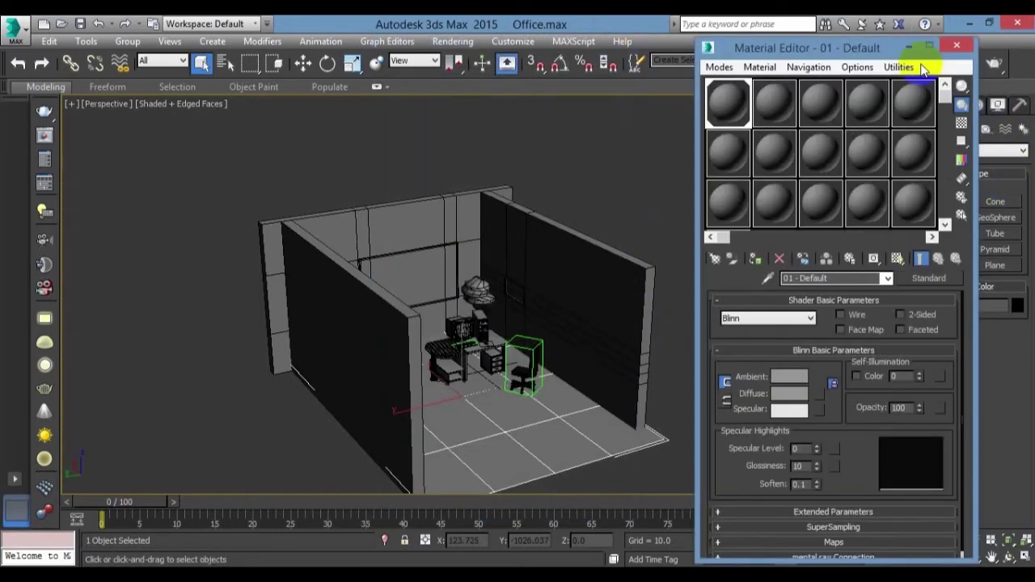
pyautogui.click(718, 67)
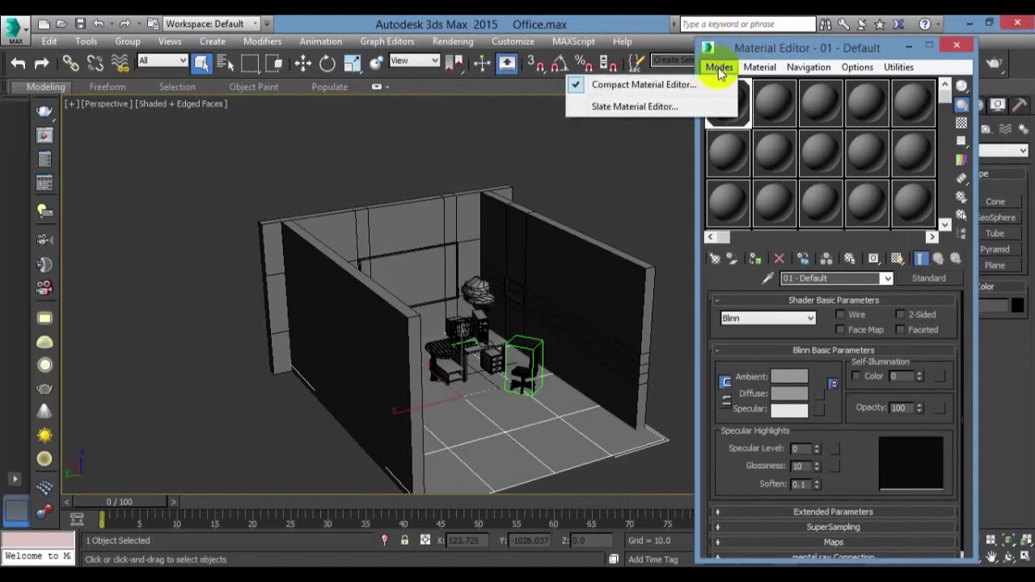
pyautogui.click(657, 106)
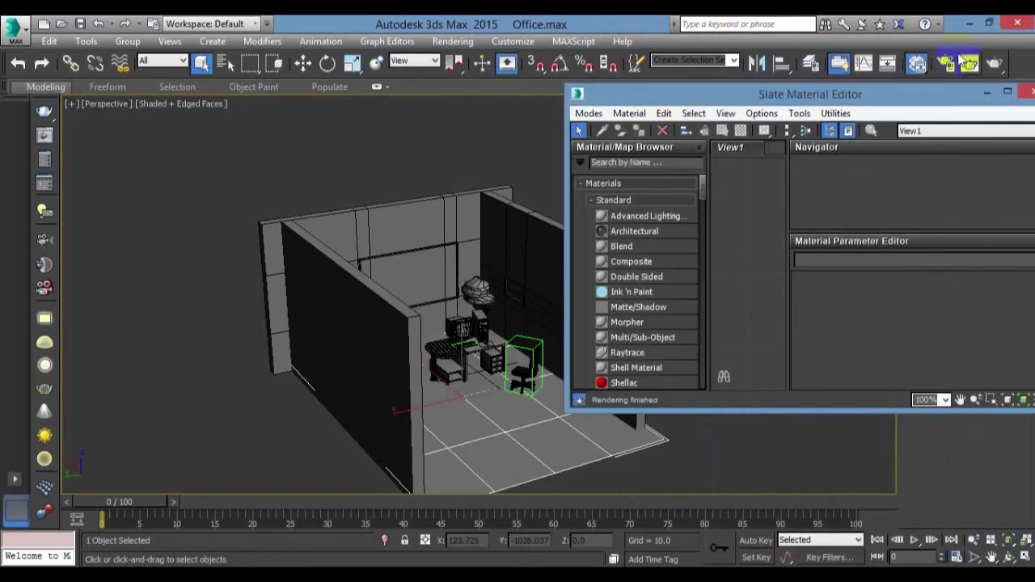
pyautogui.click(1005, 95)
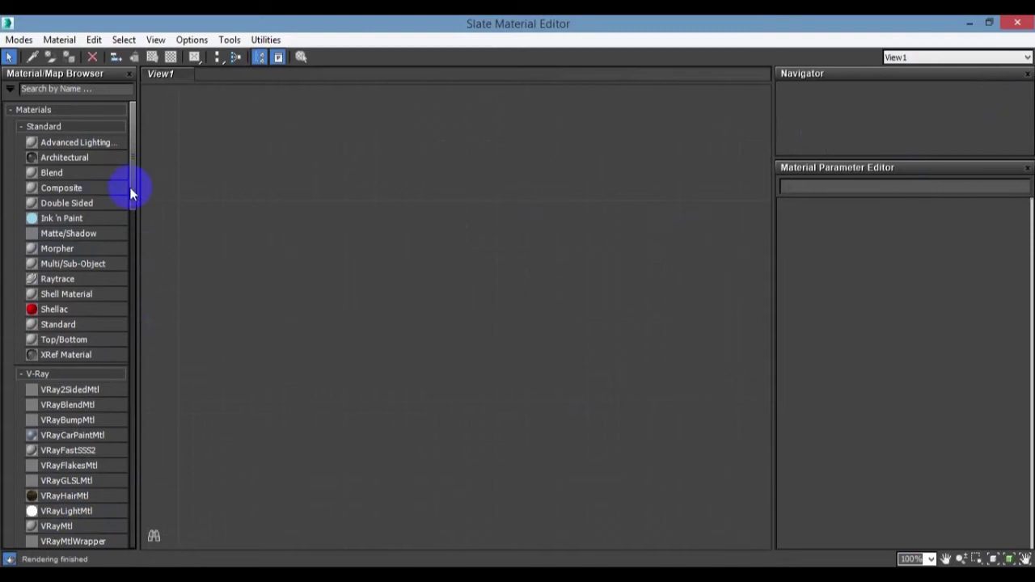
pyautogui.moveTo(131, 193); pyautogui.dragTo(138, 233)
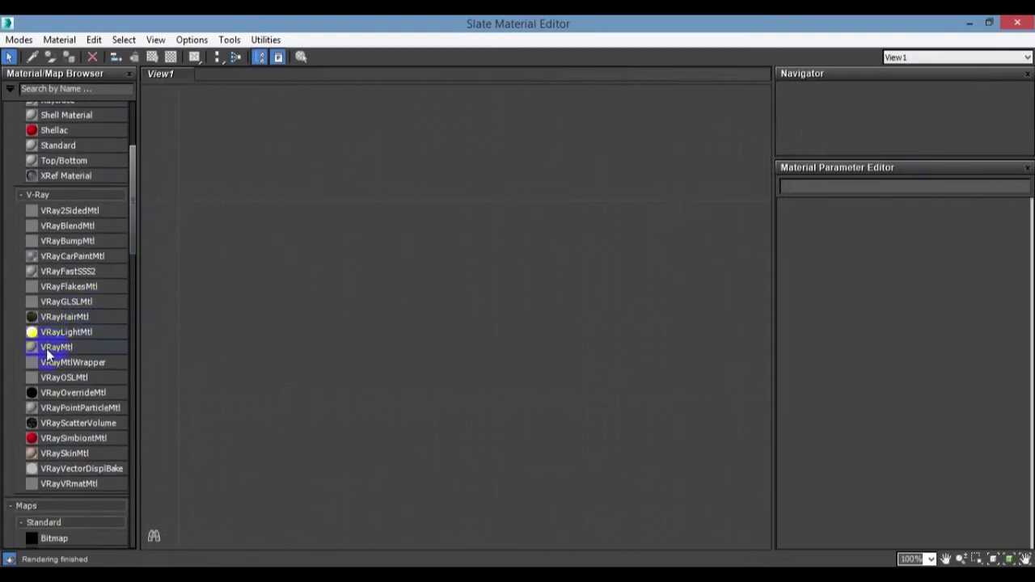
# Drop a VRayMtl node, Material #64, into View1 and restore the editor to a floating window.
pyautogui.moveTo(46, 348)
pyautogui.mouseDown()
pyautogui.moveTo(270, 242)
pyautogui.moveTo(214, 168)
pyautogui.mouseUp()
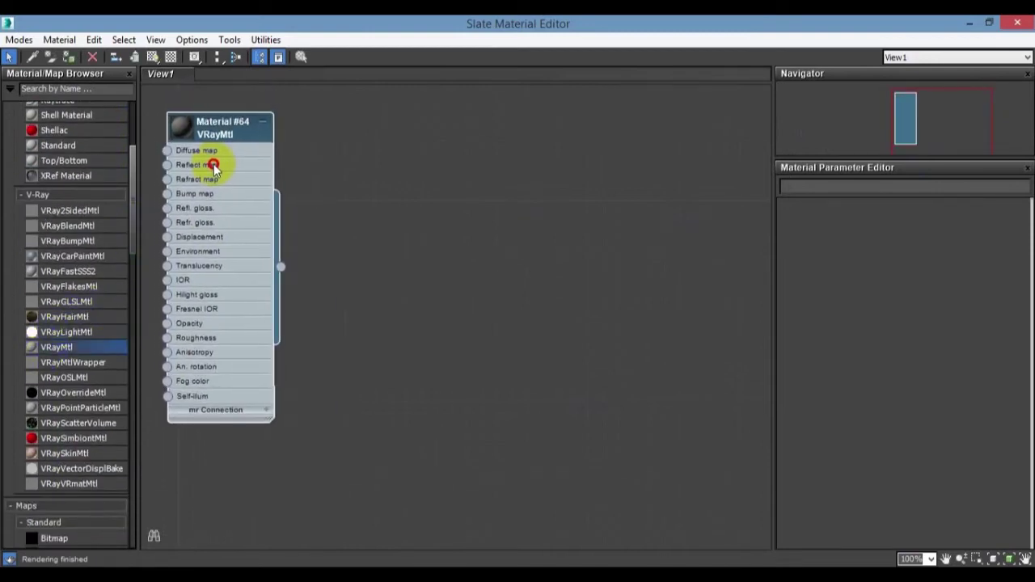
pyautogui.doubleClick(334, 23)
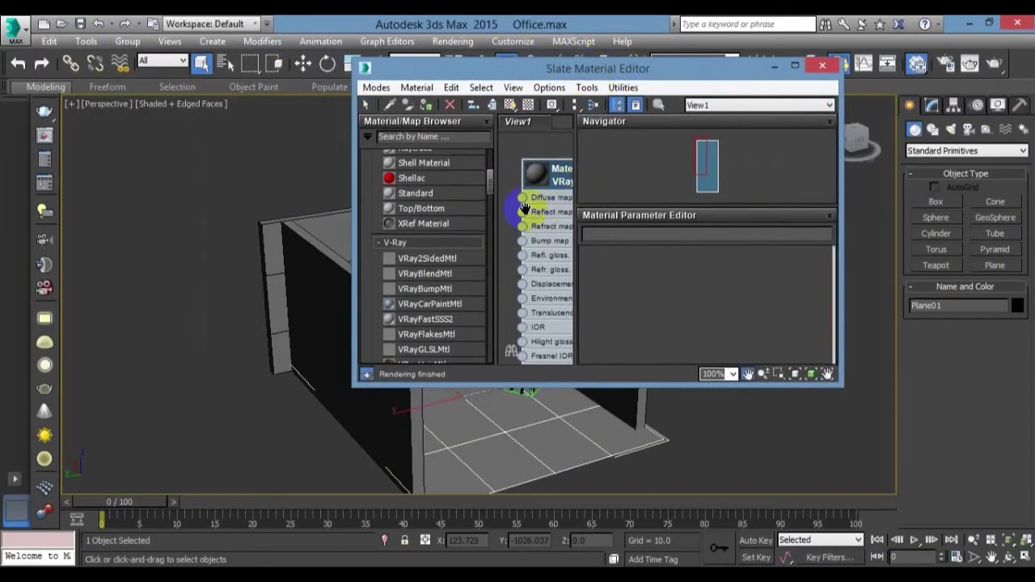
pyautogui.scroll(-2, 524, 208)
pyautogui.scroll(-1, 524, 202)
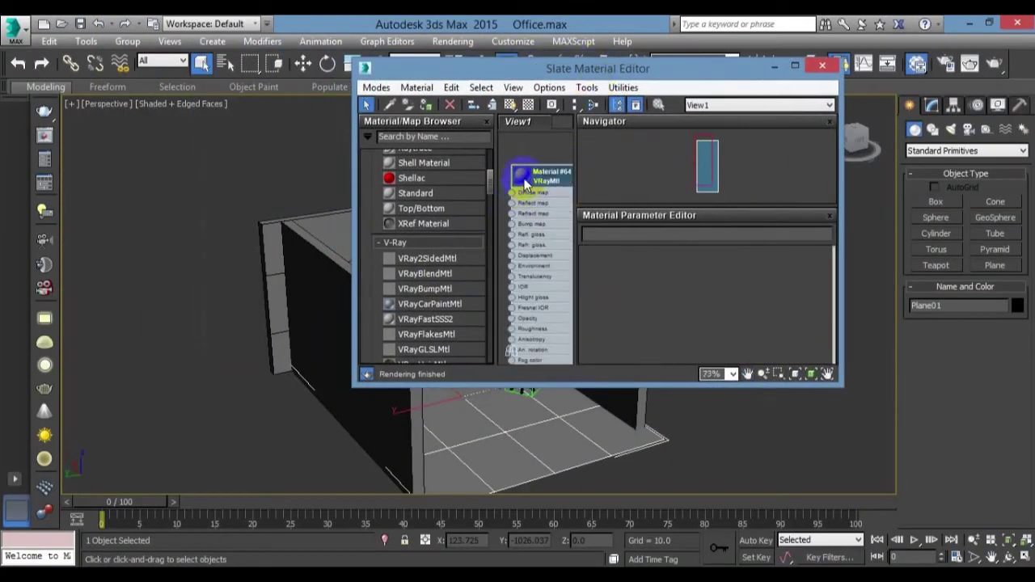
pyautogui.scroll(1, 530, 235)
pyautogui.scroll(1, 532, 236)
# Move the editor aside, orbit to show the room's front and left wall, then maximize the editor.
pyautogui.moveTo(474, 65); pyautogui.dragTo(765, 59)
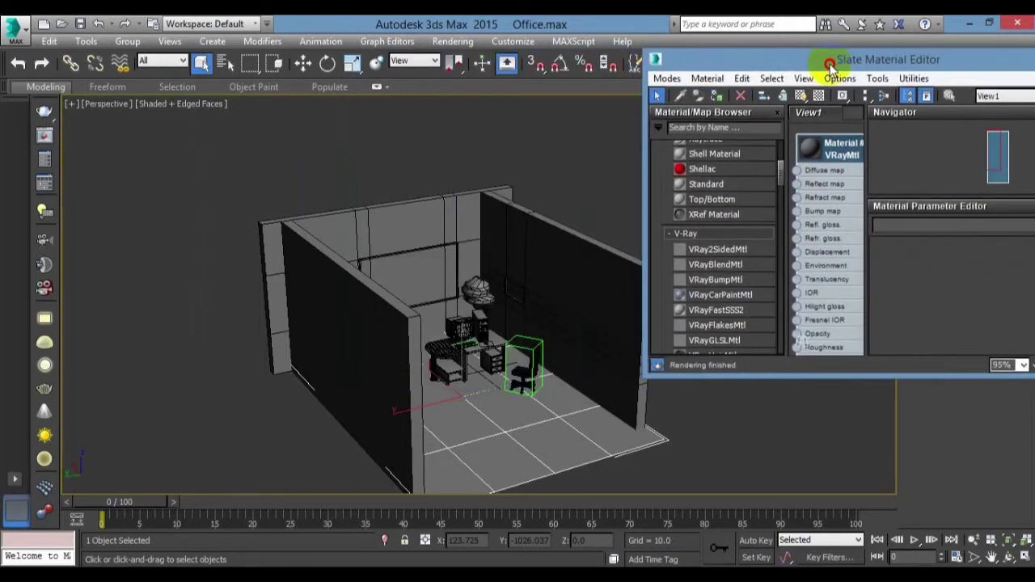
pyautogui.moveTo(436, 382); pyautogui.dragTo(412, 388)
pyautogui.keyDown('alt'); pyautogui.moveTo(411, 388); pyautogui.dragTo(417, 363, button='middle'); pyautogui.keyUp('alt')
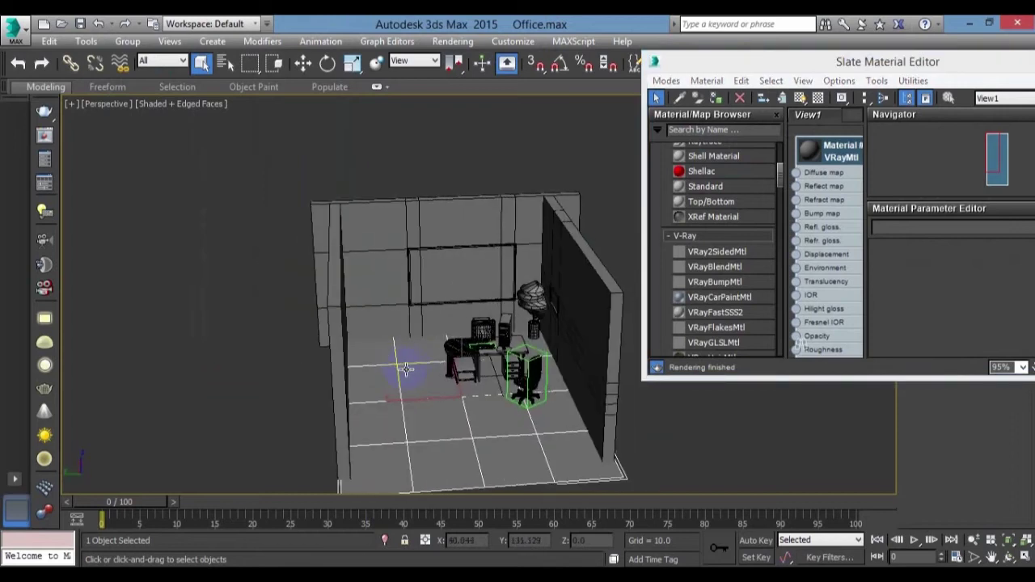
pyautogui.moveTo(417, 363); pyautogui.dragTo(956, 51)
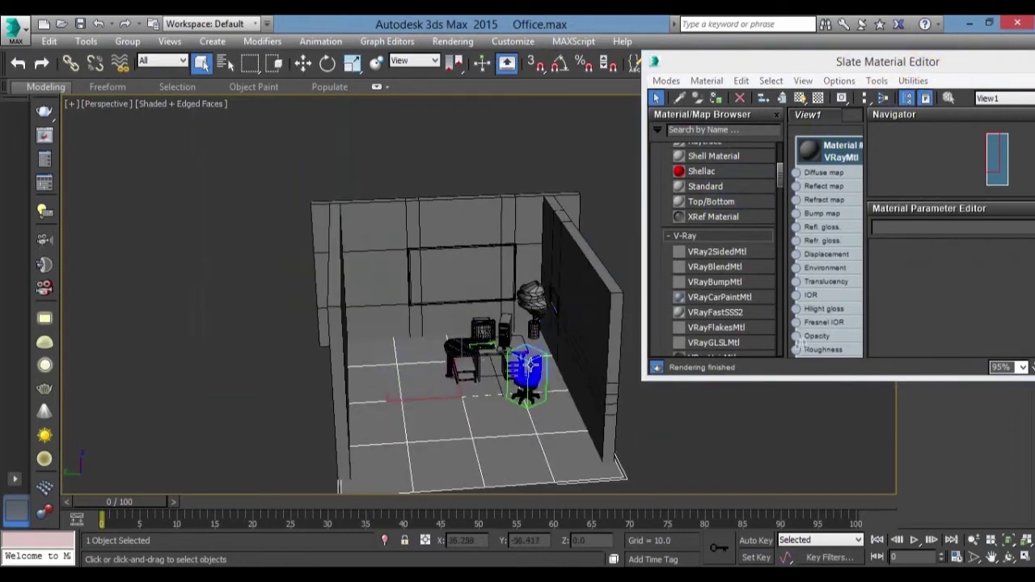
pyautogui.keyDown('alt'); pyautogui.moveTo(459, 413); pyautogui.dragTo(351, 388, button='middle'); pyautogui.keyUp('alt')
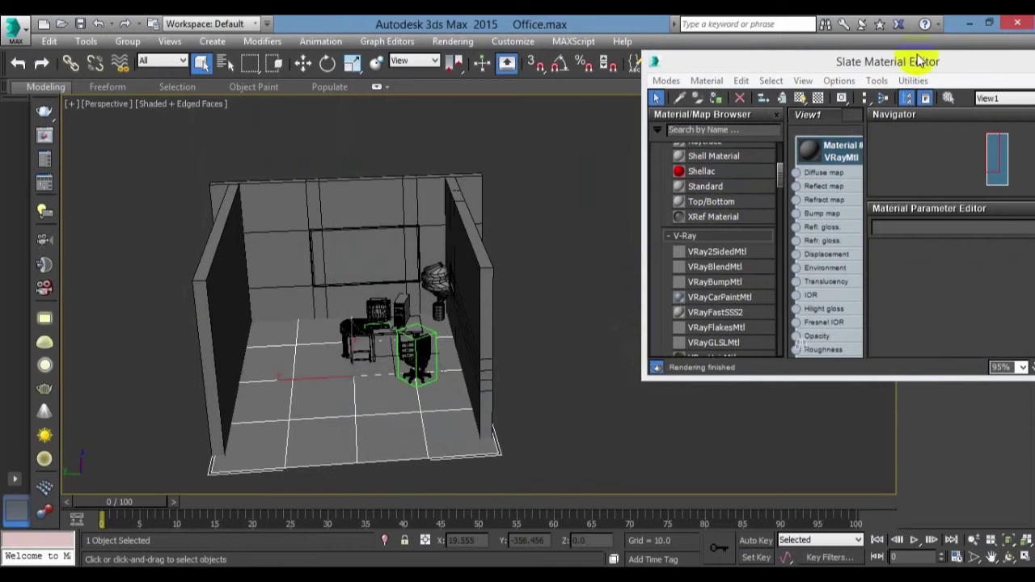
pyautogui.moveTo(719, 55); pyautogui.dragTo(719, 74)
pyautogui.moveTo(870, 81); pyautogui.dragTo(691, 65)
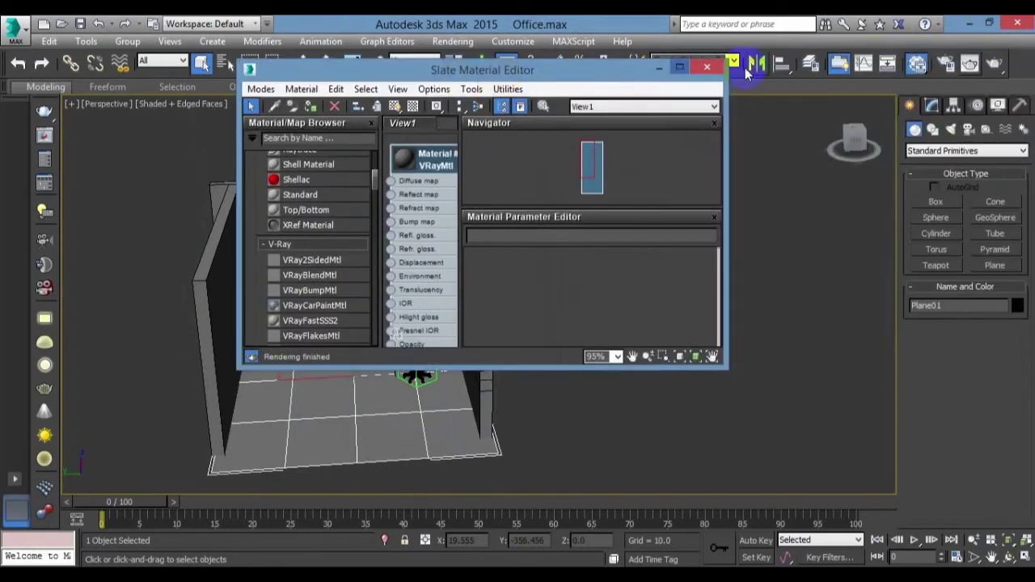
pyautogui.click(687, 65)
# Open Material #64's parameters and rename it to chrome.
pyautogui.scroll(2, 335, 228)
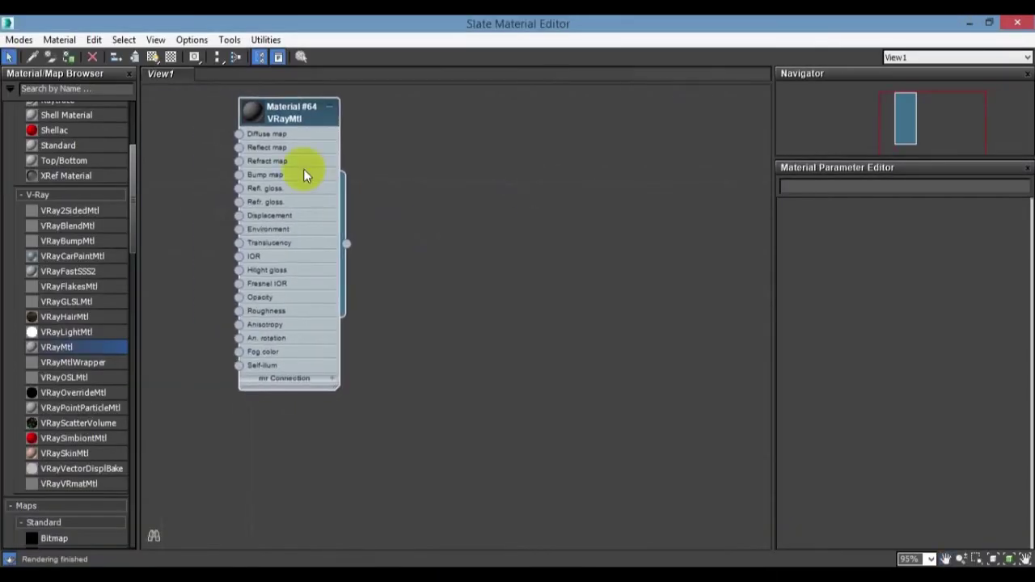
pyautogui.doubleClick(278, 163)
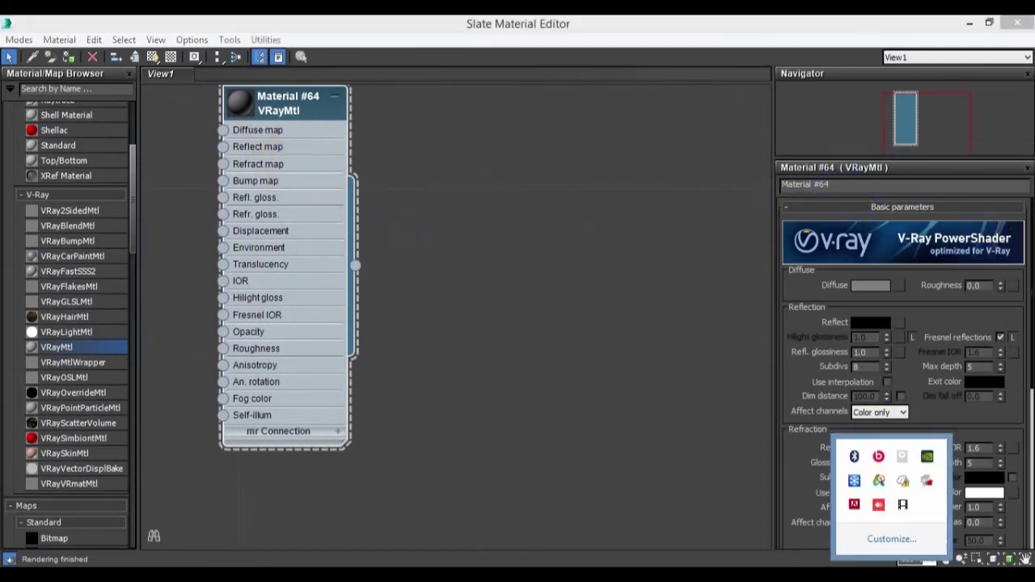
pyautogui.click(878, 503)
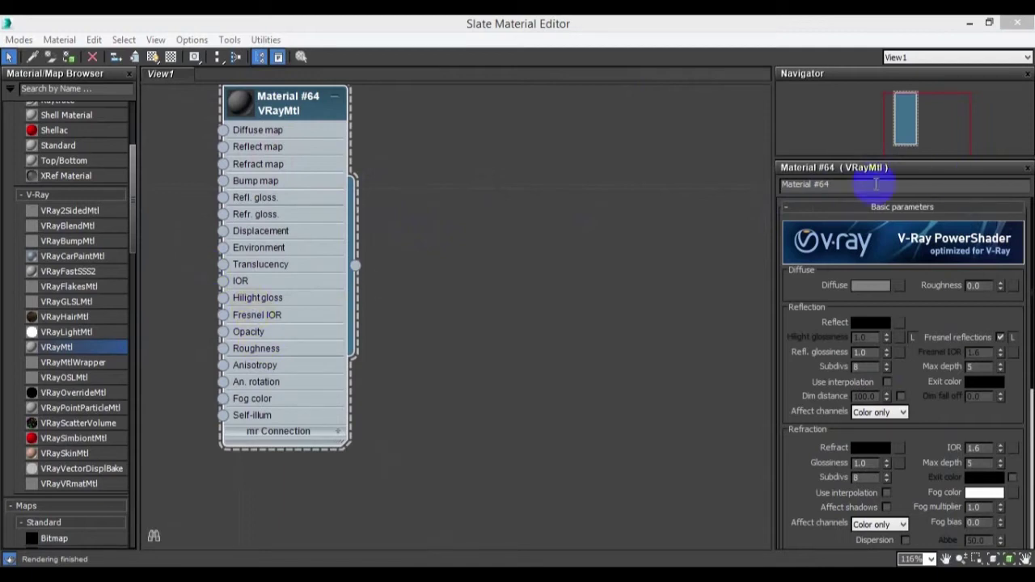
pyautogui.click(762, 184)
pyautogui.write('chrome')
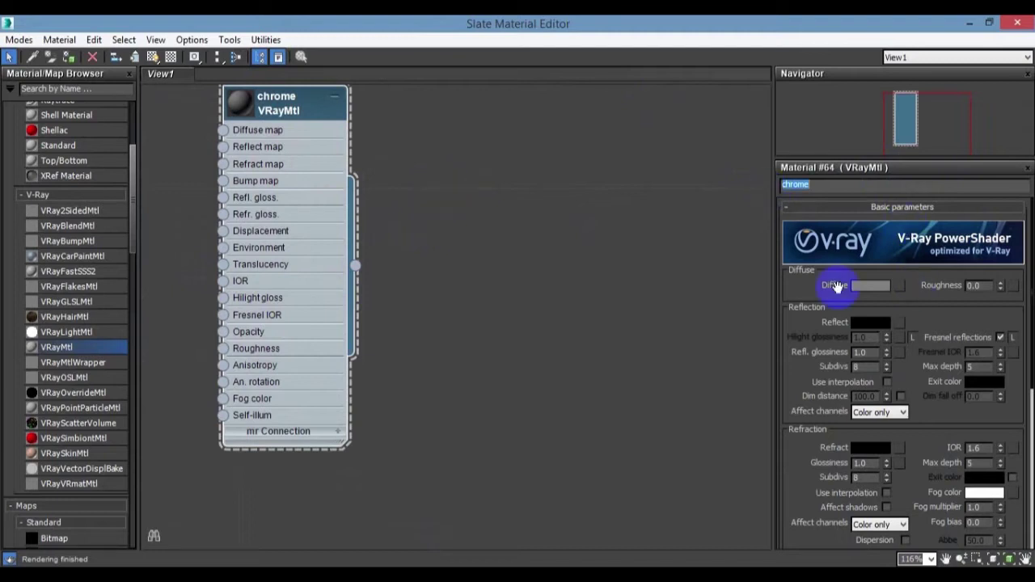
# Set the chrome diffuse colour to black and its reflection colour to grey.
pyautogui.click(865, 287)
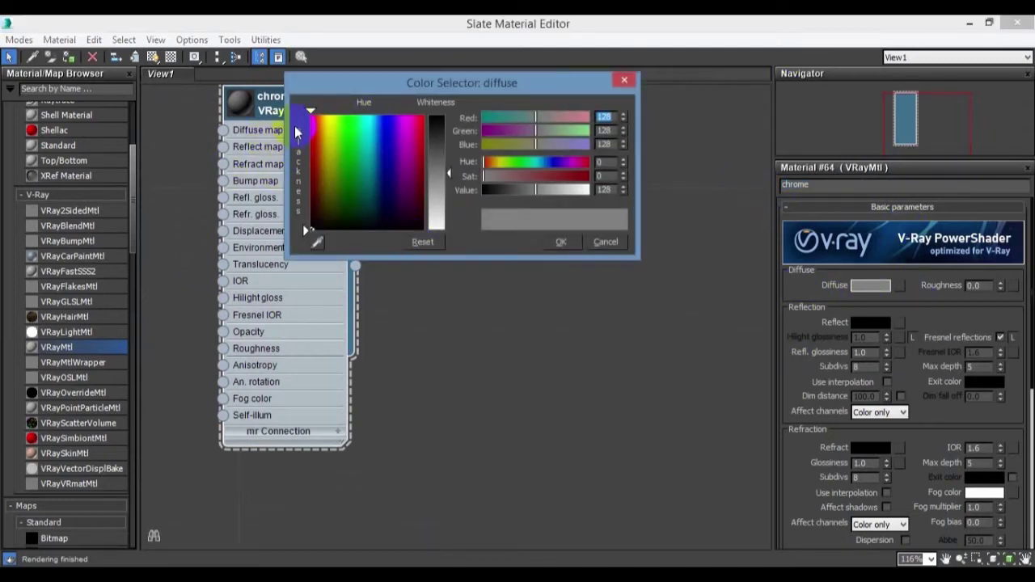
pyautogui.moveTo(438, 153); pyautogui.dragTo(437, 113)
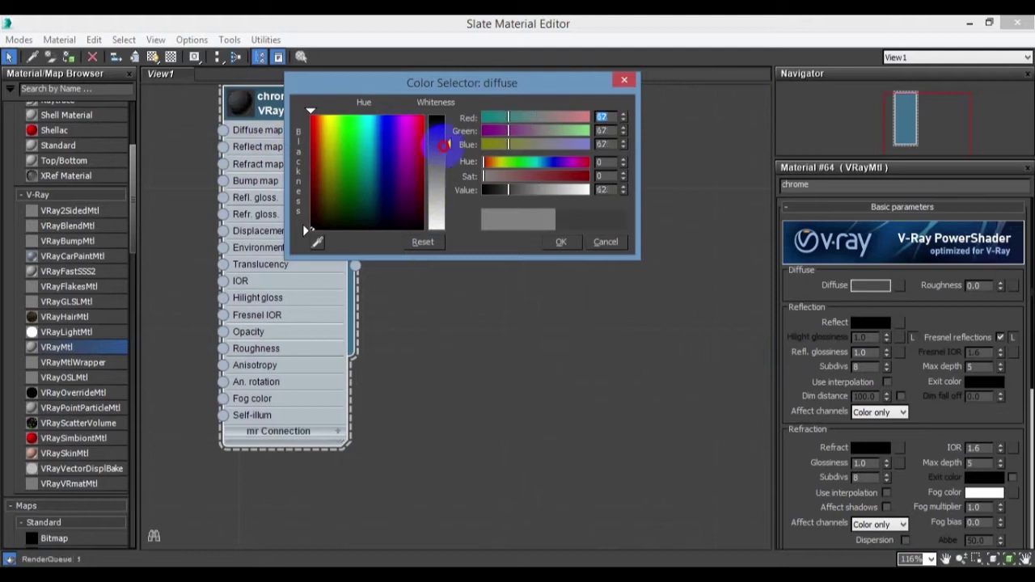
pyautogui.click(558, 241)
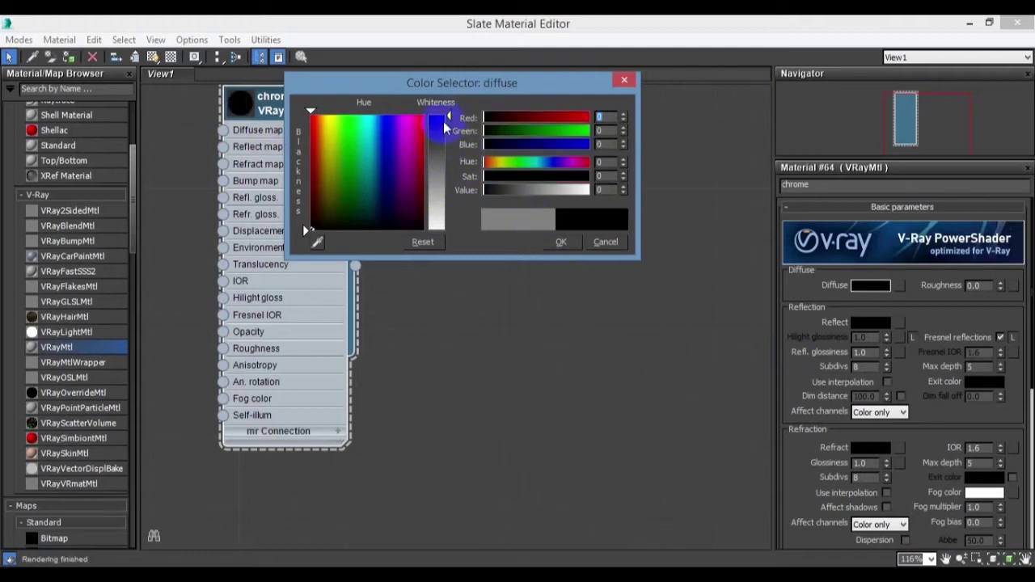
pyautogui.click(558, 242)
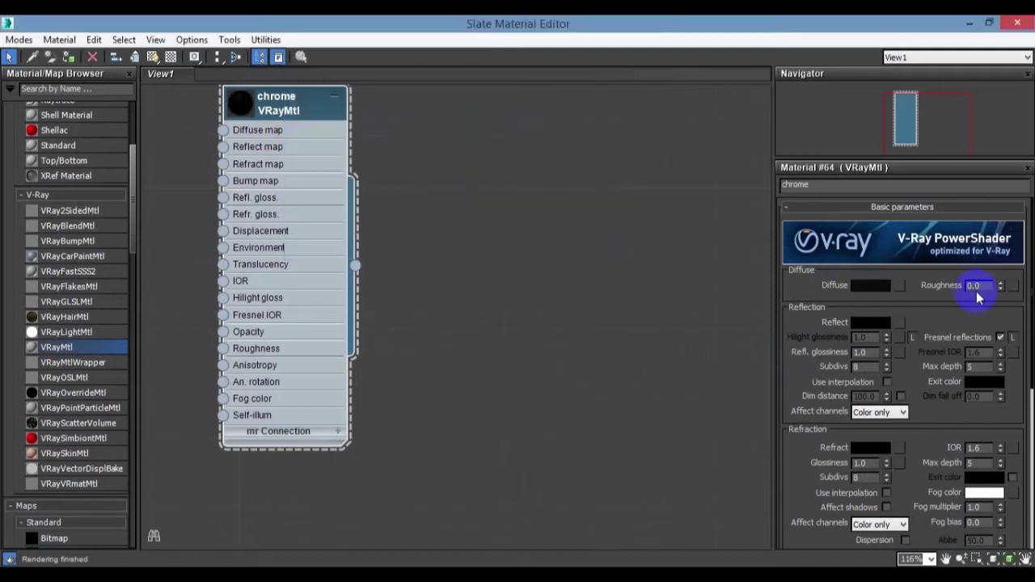
pyautogui.click(876, 328)
pyautogui.moveTo(428, 145); pyautogui.dragTo(437, 194)
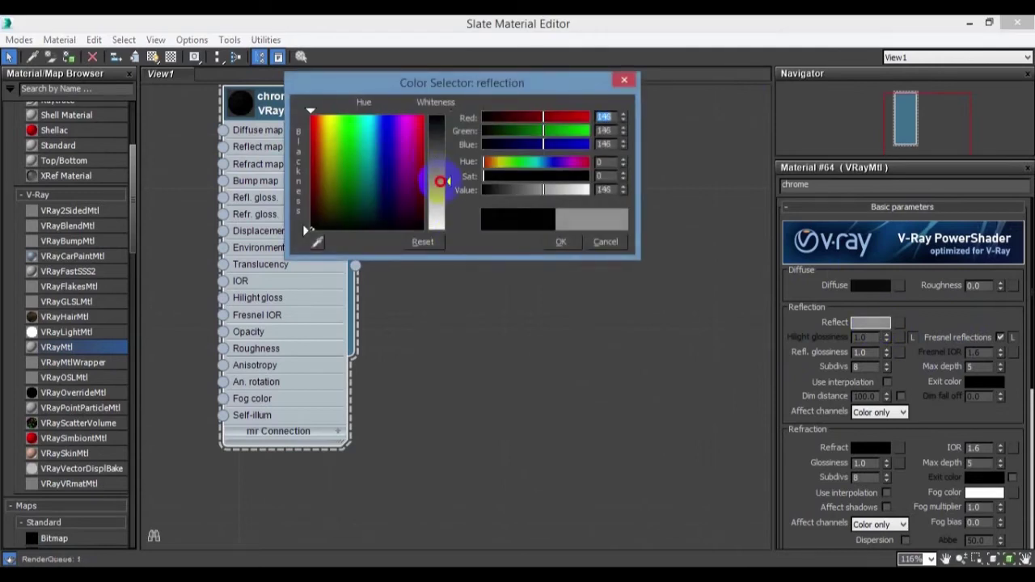
pyautogui.click(558, 243)
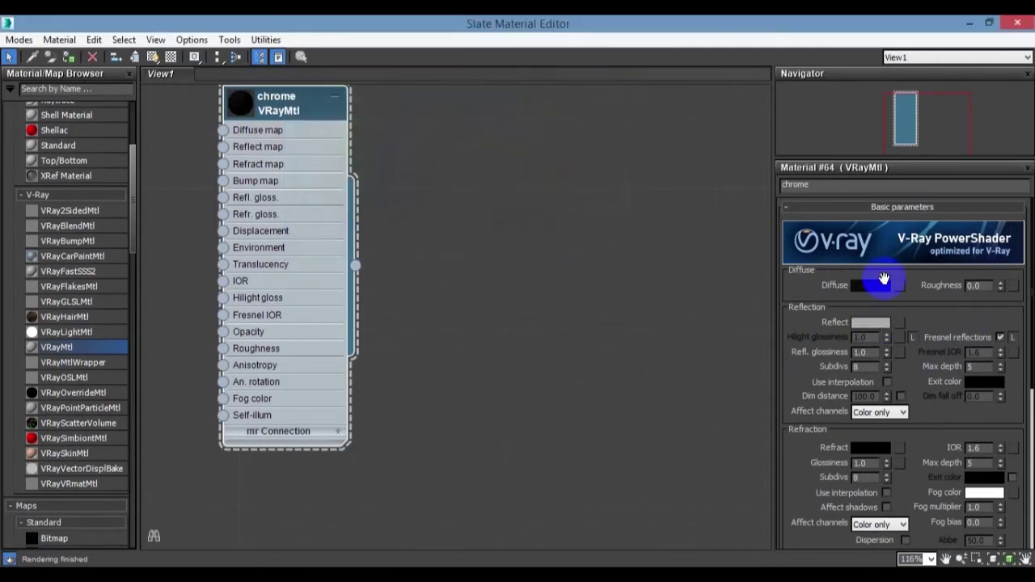
# Set reflection glossiness 0.9, subdivs 16 and Fresnel IOR 20.
pyautogui.write('0.9')
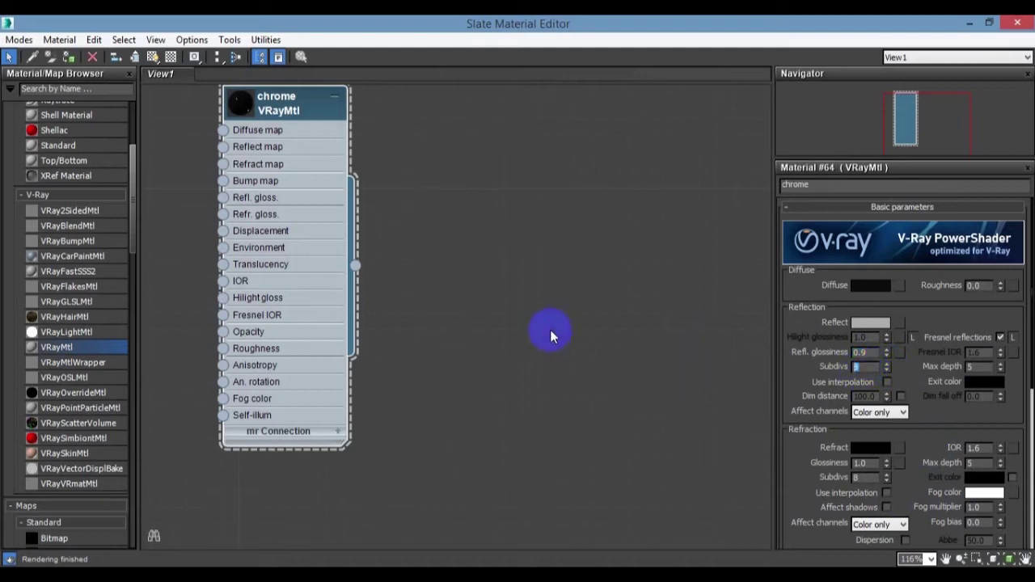
pyautogui.write('16')
pyautogui.doubleClick(987, 354)
pyautogui.write('20')
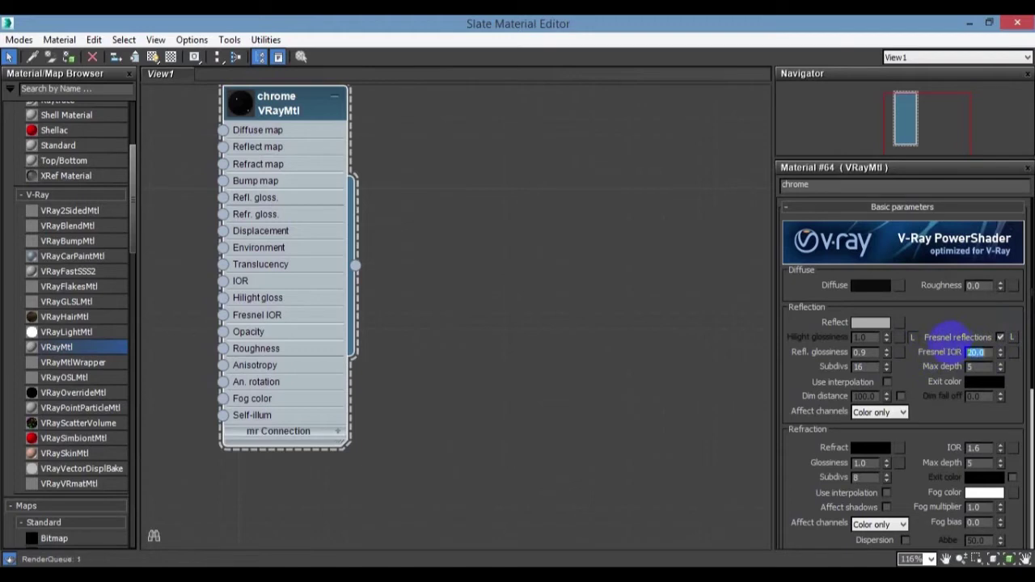
pyautogui.moveTo(393, 23); pyautogui.dragTo(708, 105)
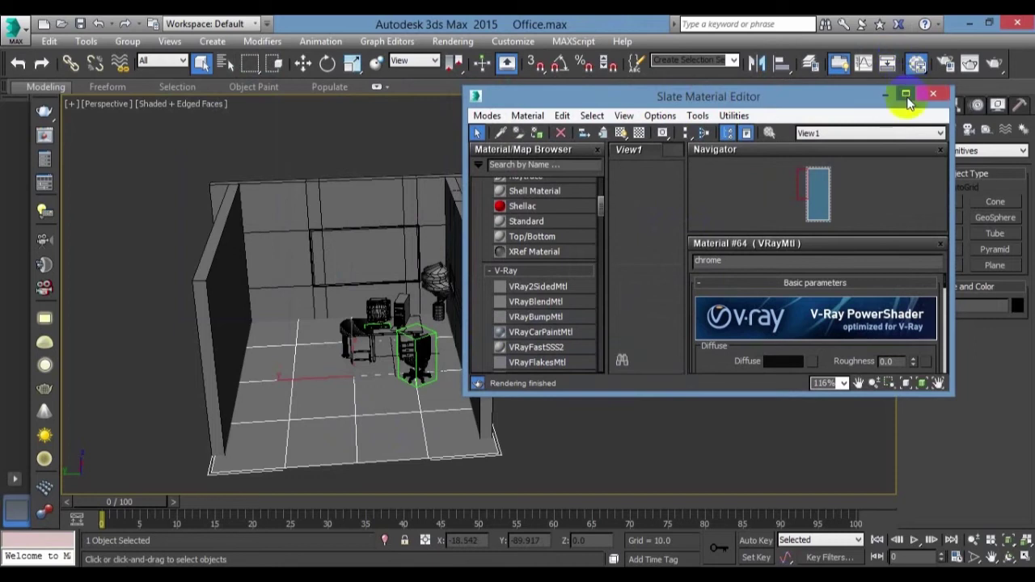
# Float the material editor out of the way and zoom in on the desk cabinet.
pyautogui.click(906, 95)
pyautogui.moveTo(549, 8); pyautogui.dragTo(832, 131)
pyautogui.scroll(5, 328, 350)
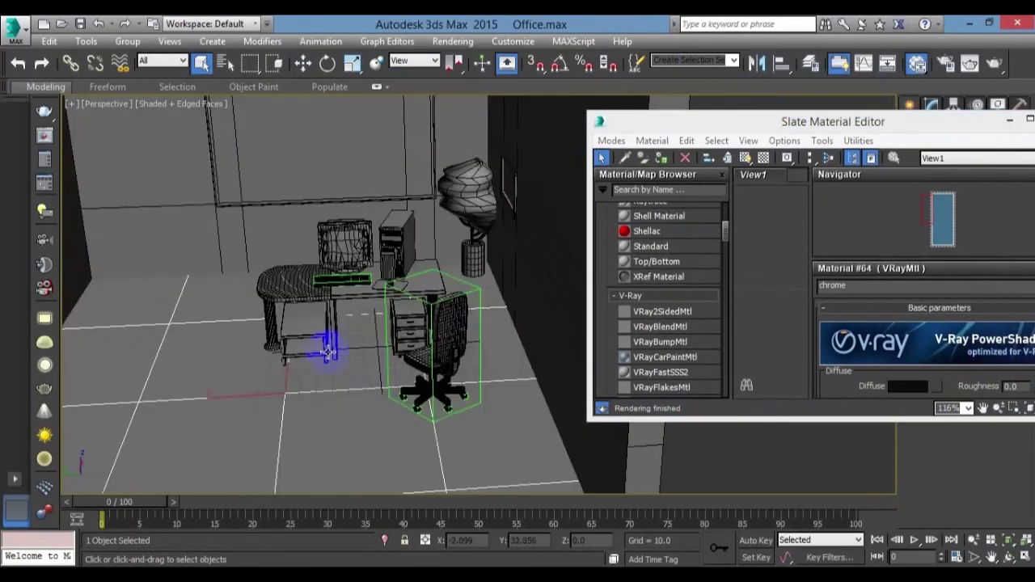
pyautogui.scroll(2, 307, 351)
pyautogui.scroll(2, 307, 354)
pyautogui.scroll(2, 336, 353)
pyautogui.scroll(2, 376, 315)
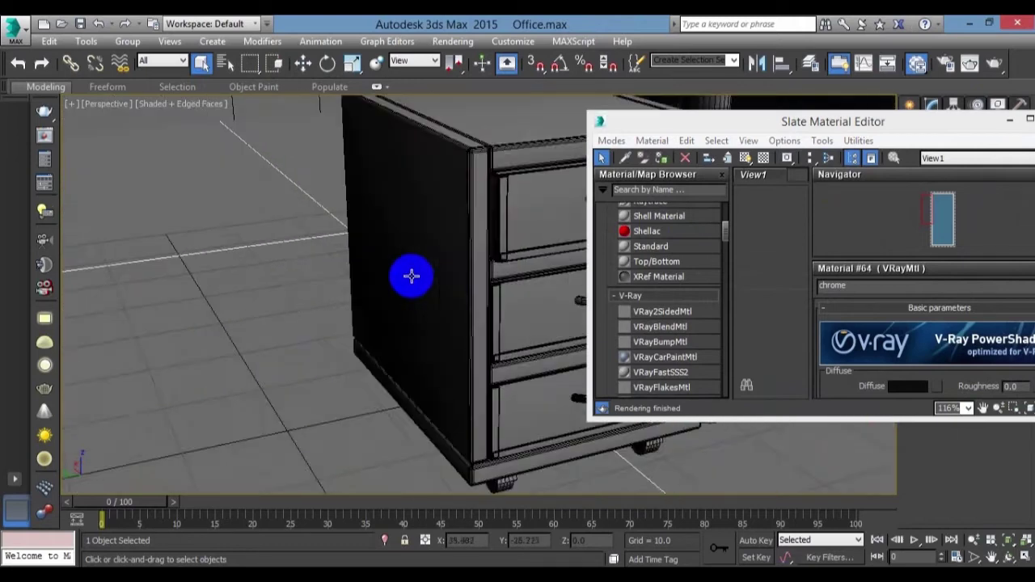
pyautogui.scroll(2, 412, 276)
pyautogui.scroll(2, 321, 291)
# Open the top drawer group and select the top, middle and bottom drawer handles.
pyautogui.click(522, 193)
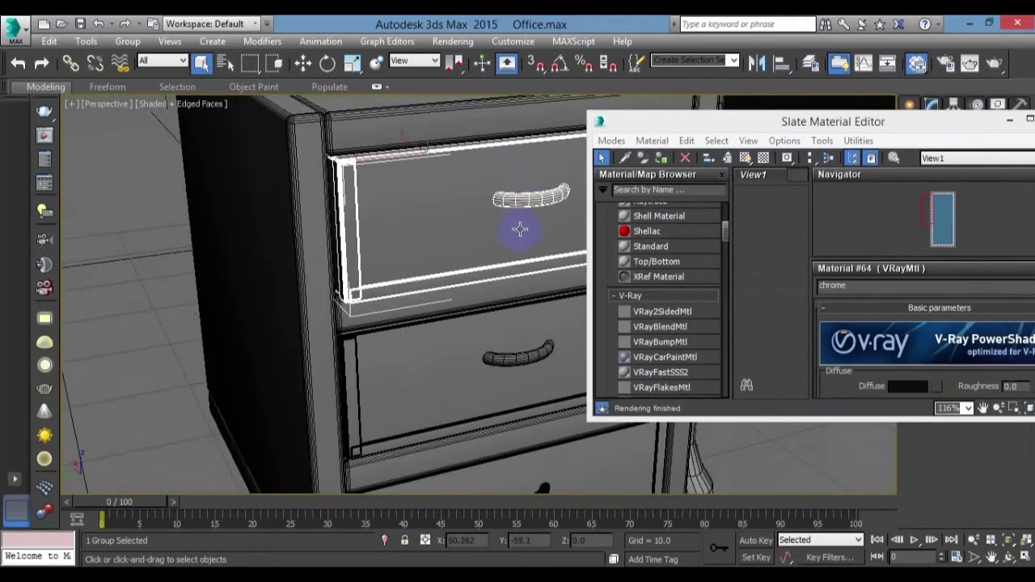
pyautogui.click(127, 41)
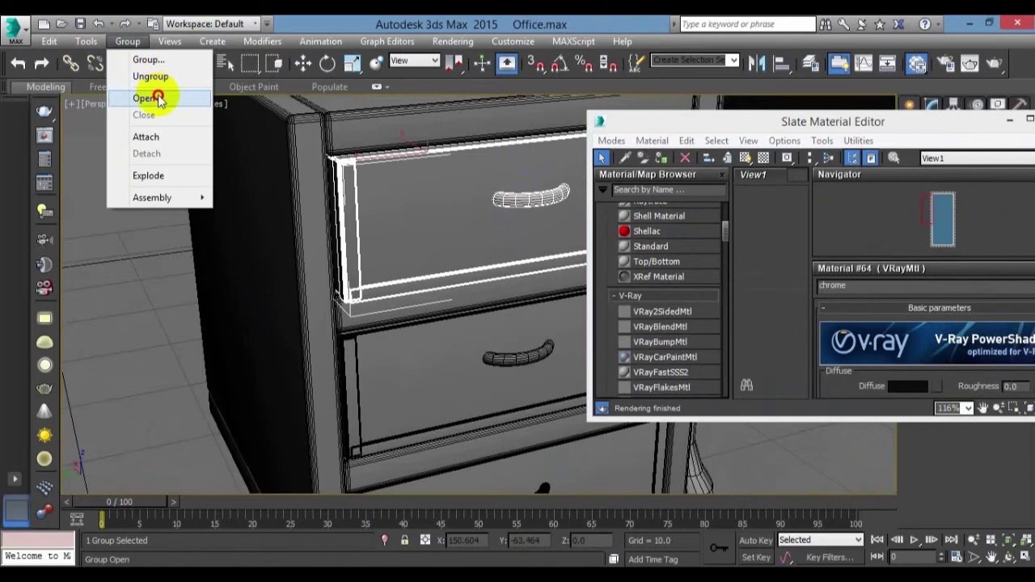
pyautogui.click(156, 98)
pyautogui.click(530, 196)
pyautogui.moveTo(860, 121); pyautogui.dragTo(753, 98)
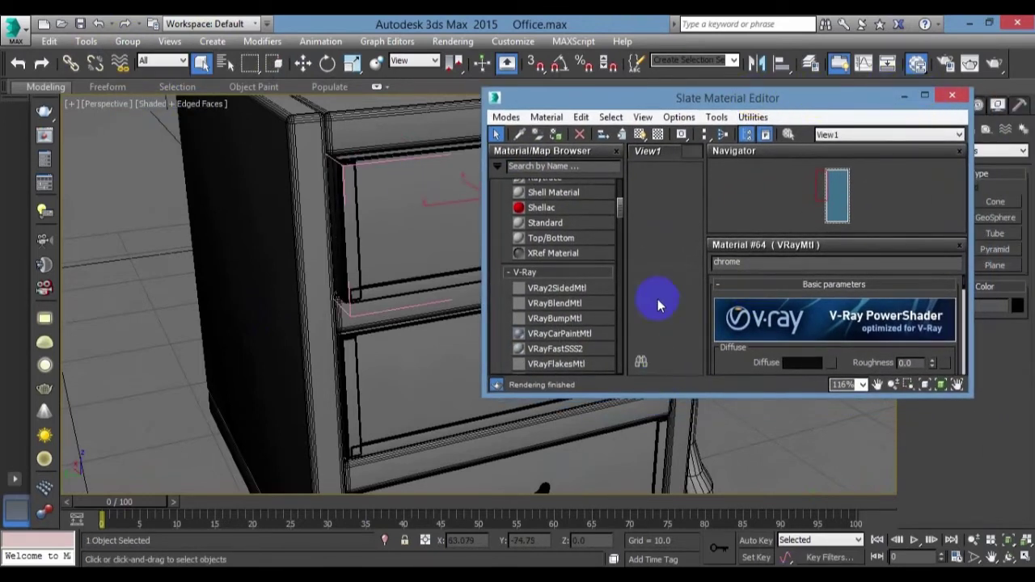
pyautogui.scroll(-3, 646, 287)
pyautogui.scroll(-2, 638, 262)
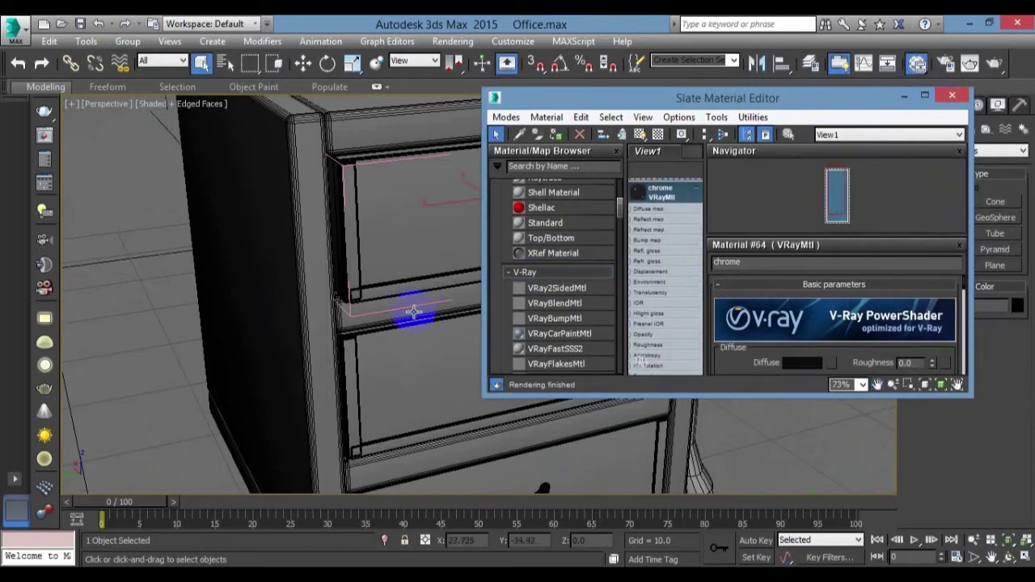
pyautogui.scroll(-4, 413, 312)
pyautogui.scroll(-1, 226, 296)
pyautogui.keyDown('ctrl'); pyautogui.click(266, 298); pyautogui.keyUp('ctrl')
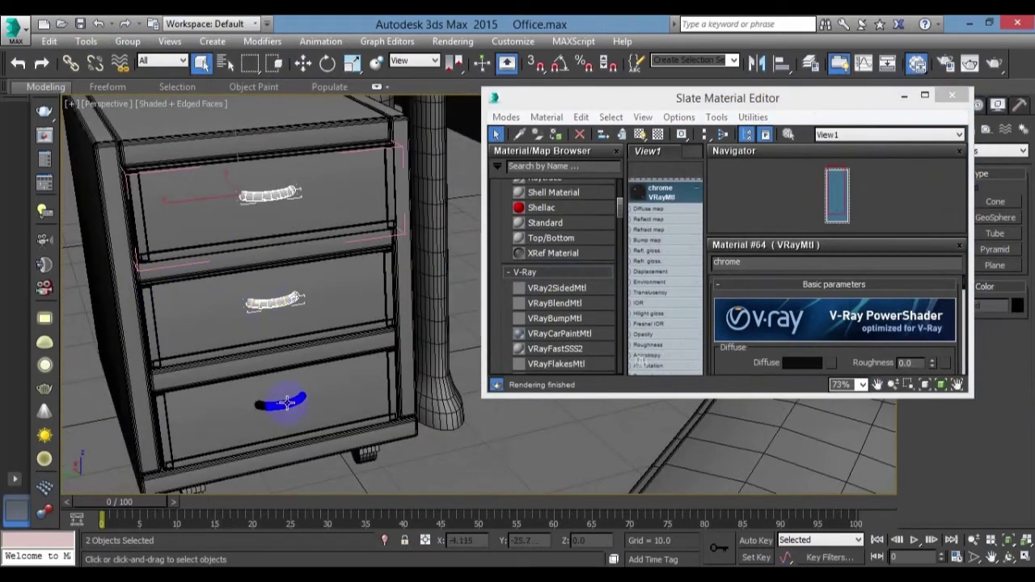
pyautogui.keyDown('ctrl'); pyautogui.click(281, 400); pyautogui.keyUp('ctrl')
# Assign the chrome material to the three selected handles.
pyautogui.rightClick(666, 220)
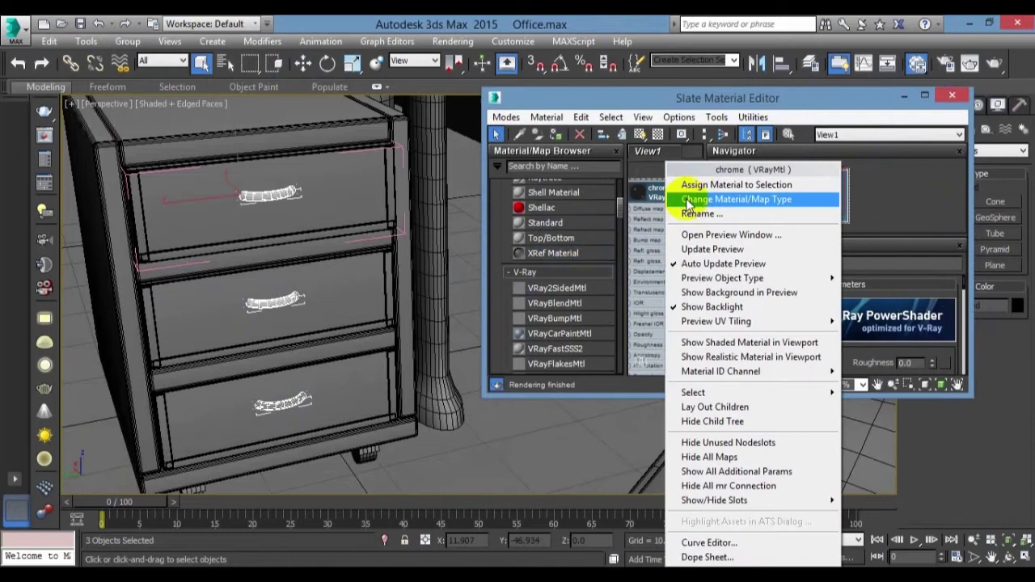
pyautogui.click(679, 183)
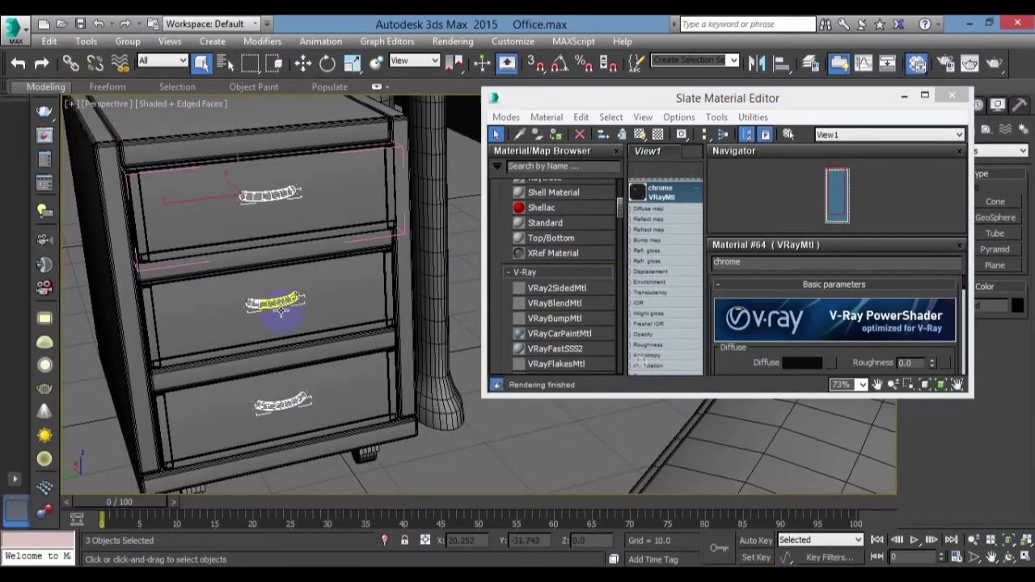
pyautogui.scroll(-3, 283, 313)
pyautogui.scroll(-3, 283, 314)
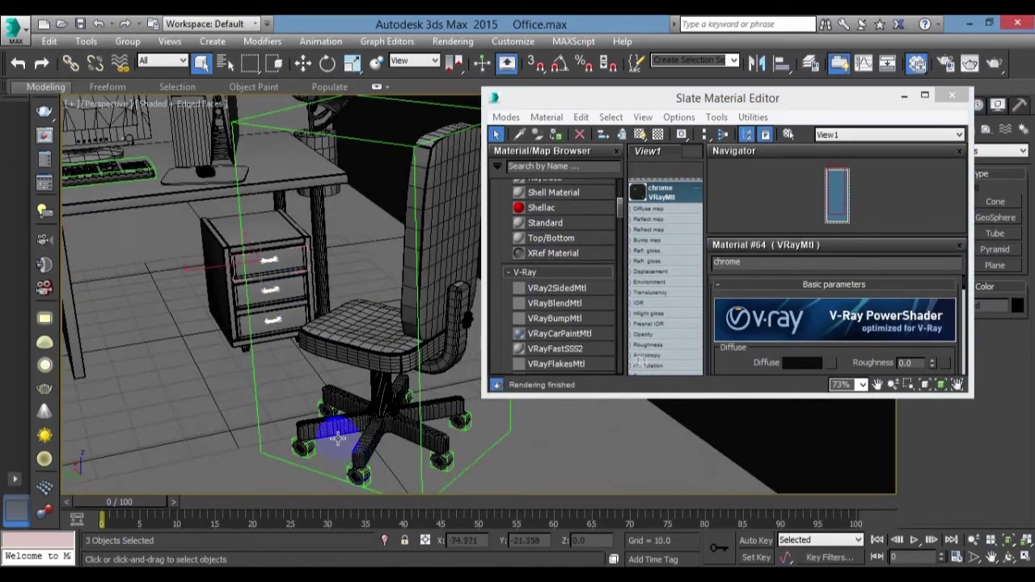
pyautogui.scroll(-2, 243, 279)
pyautogui.scroll(-2, 212, 277)
pyautogui.moveTo(208, 276)
pyautogui.keyDown('alt'); pyautogui.mouseDown(button='middle')
pyautogui.moveTo(282, 342)
pyautogui.moveTo(358, 376)
pyautogui.moveTo(365, 369)
pyautogui.moveTo(327, 372)
pyautogui.mouseUp(button='middle'); pyautogui.keyUp('alt')
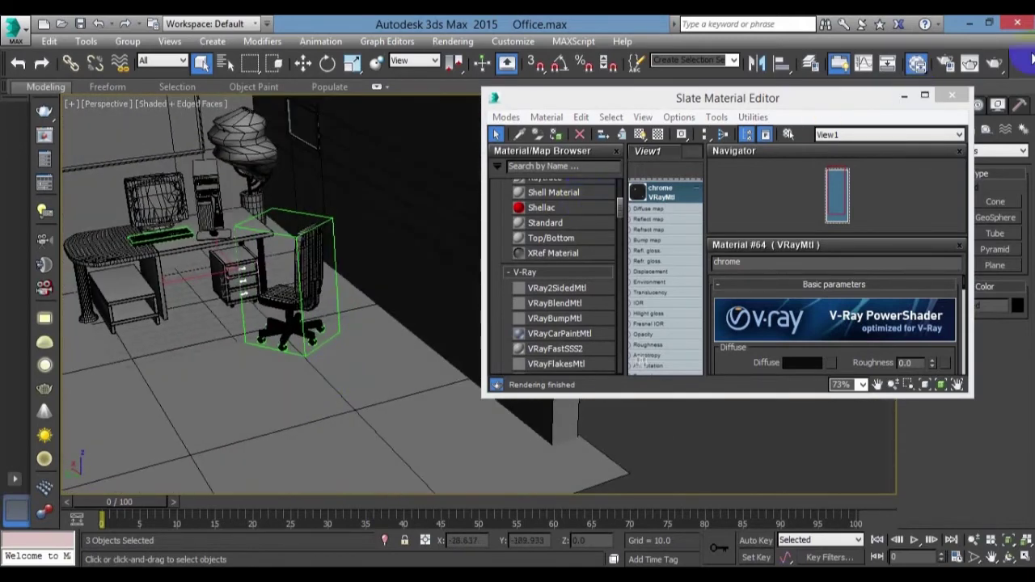
# Maximize the editor, reposition the chrome node, and add a new VRayMtl, Material #65.
pyautogui.click(924, 94)
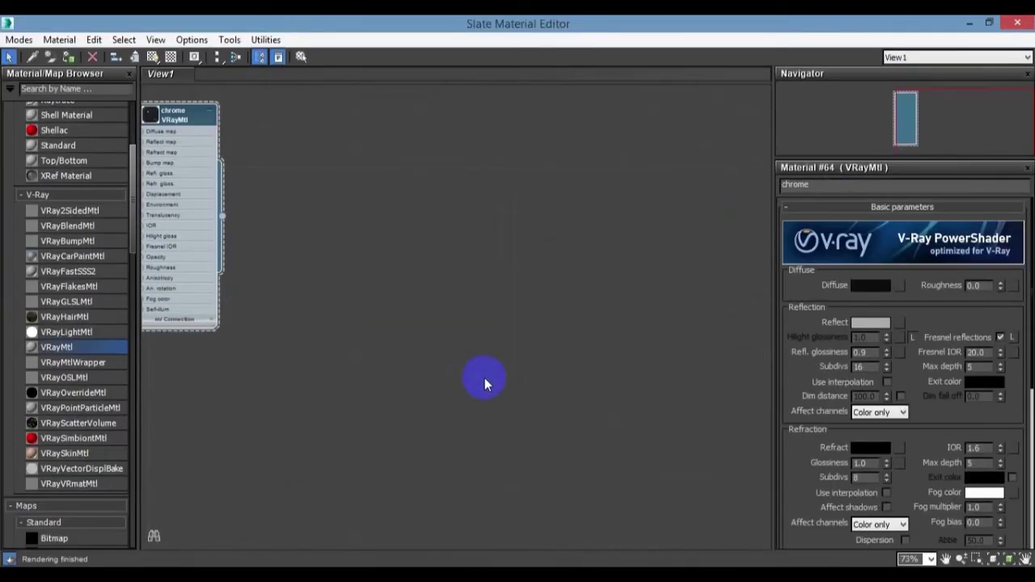
pyautogui.moveTo(212, 243); pyautogui.dragTo(404, 284, button='middle')
pyautogui.scroll(1, 266, 293)
pyautogui.scroll(1, 264, 299)
pyautogui.scroll(1, 267, 297)
pyautogui.moveTo(469, 162)
pyautogui.mouseDown(button='middle')
pyautogui.moveTo(439, 250)
pyautogui.moveTo(388, 208)
pyautogui.moveTo(321, 198)
pyautogui.mouseUp(button='middle')
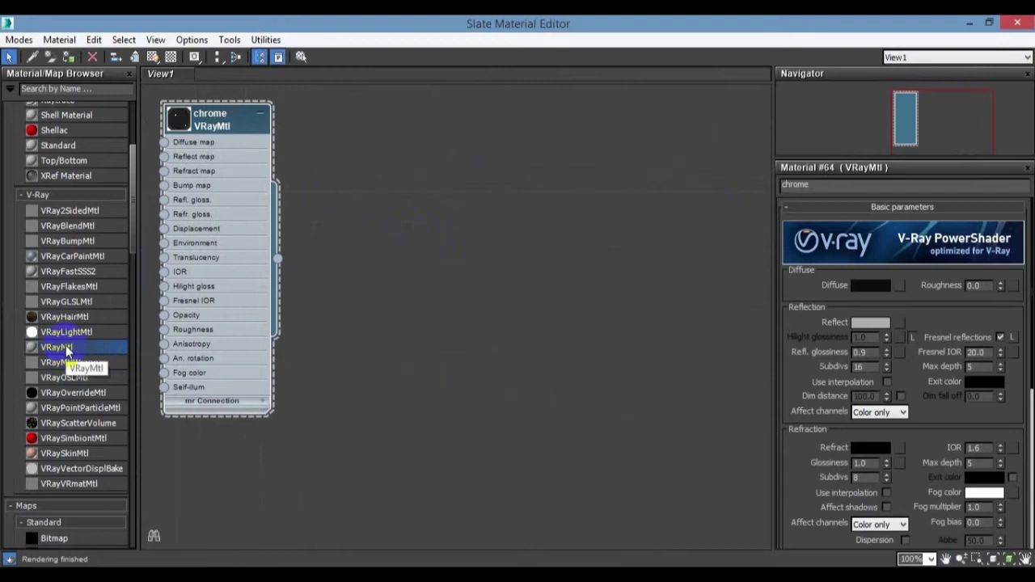
pyautogui.moveTo(62, 343); pyautogui.dragTo(510, 543)
pyautogui.moveTo(74, 348); pyautogui.dragTo(338, 175)
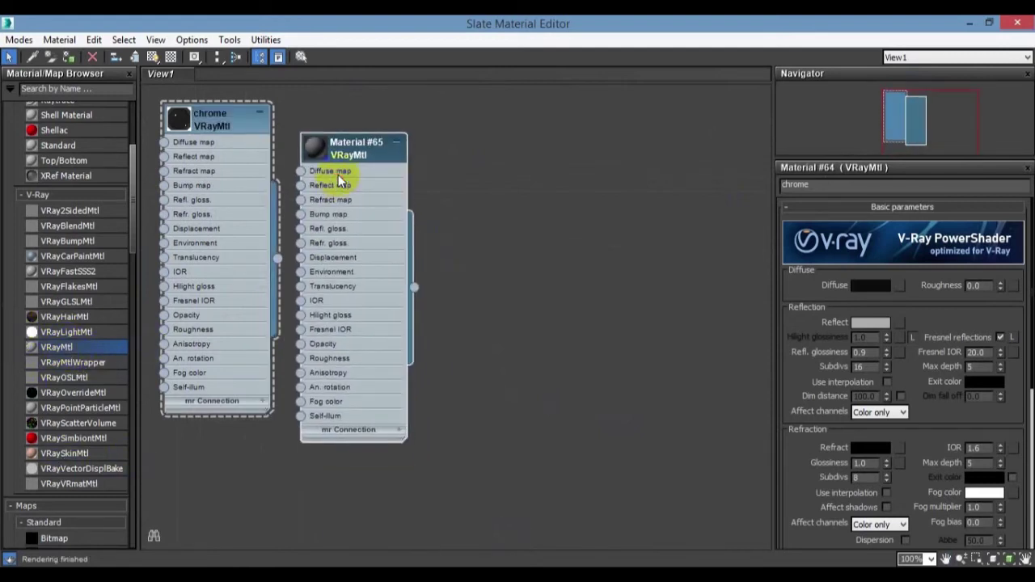
pyautogui.doubleClick(338, 174)
# Give Material #65 a strong orange diffuse and assign it to the desk top.
pyautogui.moveTo(485, 24); pyautogui.dragTo(661, 40)
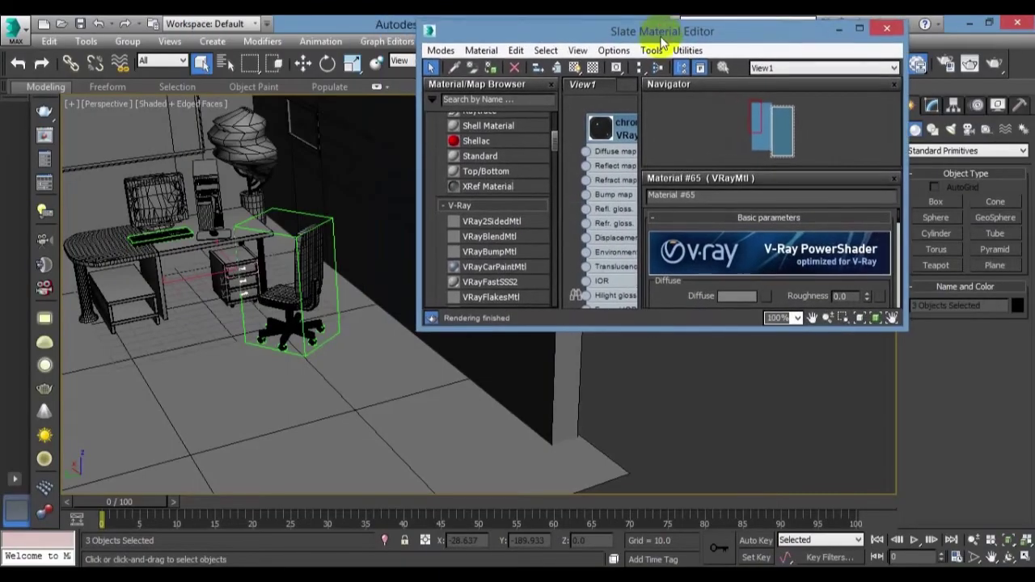
pyautogui.scroll(-3, 570, 194)
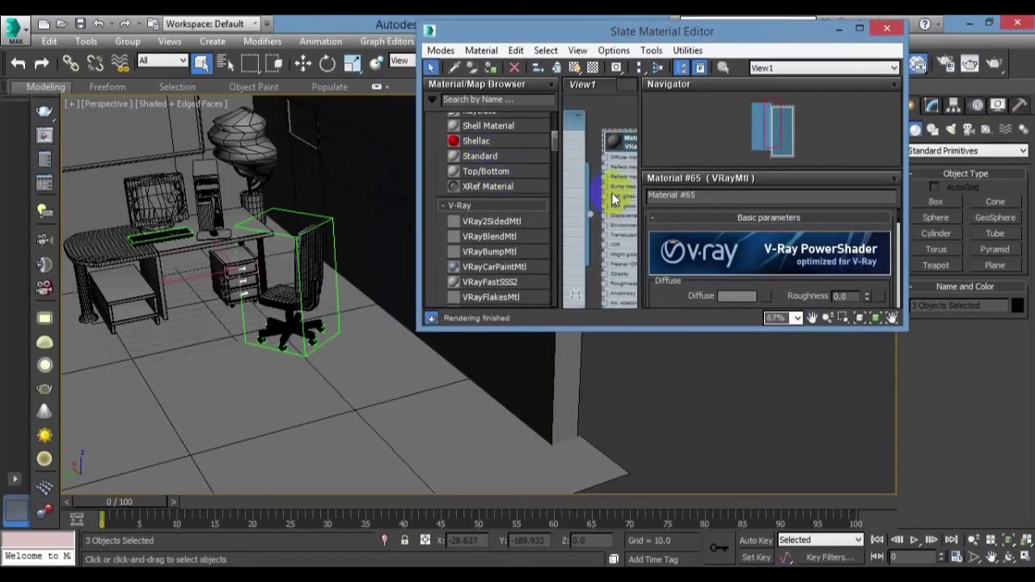
pyautogui.click(725, 296)
pyautogui.click(326, 123)
pyautogui.moveTo(325, 123); pyautogui.dragTo(321, 115)
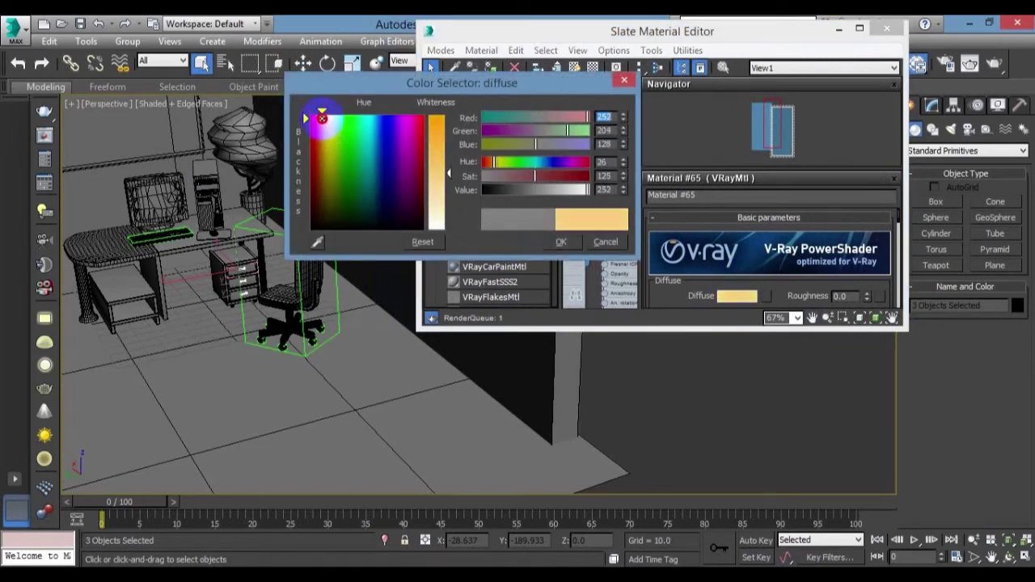
pyautogui.moveTo(444, 172); pyautogui.dragTo(440, 126)
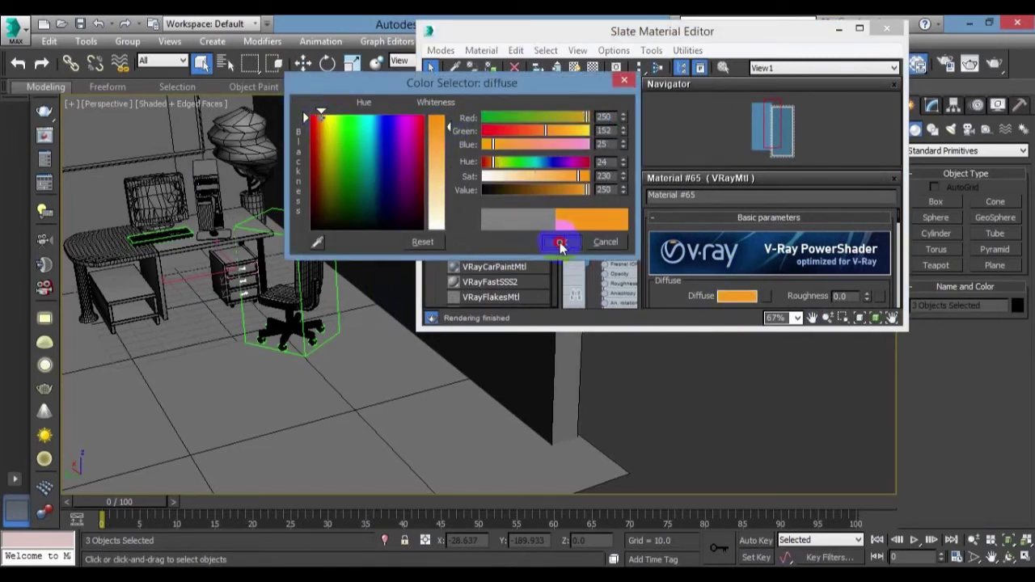
pyautogui.click(561, 242)
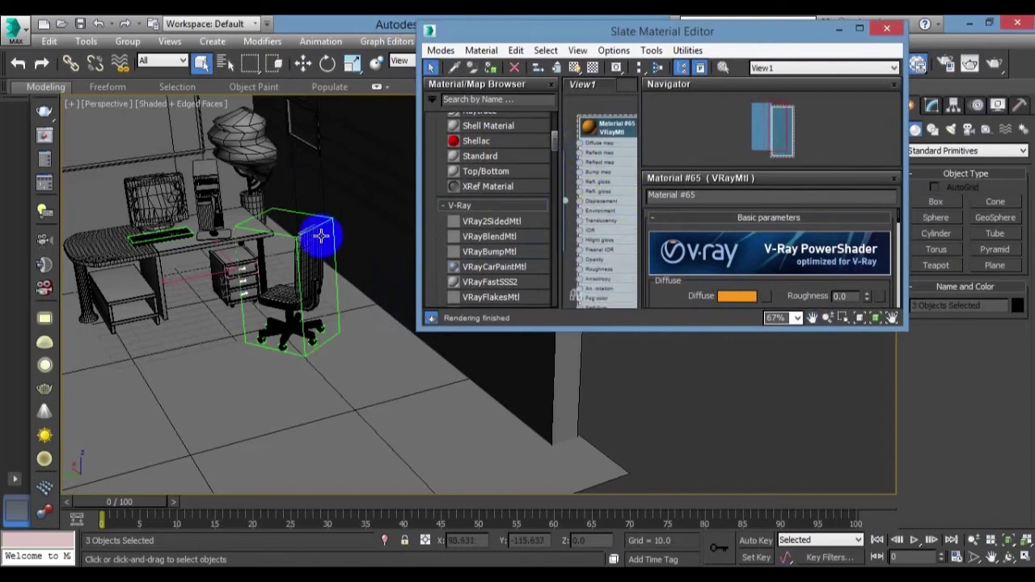
pyautogui.click(91, 255)
pyautogui.rightClick(599, 170)
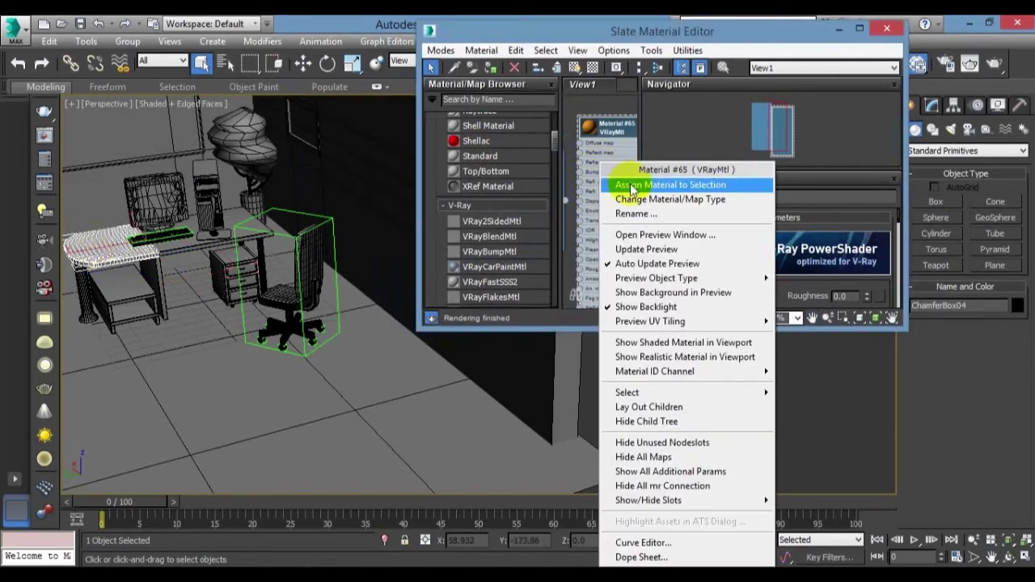
pyautogui.click(638, 184)
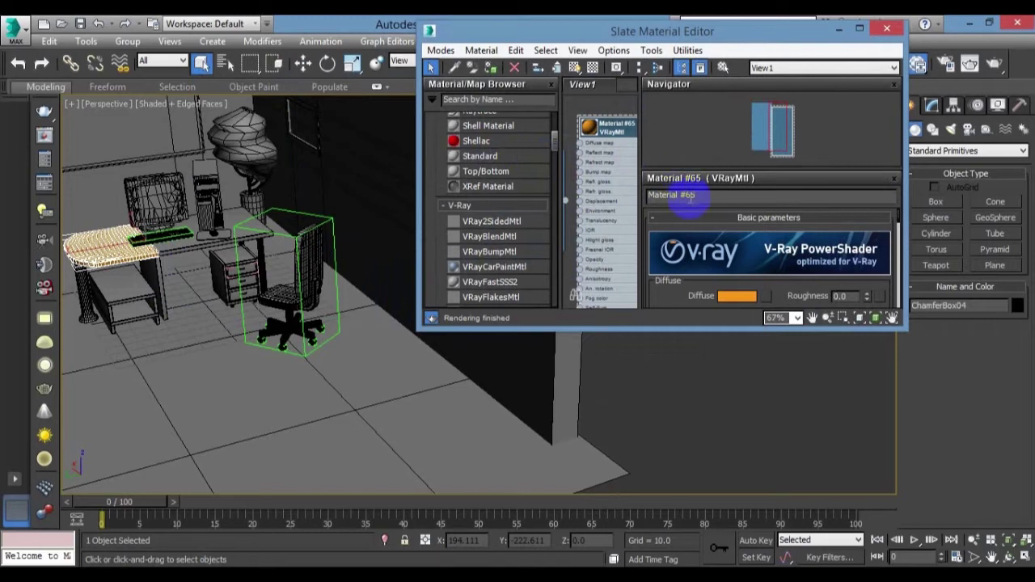
# Set Material #65's reflection colour to grey with 0.5 reflection glossiness.
pyautogui.scroll(-3, 777, 281)
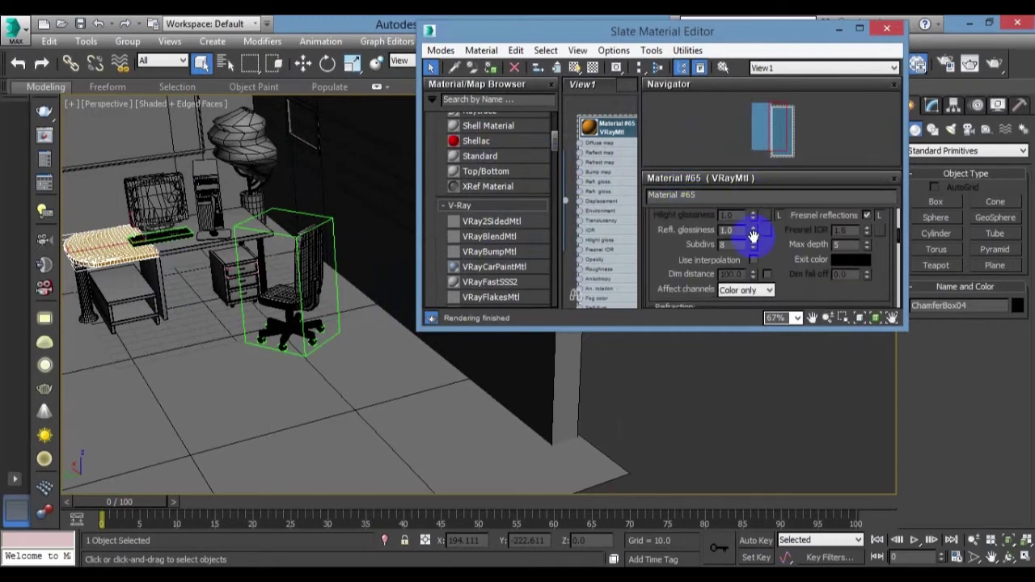
pyautogui.scroll(2, 744, 253)
pyautogui.click(738, 254)
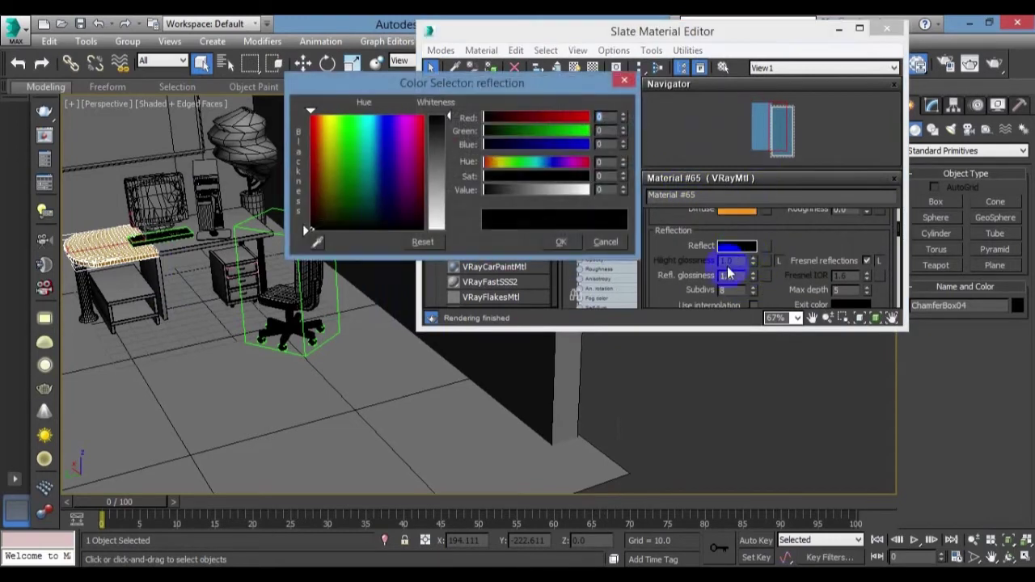
pyautogui.moveTo(436, 133); pyautogui.dragTo(441, 171)
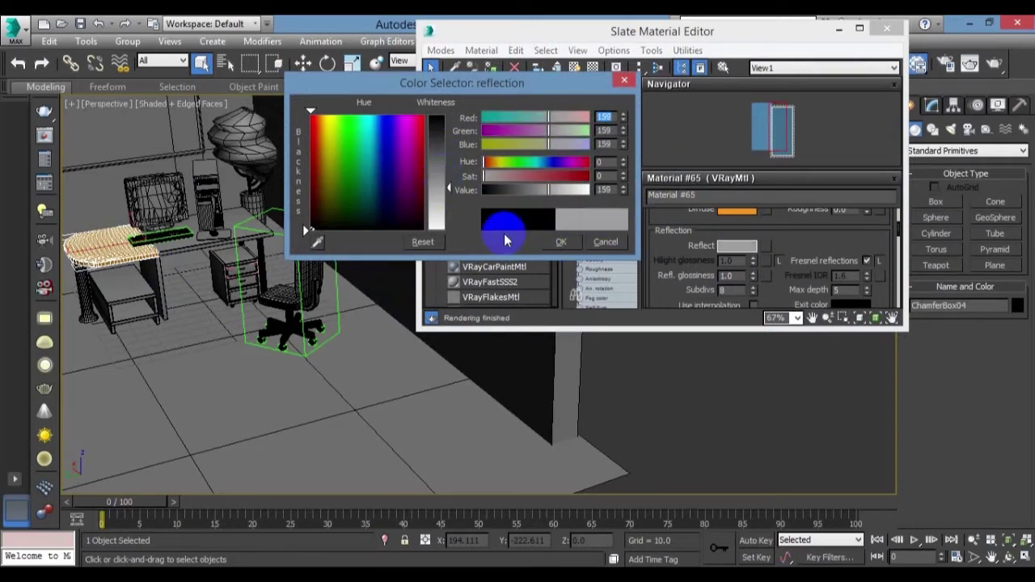
pyautogui.click(561, 242)
pyautogui.doubleClick(732, 276)
pyautogui.write('0.5')
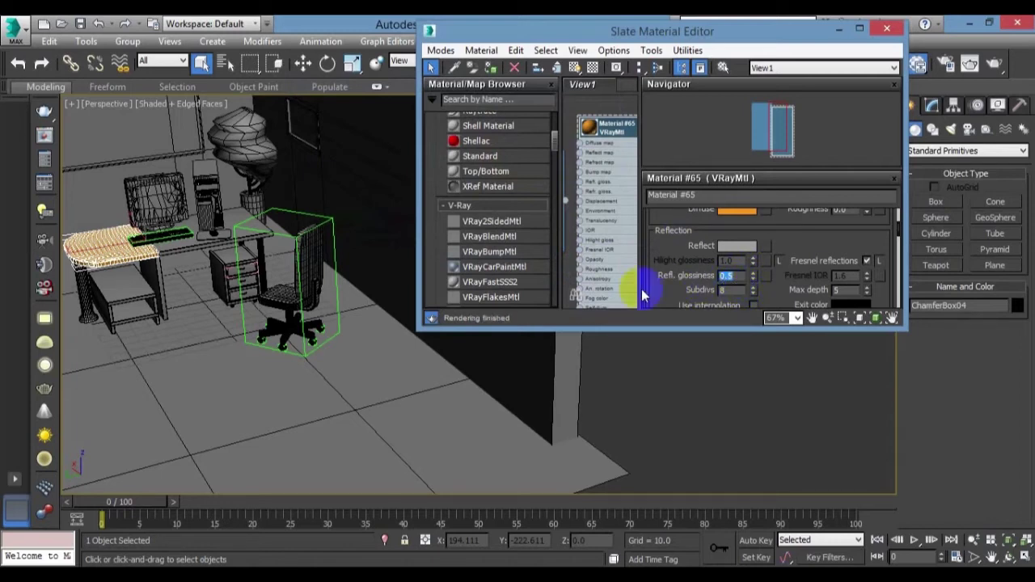
pyautogui.click(162, 291)
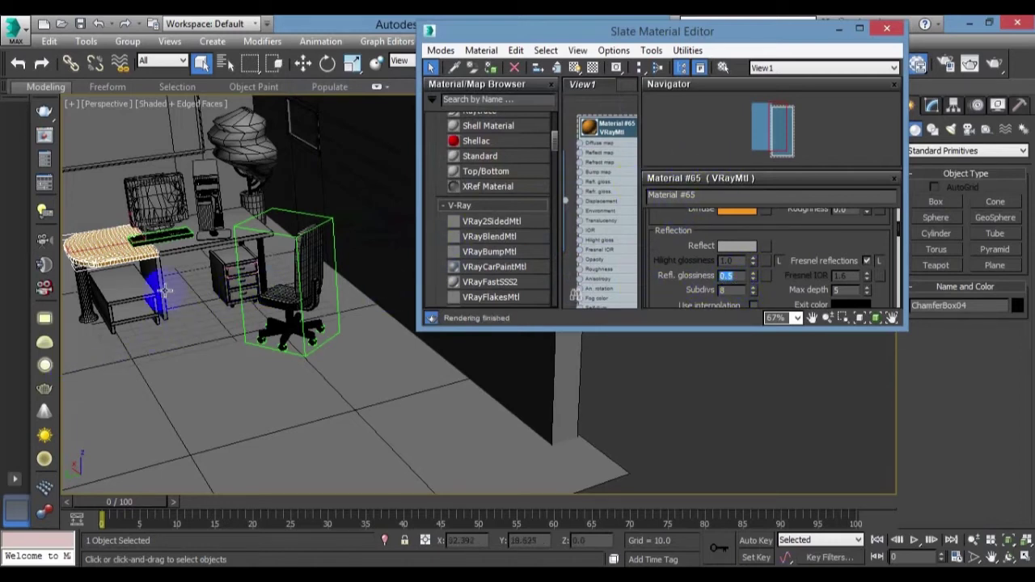
# Maximize the editor and add a new VRayMtl node, Material #66.
pyautogui.click(858, 27)
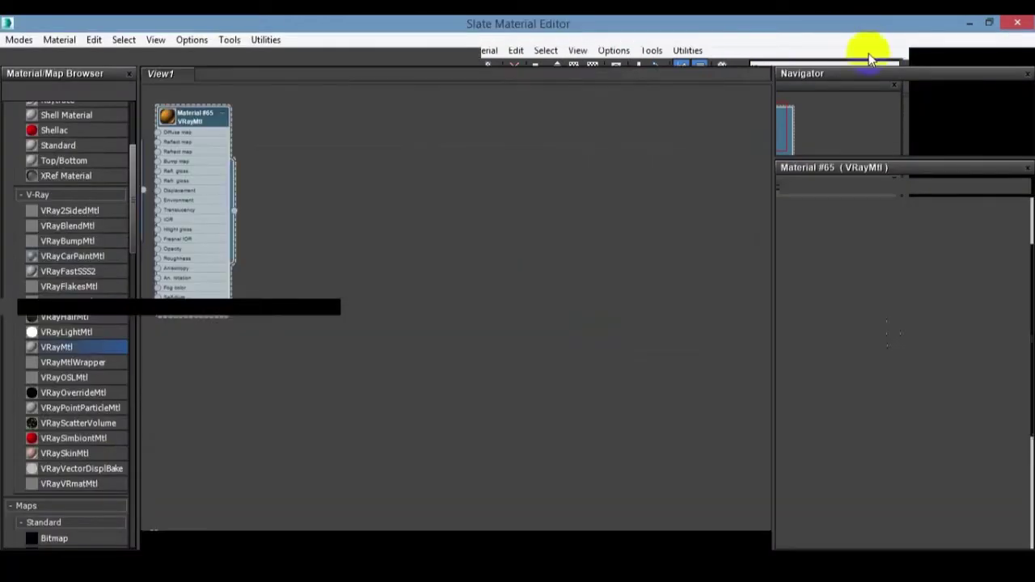
pyautogui.moveTo(236, 328); pyautogui.dragTo(455, 408, button='middle')
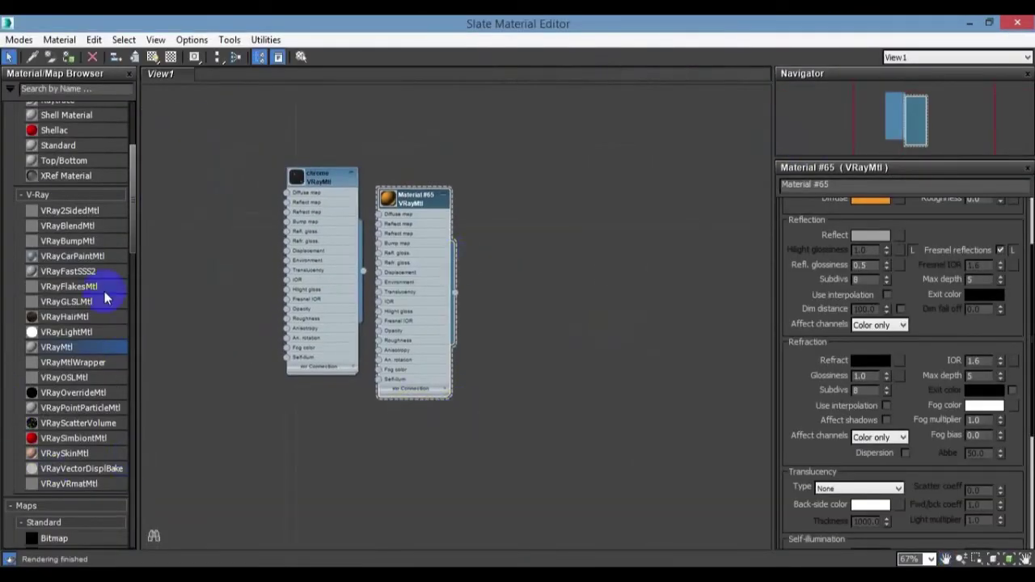
pyautogui.click(618, 203)
pyautogui.moveTo(605, 277); pyautogui.dragTo(606, 244)
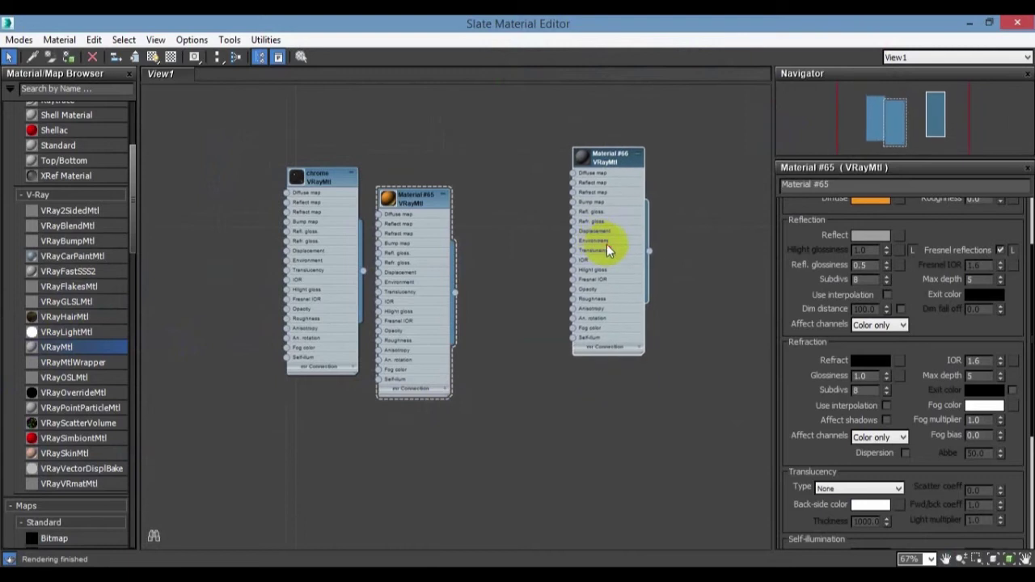
pyautogui.scroll(1, 592, 194)
pyautogui.scroll(3, 594, 186)
# Wire a Bitmap loading pexels-photo-257360 from the v ray tutorial folder into Material #66's Diffuse.
pyautogui.moveTo(561, 167); pyautogui.dragTo(457, 275)
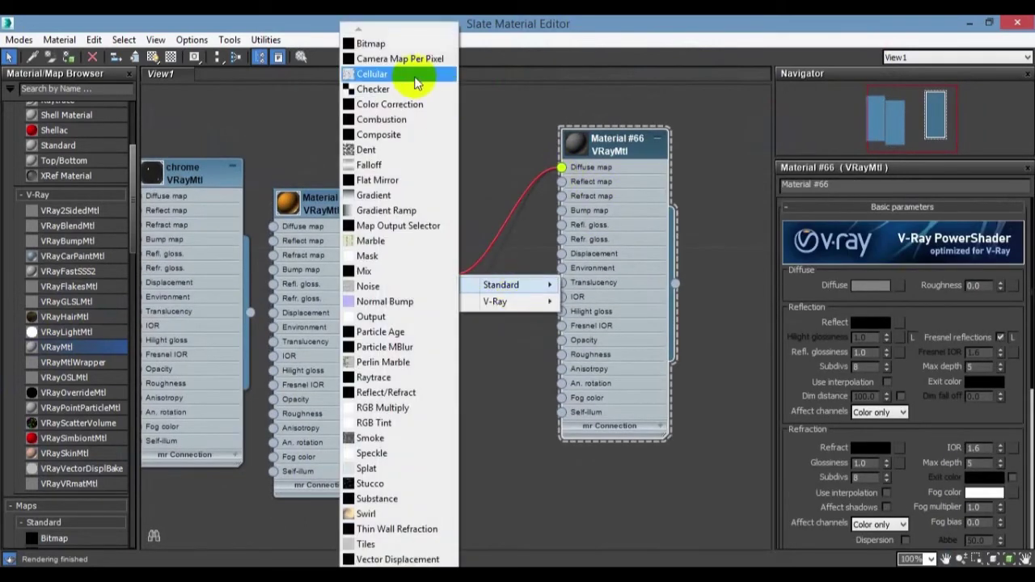
pyautogui.click(424, 40)
pyautogui.click(68, 171)
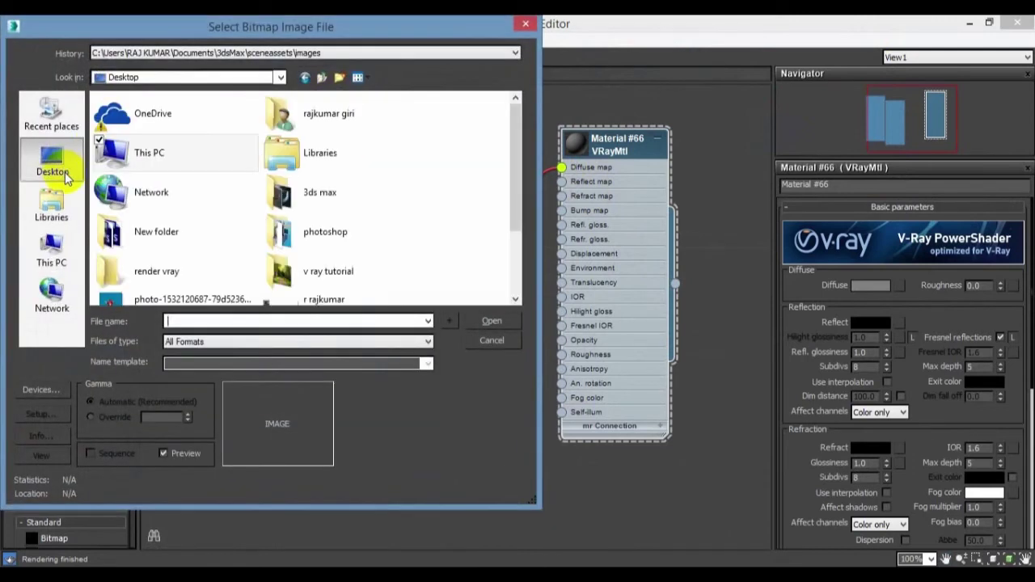
pyautogui.doubleClick(312, 272)
pyautogui.click(171, 170)
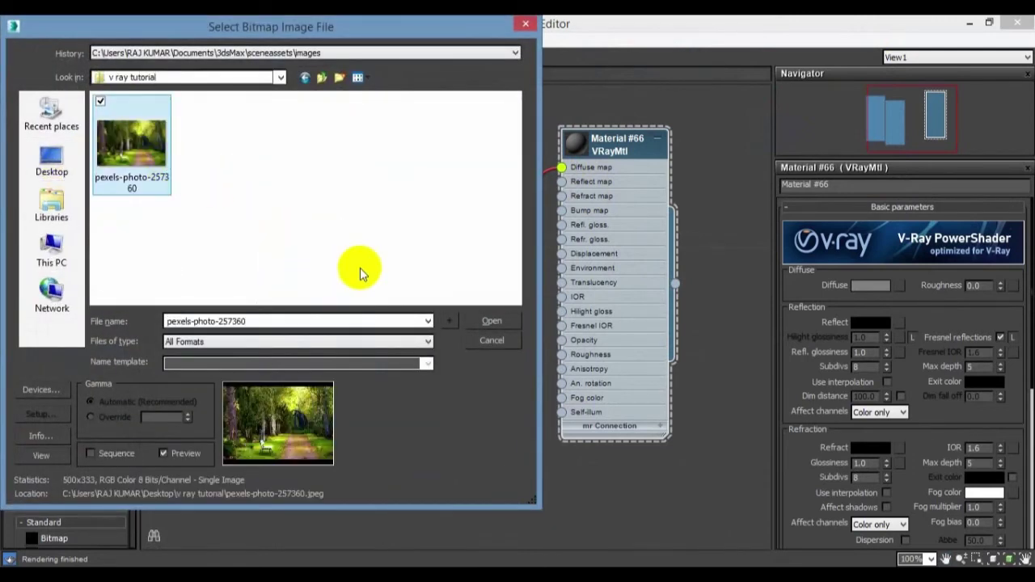
pyautogui.click(492, 321)
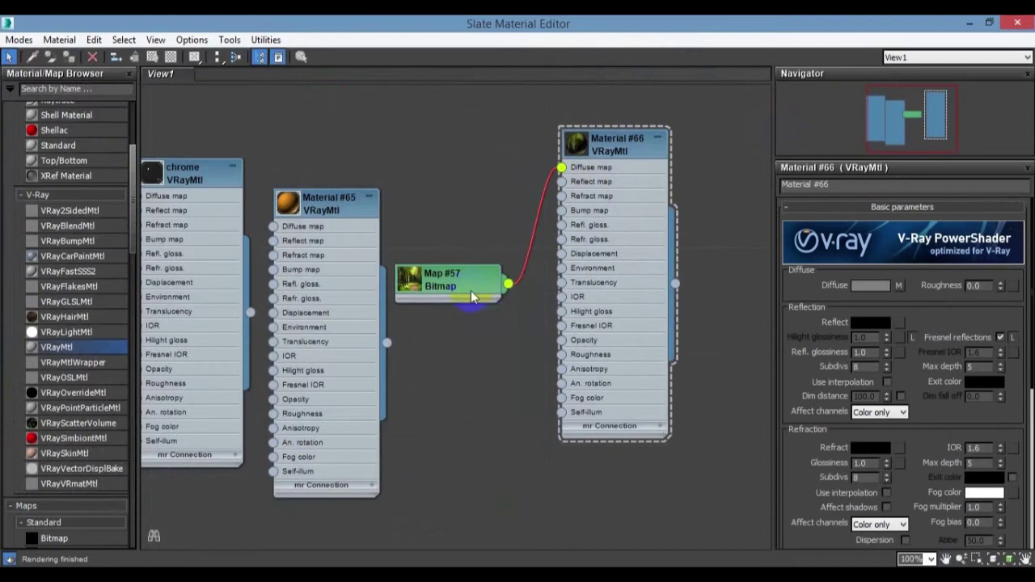
pyautogui.doubleClick(436, 287)
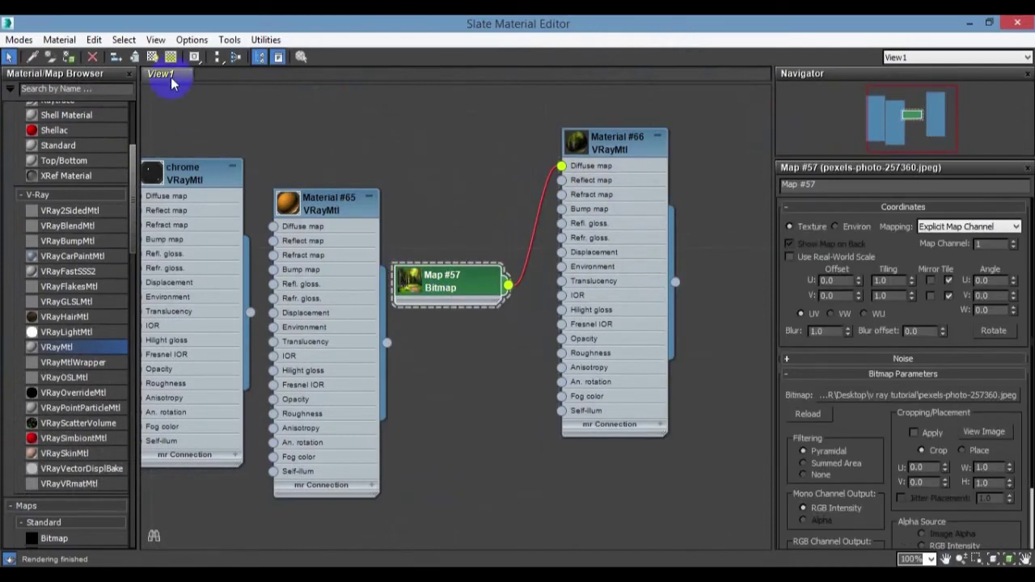
# Select the window panel Box11 and convert it to Editable Poly.
pyautogui.moveTo(324, 23); pyautogui.dragTo(629, 94)
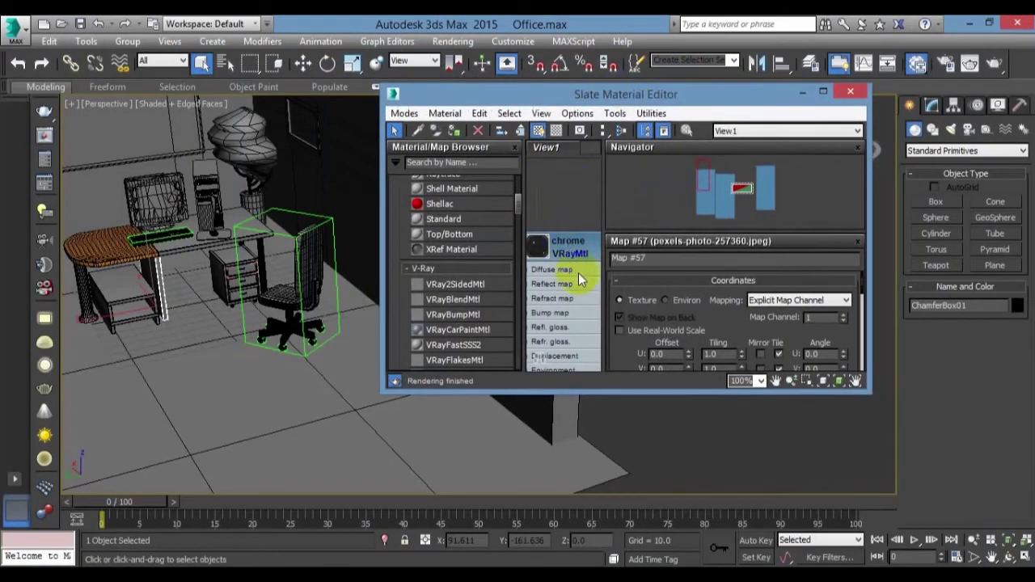
pyautogui.scroll(-3, 172, 194)
pyautogui.scroll(-2, 173, 194)
pyautogui.click(172, 270)
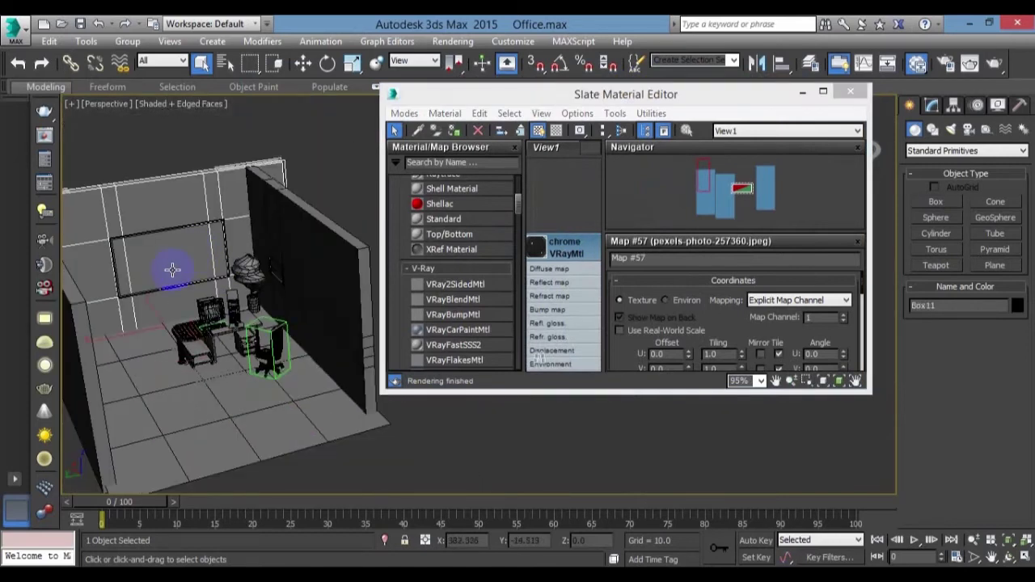
pyautogui.scroll(4, 171, 270)
pyautogui.press('m')
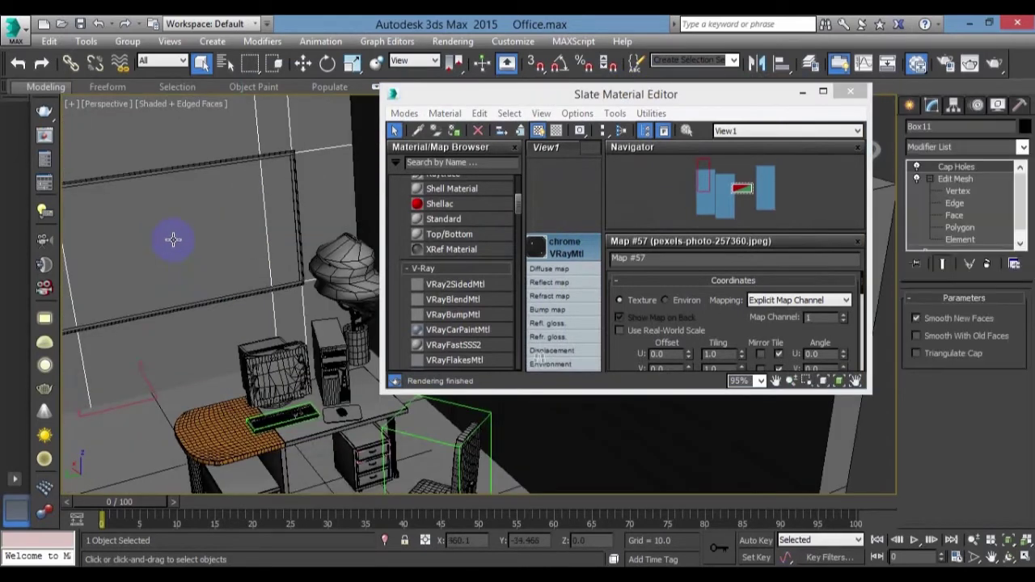
pyautogui.scroll(-4, 173, 239)
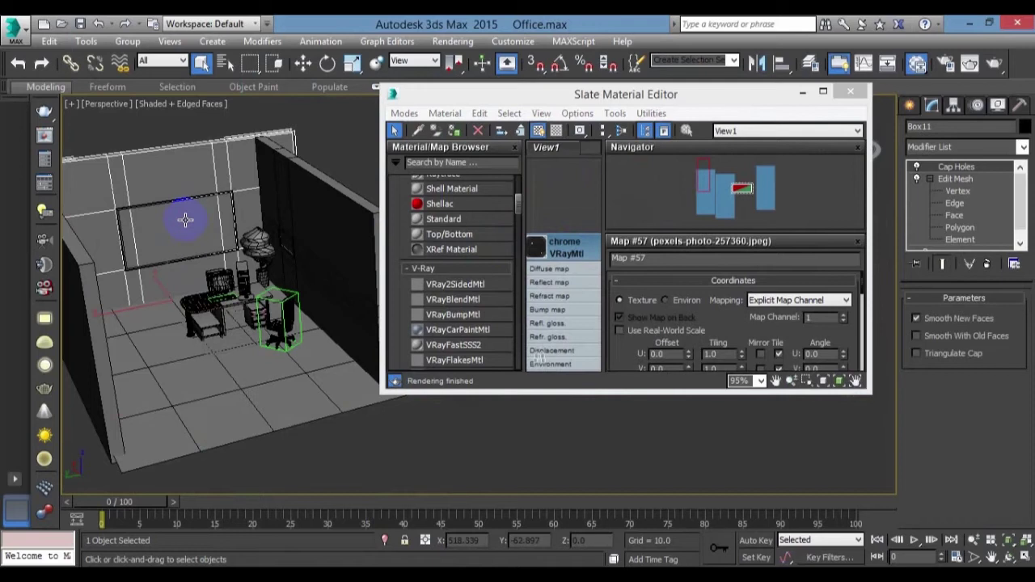
pyautogui.rightClick(189, 236)
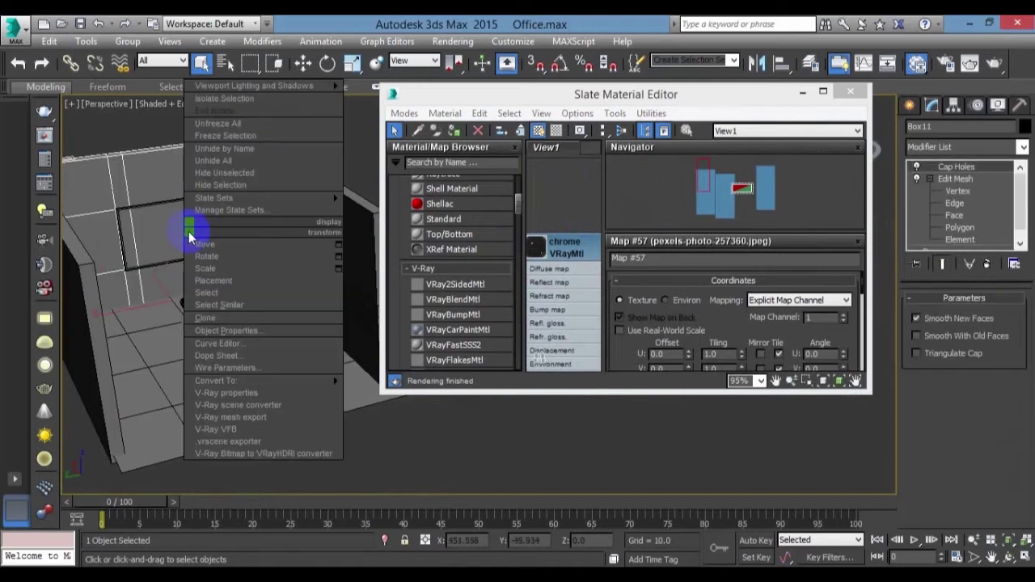
pyautogui.click(418, 388)
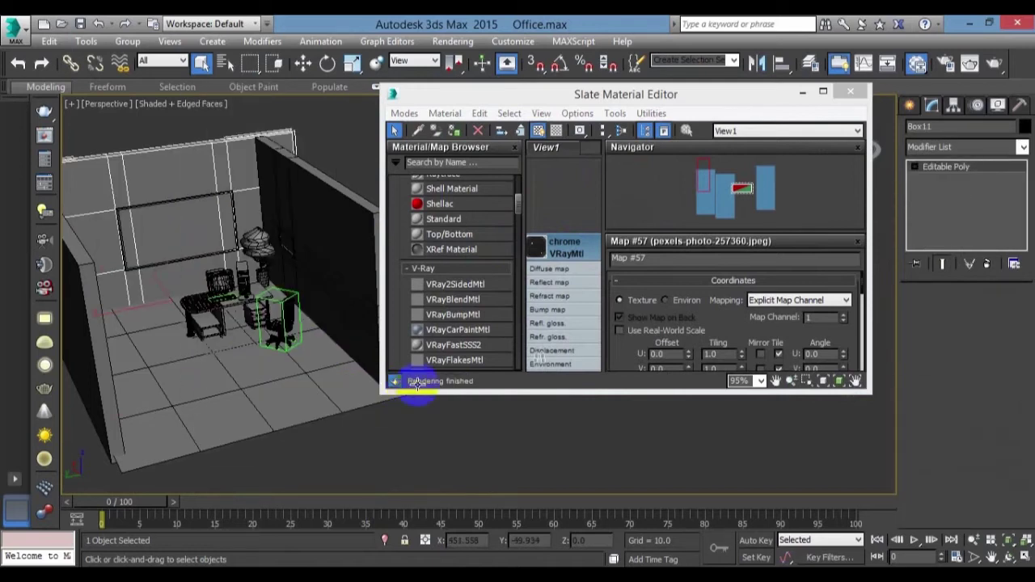
# Select the panel's inner polygon and assign Material #66 to it.
pyautogui.moveTo(565, 307)
pyautogui.mouseDown(button='middle')
pyautogui.moveTo(489, 251)
pyautogui.moveTo(507, 320)
pyautogui.mouseUp(button='middle')
pyautogui.scroll(-2, 536, 316)
pyautogui.scroll(-1, 549, 265)
pyautogui.click(162, 218)
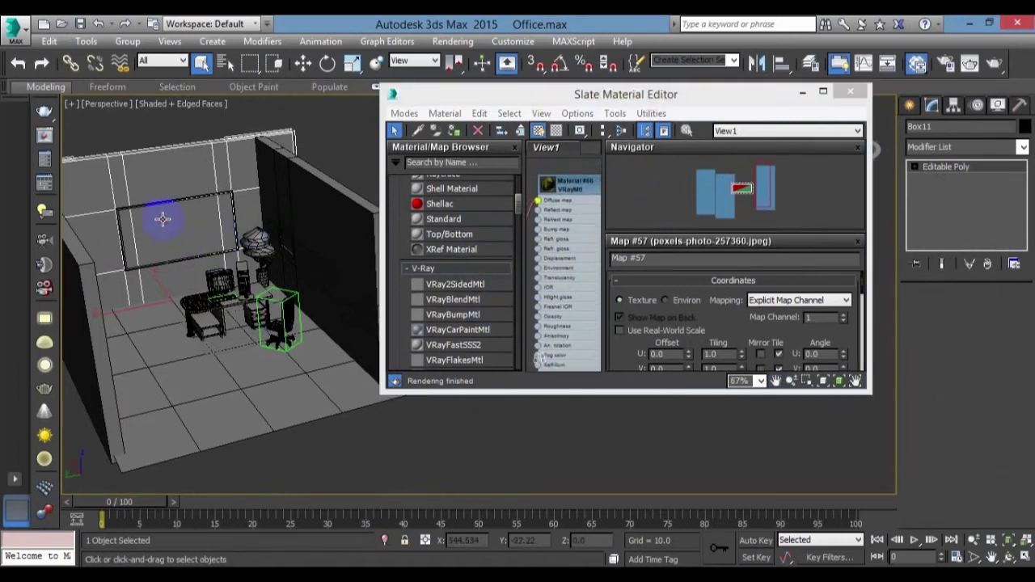
pyautogui.press('4')
pyautogui.click(155, 213)
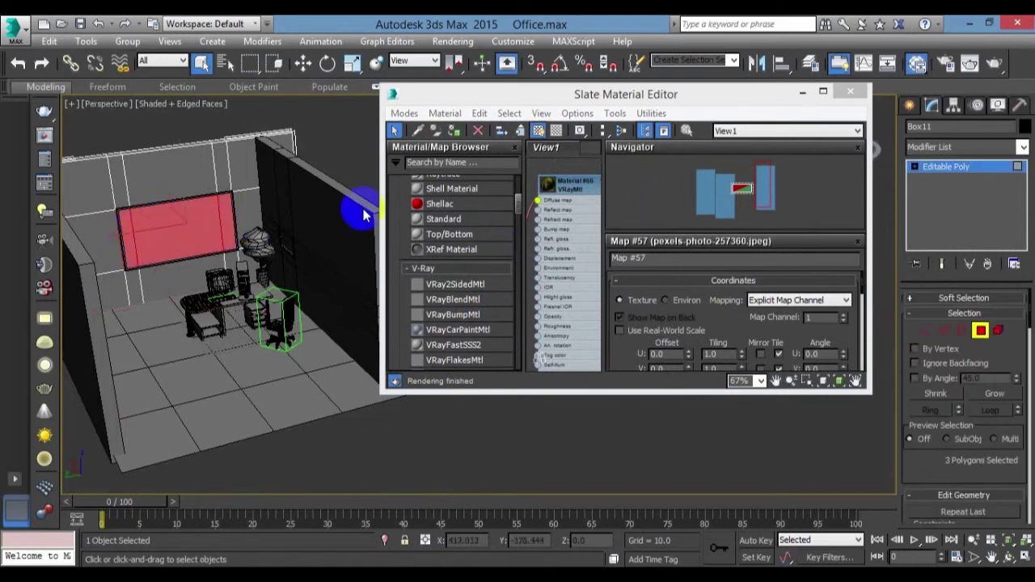
pyautogui.rightClick(571, 182)
pyautogui.click(623, 185)
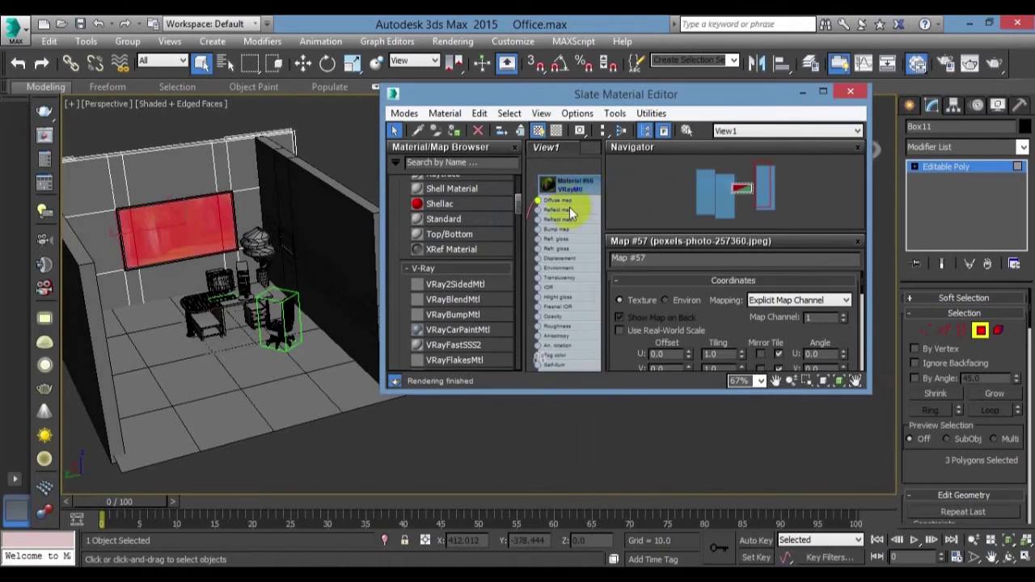
pyautogui.click(850, 91)
# Add a UVW Map modifier with Box mapping to Box11 so the forest picture shows.
pyautogui.click(956, 146)
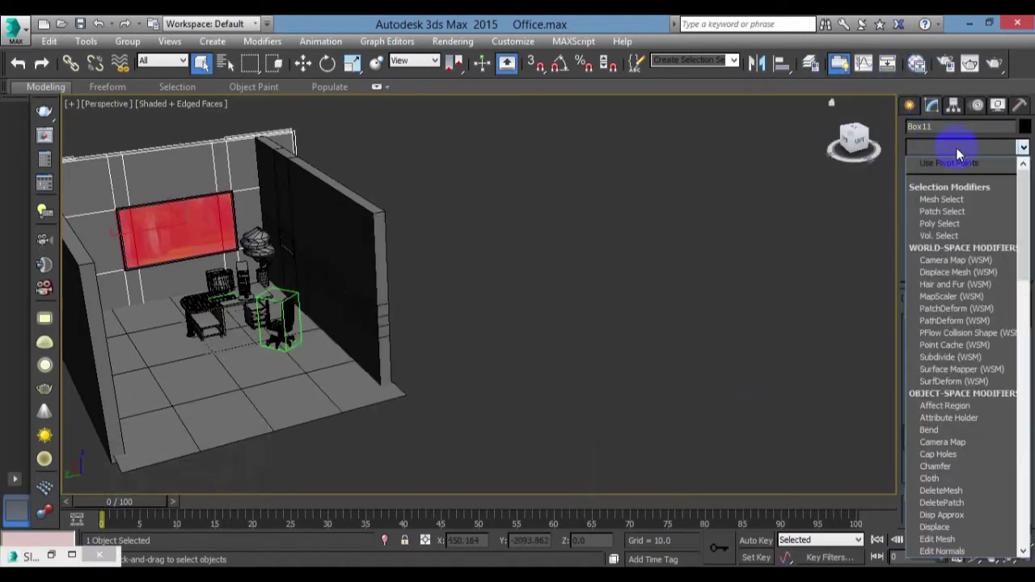
pyautogui.press('u')
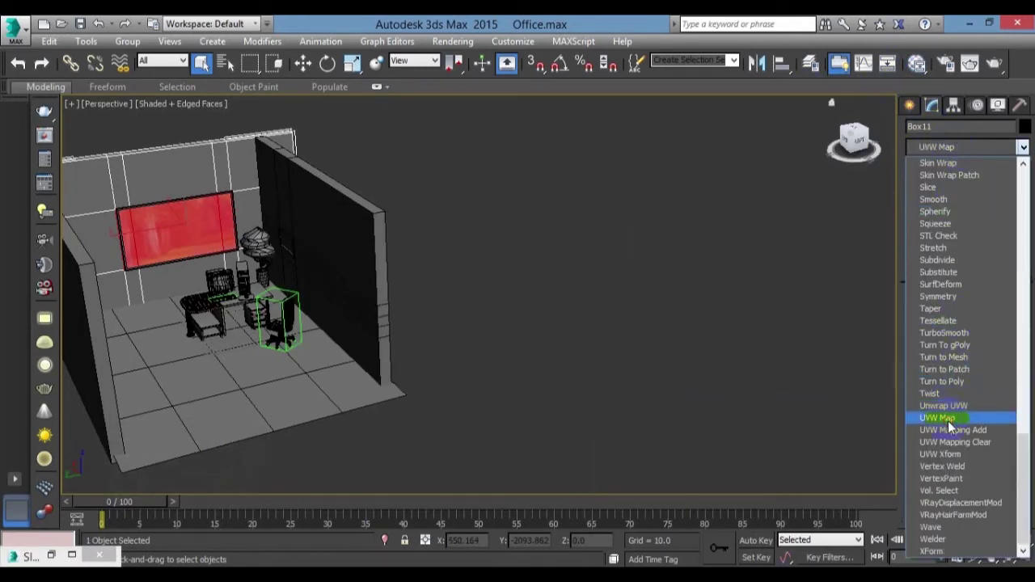
pyautogui.click(948, 419)
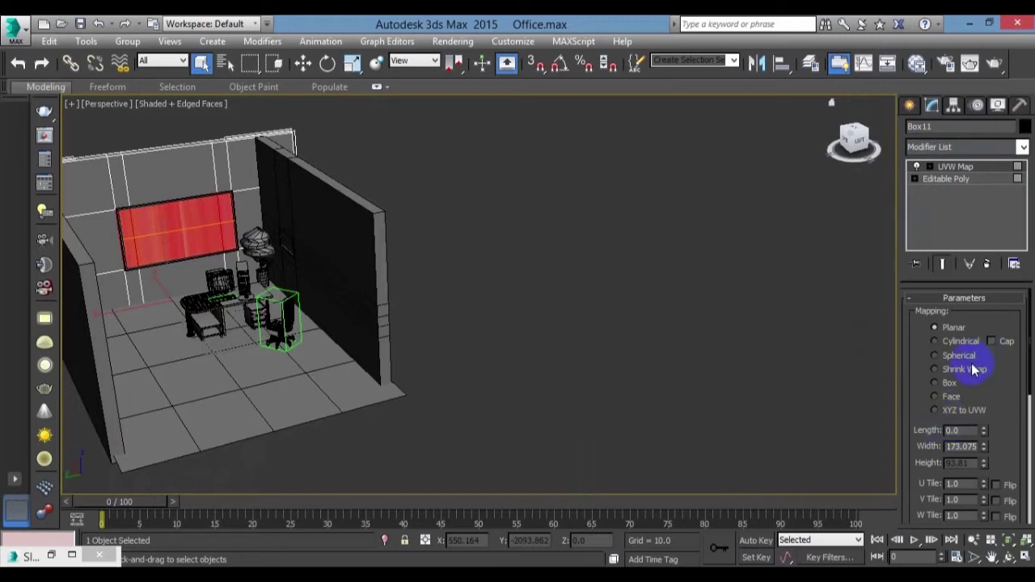
pyautogui.click(935, 384)
pyautogui.click(420, 231)
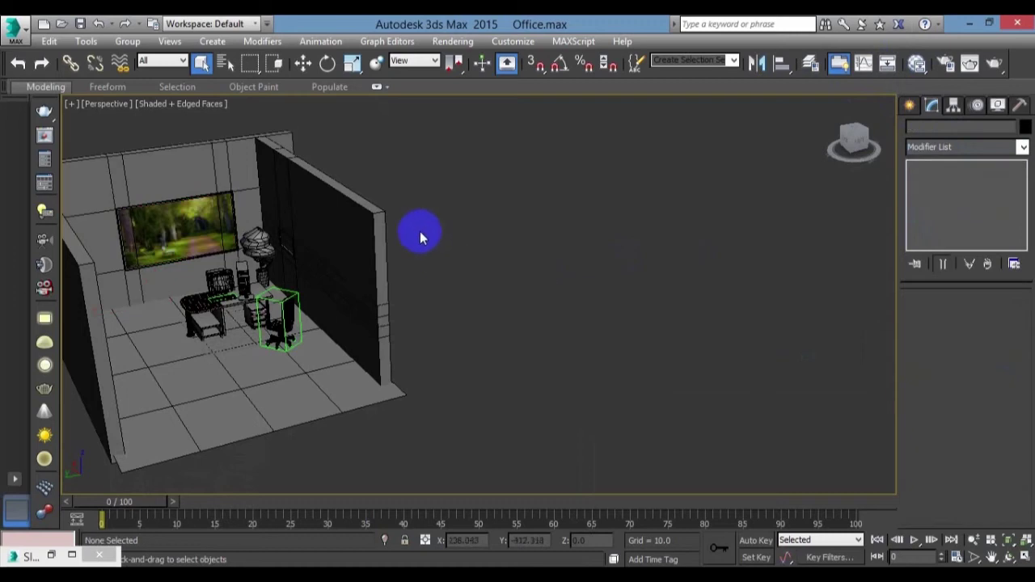
pyautogui.scroll(3, 503, 267)
pyautogui.scroll(5, 435, 186)
pyautogui.hotkey('ctrl', 'z')
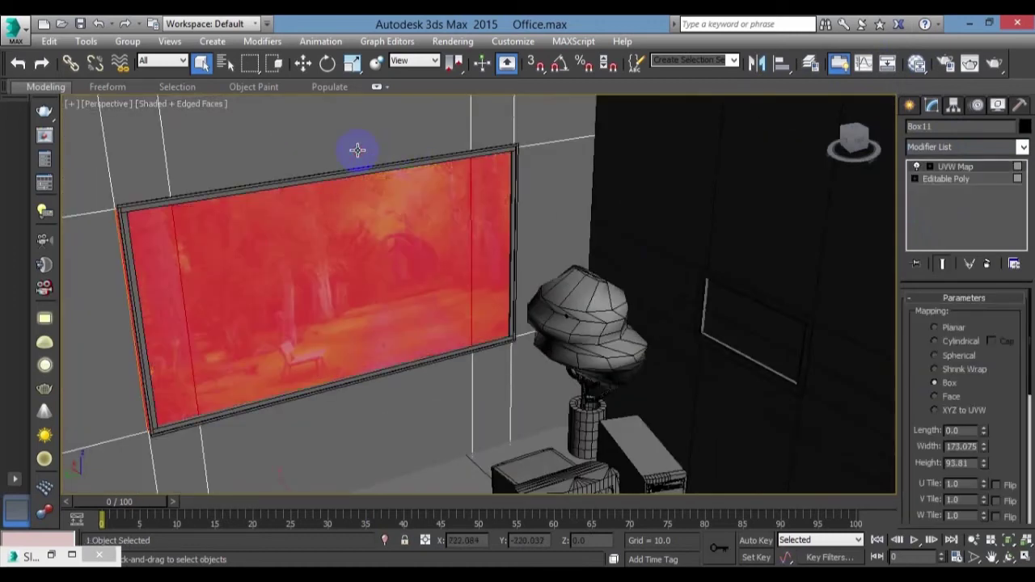
pyautogui.scroll(-10, 358, 148)
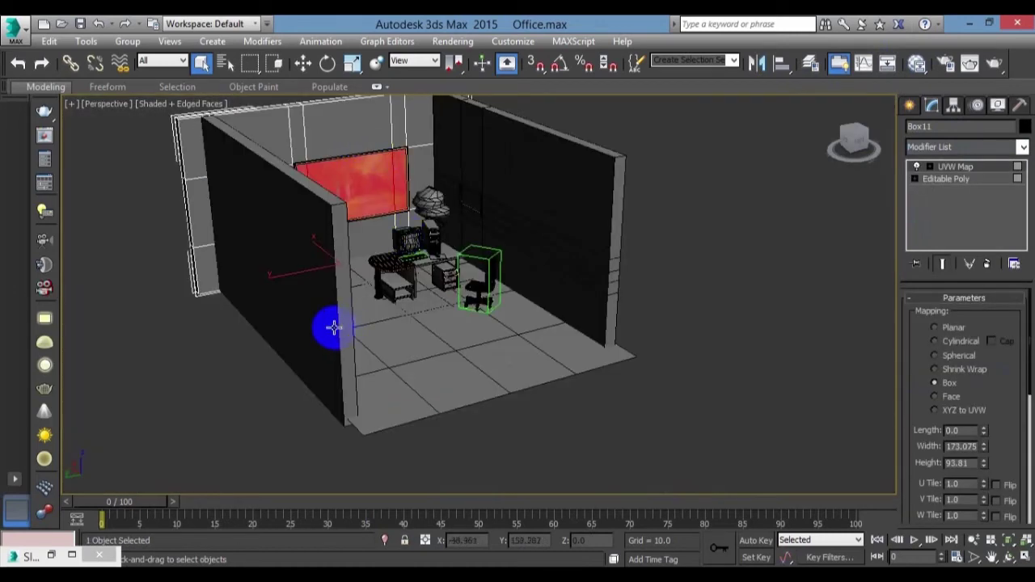
# Orbit around the wall corner, frame the picture, then zoom out to the whole cubicle.
pyautogui.moveTo(580, 382)
pyautogui.keyDown('alt'); pyautogui.mouseDown(button='middle')
pyautogui.moveTo(681, 365)
pyautogui.moveTo(426, 411)
pyautogui.moveTo(603, 392)
pyautogui.moveTo(653, 398)
pyautogui.mouseUp(button='middle'); pyautogui.keyUp('alt')
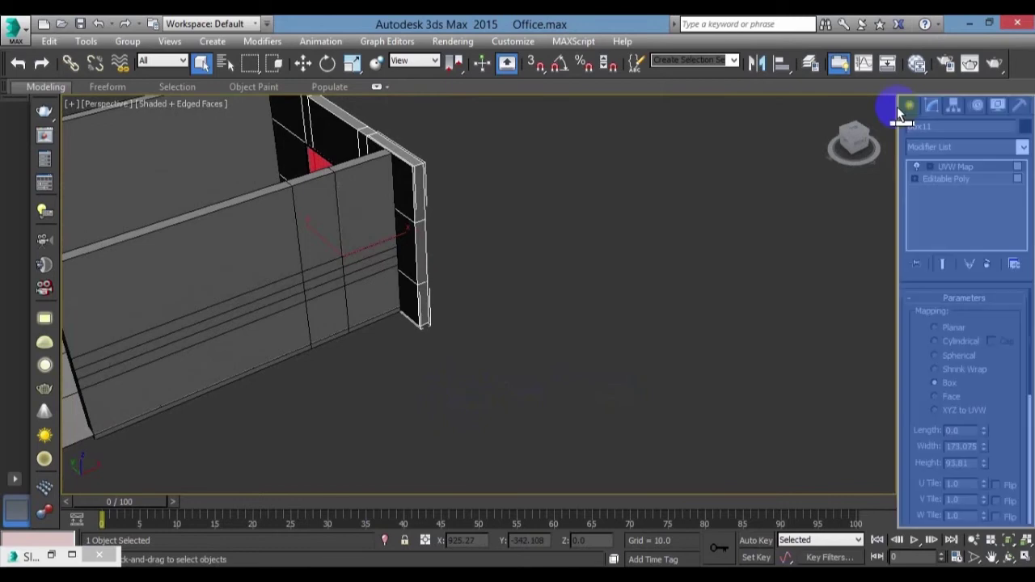
pyautogui.click(899, 105)
pyautogui.click(483, 413)
pyautogui.keyDown('alt'); pyautogui.moveTo(482, 413); pyautogui.dragTo(420, 324, button='middle'); pyautogui.keyUp('alt')
pyautogui.press('z')
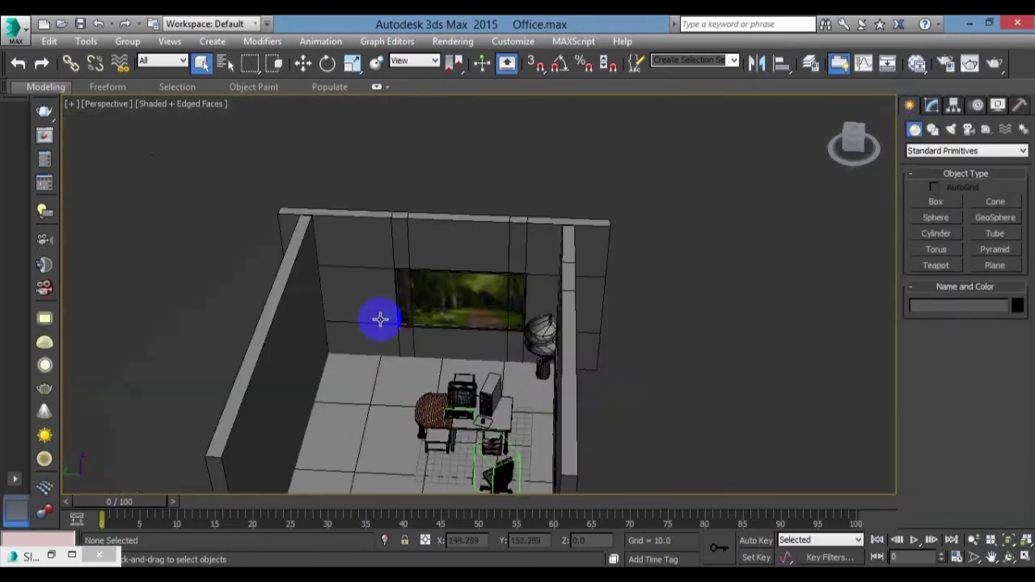
pyautogui.click(416, 295)
pyautogui.press('z')
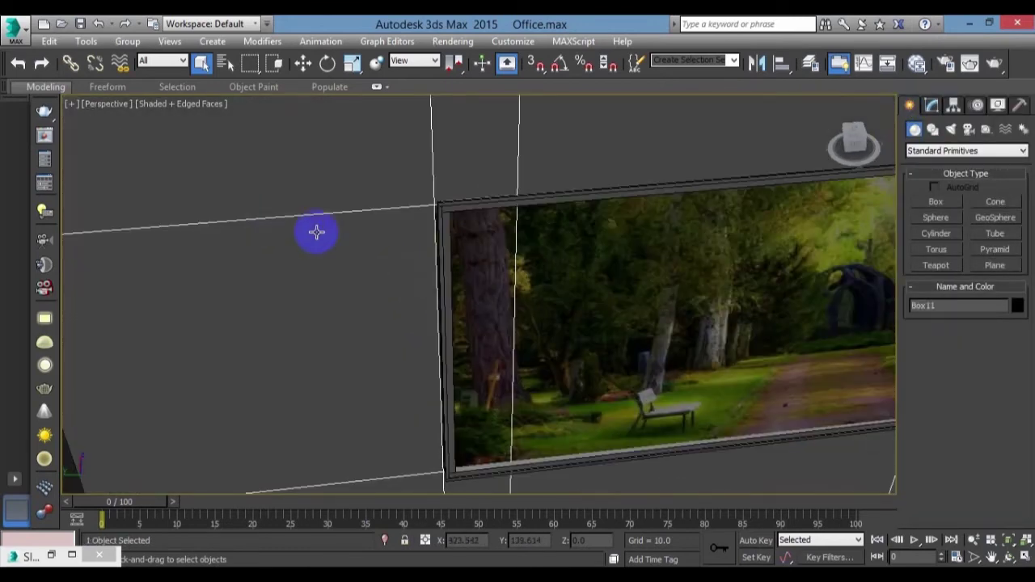
pyautogui.scroll(-5, 316, 232)
pyautogui.scroll(-2, 526, 318)
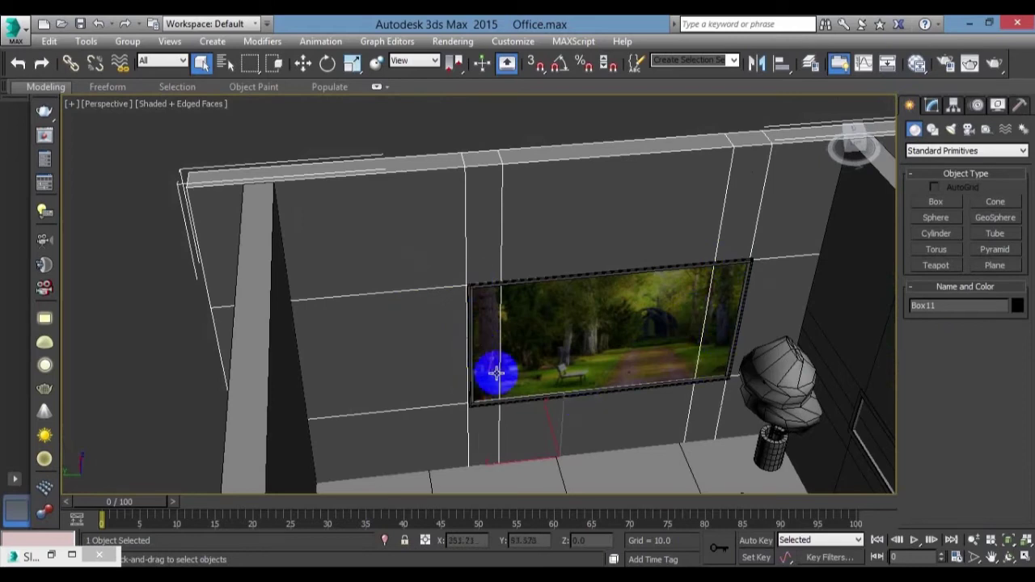
pyautogui.scroll(-4, 623, 319)
pyautogui.scroll(-2, 469, 270)
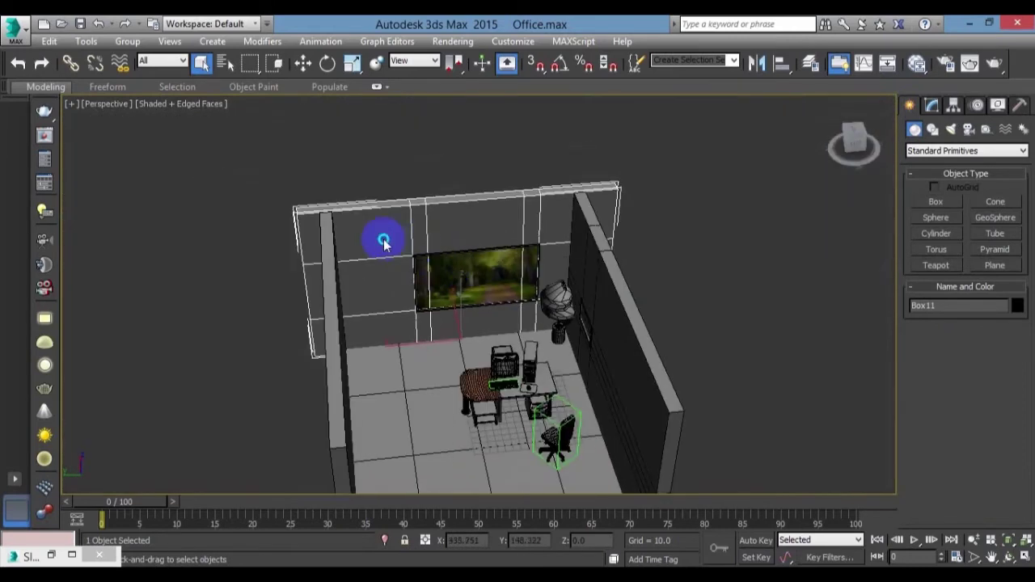
# Convert the picture wall to an editable poly in Polygon mode and isolate it.
pyautogui.rightClick(384, 241)
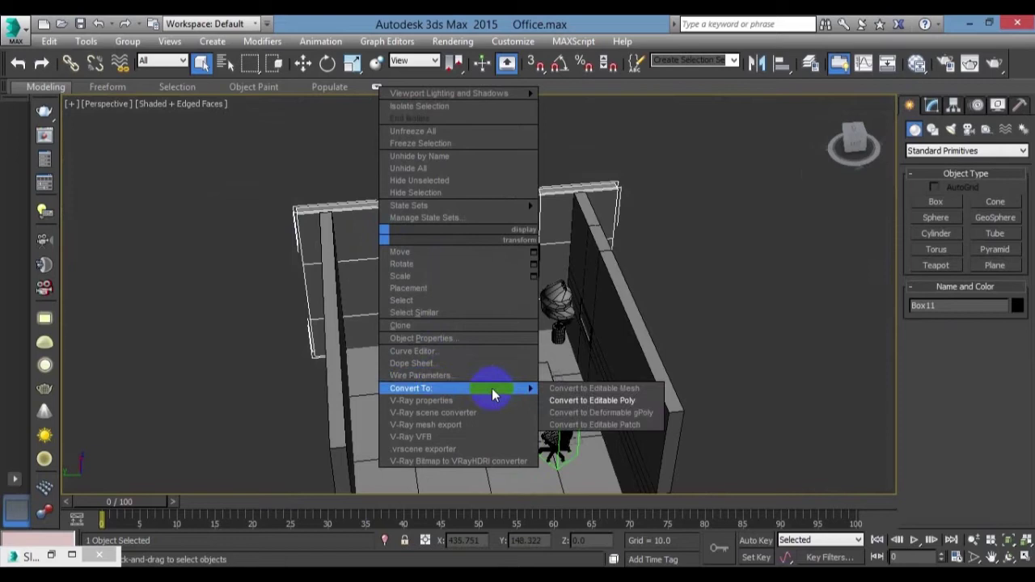
pyautogui.click(598, 400)
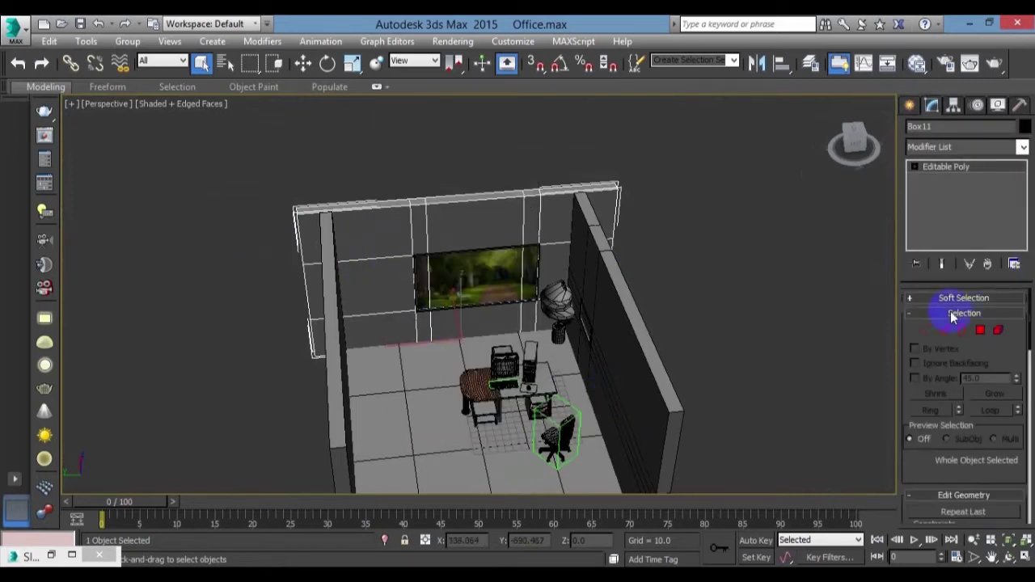
pyautogui.click(980, 329)
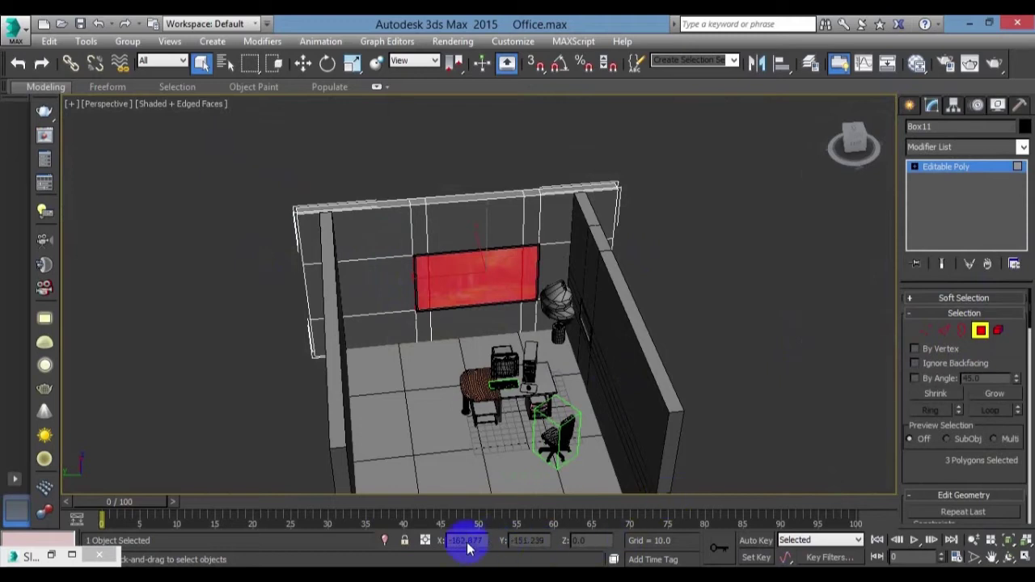
pyautogui.click(386, 540)
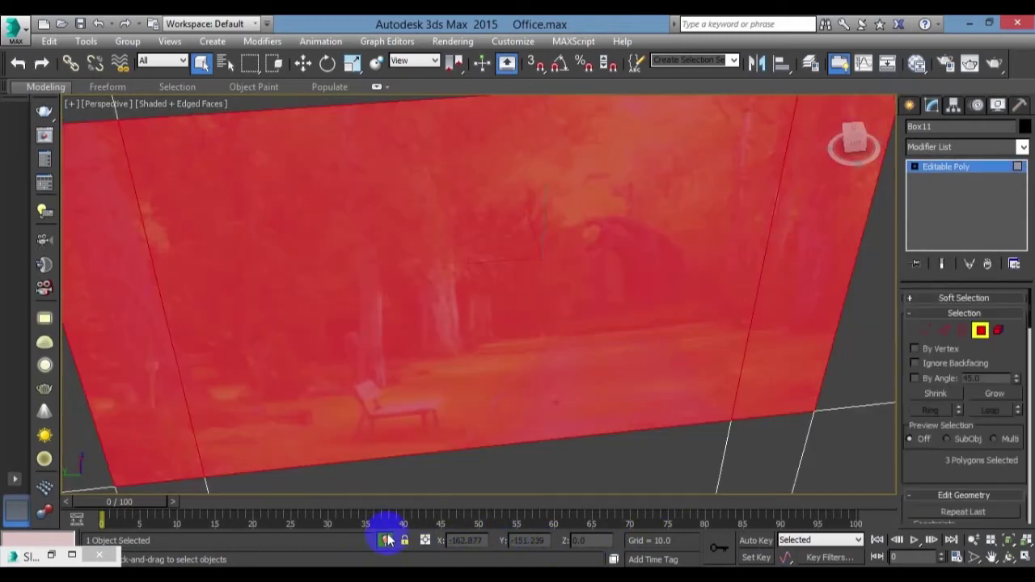
# Select the wall's front faces except the picture and its side strips, and open the material editor.
pyautogui.scroll(-3, 418, 374)
pyautogui.scroll(-3, 424, 364)
pyautogui.moveTo(208, 214); pyautogui.dragTo(662, 485)
pyautogui.scroll(5, 420, 400)
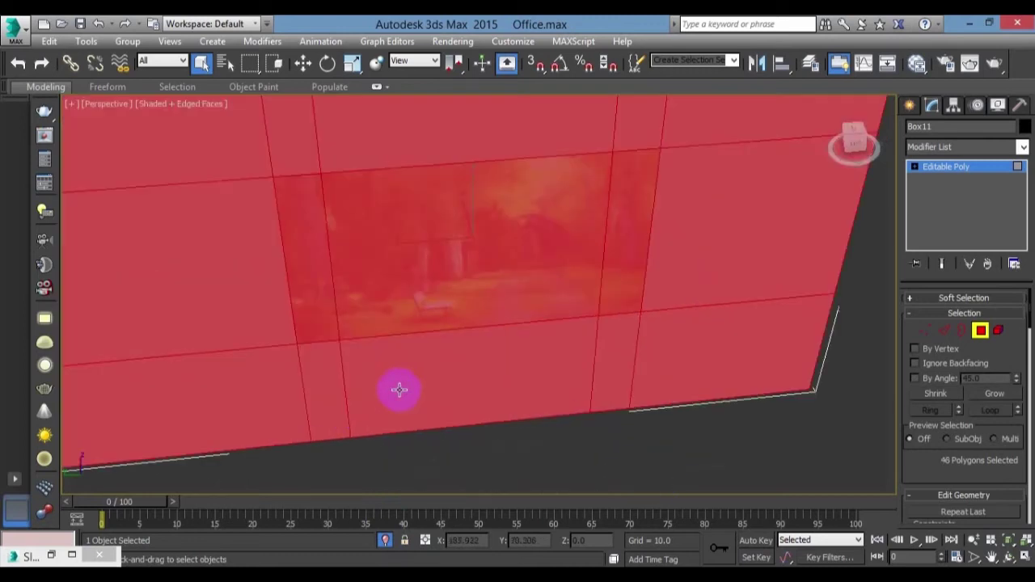
pyautogui.keyDown('alt'); pyautogui.click(314, 300); pyautogui.keyUp('alt')
pyautogui.keyDown('alt'); pyautogui.click(393, 286); pyautogui.keyUp('alt')
pyautogui.keyDown('alt'); pyautogui.click(623, 287); pyautogui.keyUp('alt')
pyautogui.scroll(-5, 566, 315)
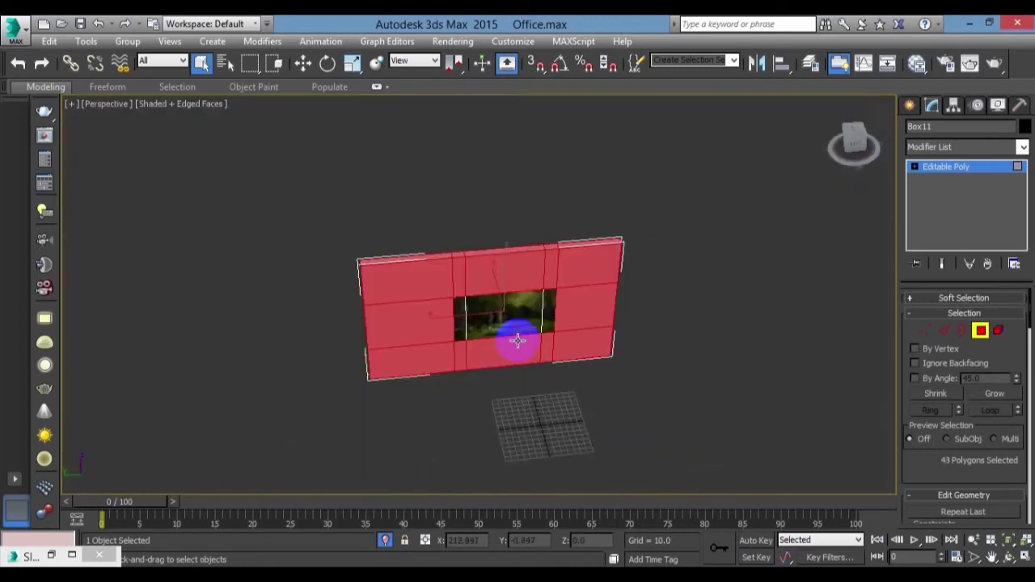
pyautogui.scroll(-2, 517, 344)
pyautogui.keyDown('alt'); pyautogui.moveTo(526, 353); pyautogui.dragTo(555, 362, button='middle'); pyautogui.keyUp('alt')
pyautogui.press('m')
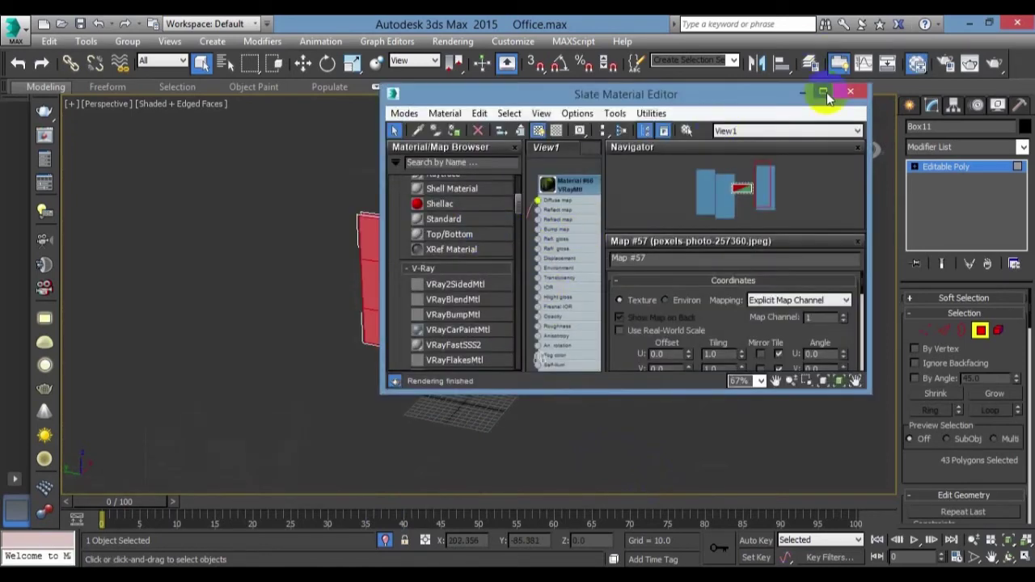
# Create a new VRayMtl, Material #78, with a peach diffuse colour (228,145,99).
pyautogui.click(826, 97)
pyautogui.moveTo(57, 353)
pyautogui.mouseDown()
pyautogui.moveTo(416, 268)
pyautogui.moveTo(313, 186)
pyautogui.mouseUp()
pyautogui.doubleClick(313, 186)
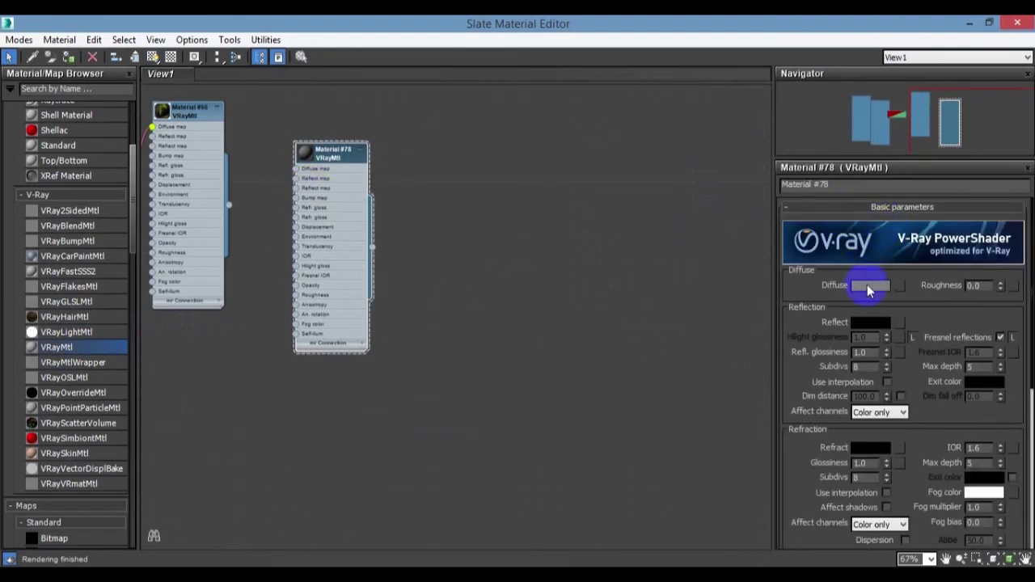
pyautogui.click(867, 284)
pyautogui.moveTo(330, 150); pyautogui.dragTo(317, 141)
pyautogui.click(439, 176)
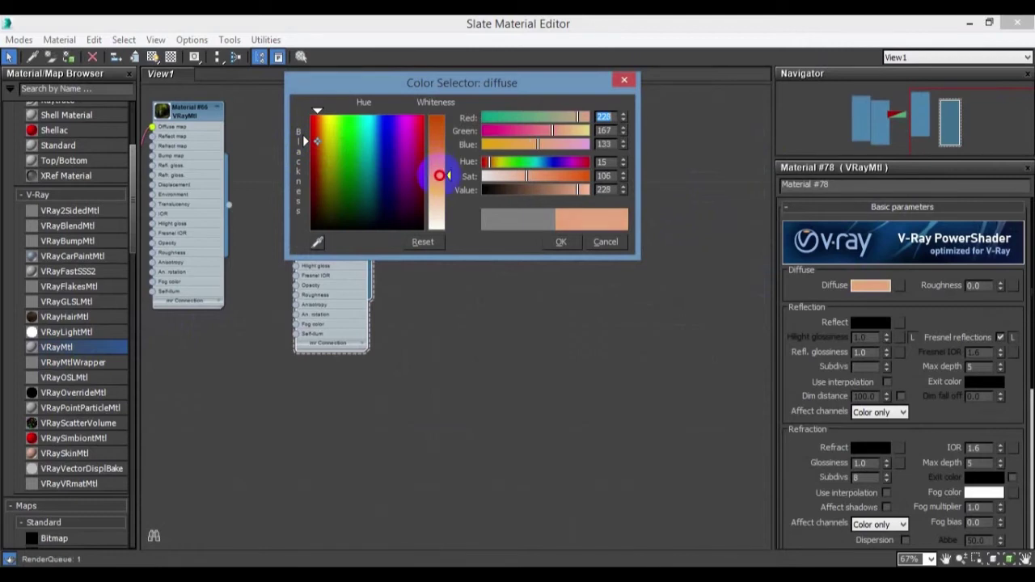
pyautogui.moveTo(440, 175); pyautogui.dragTo(440, 161)
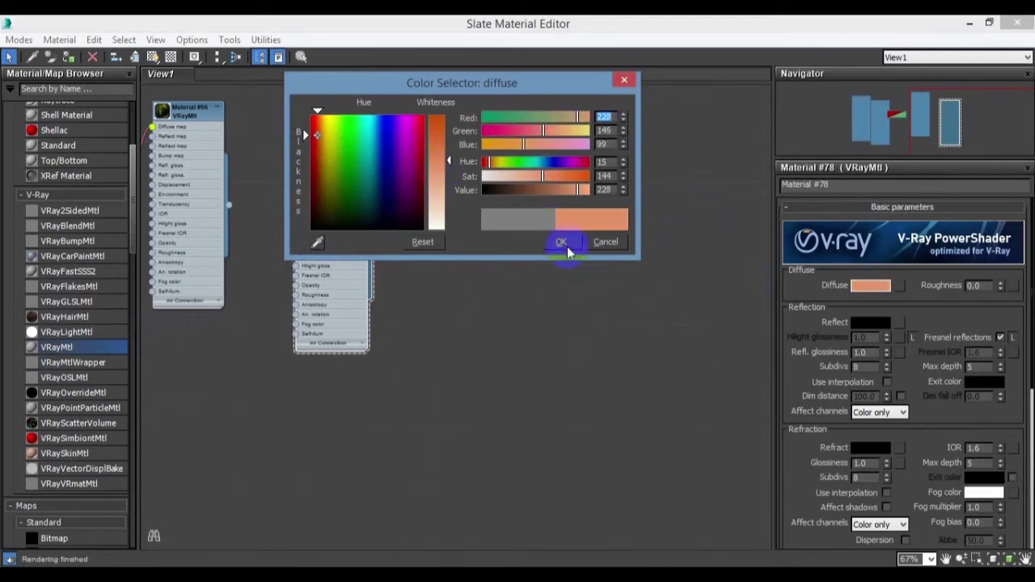
pyautogui.click(567, 247)
# Assign Material #78 to the selected wall faces and end isolation to show the whole office.
pyautogui.doubleClick(855, 23)
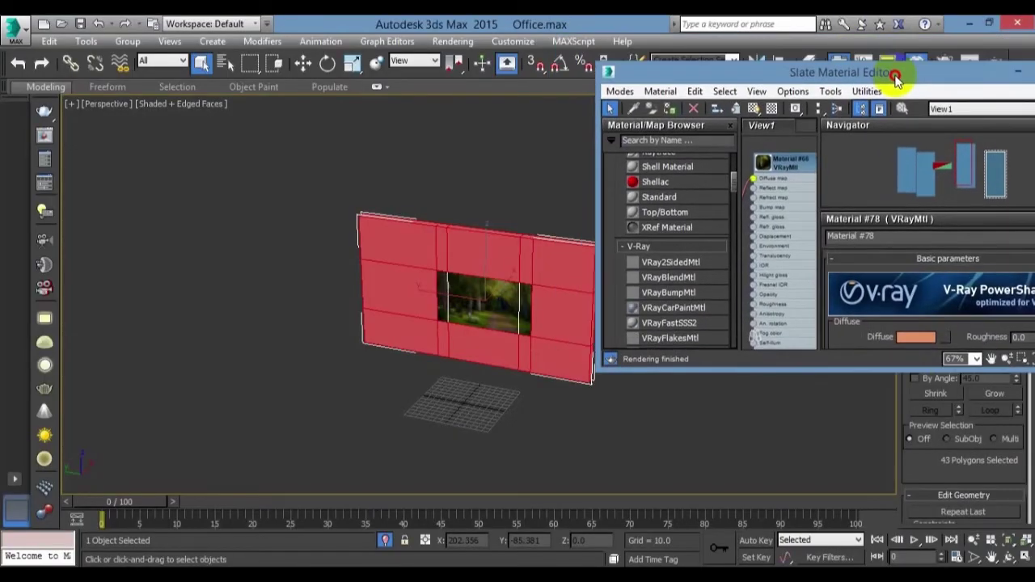
pyautogui.rightClick(772, 208)
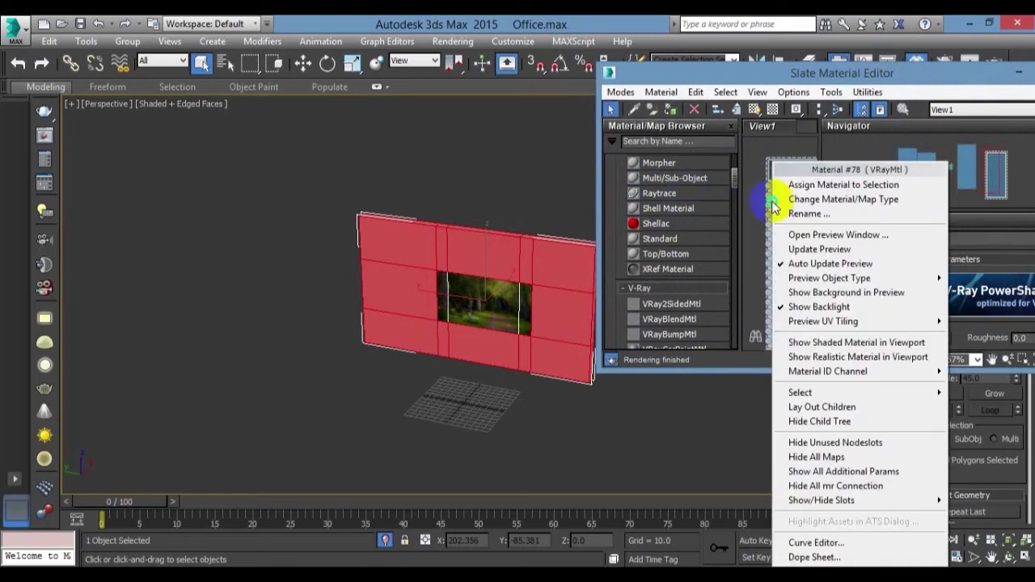
pyautogui.click(804, 184)
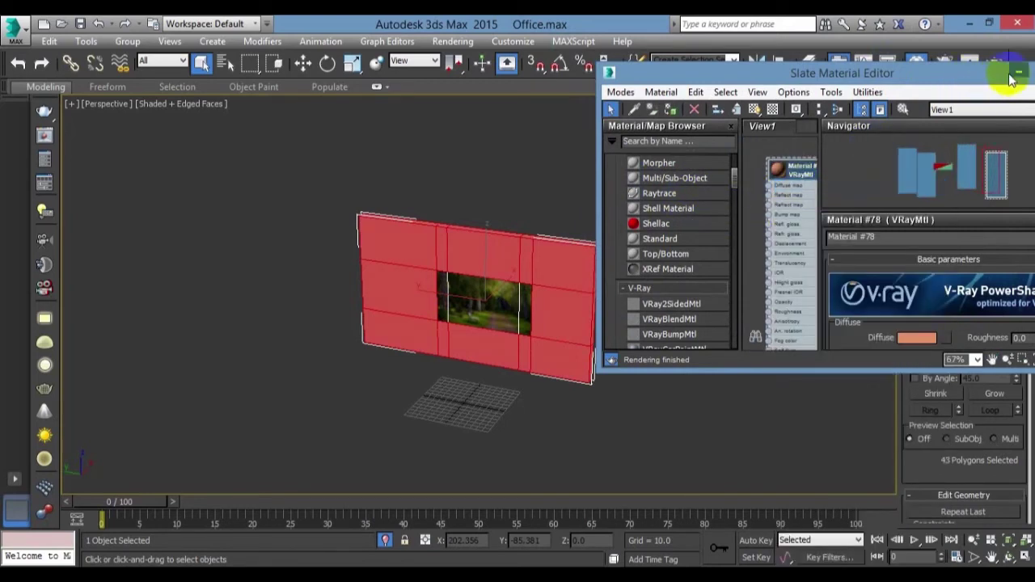
pyautogui.click(1015, 73)
pyautogui.click(627, 245)
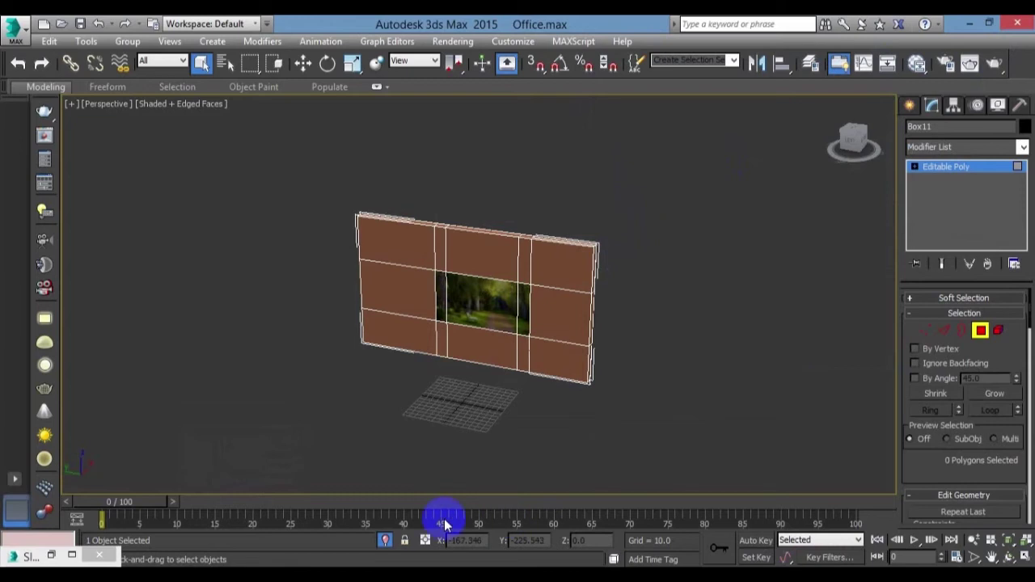
pyautogui.click(384, 540)
pyautogui.scroll(2, 572, 305)
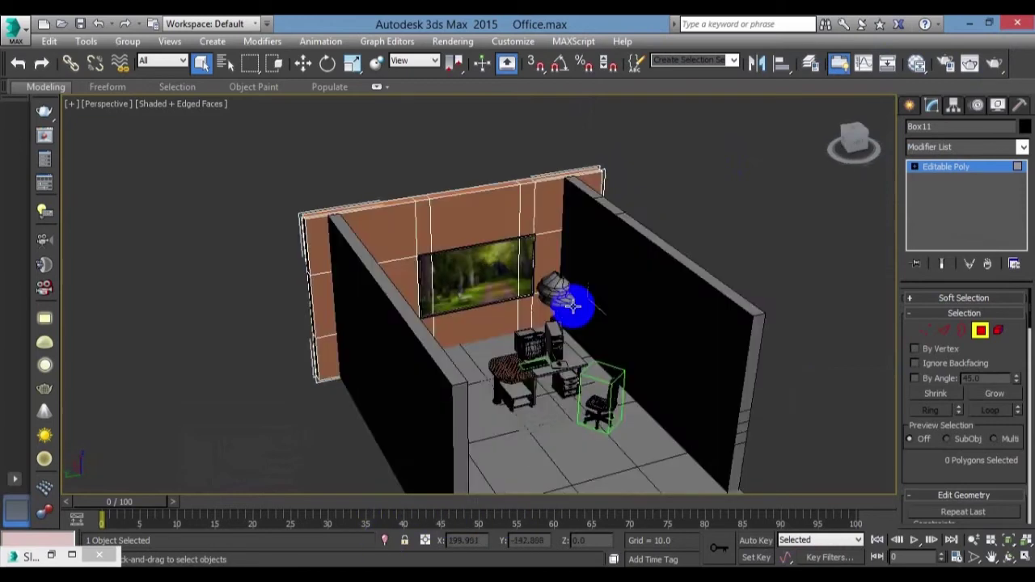
pyautogui.keyDown('alt'); pyautogui.moveTo(573, 306); pyautogui.dragTo(588, 297, button='middle'); pyautogui.keyUp('alt')
# Select the right-hand wall and review the Office 1 scene's materials in the Slate editor.
pyautogui.click(910, 106)
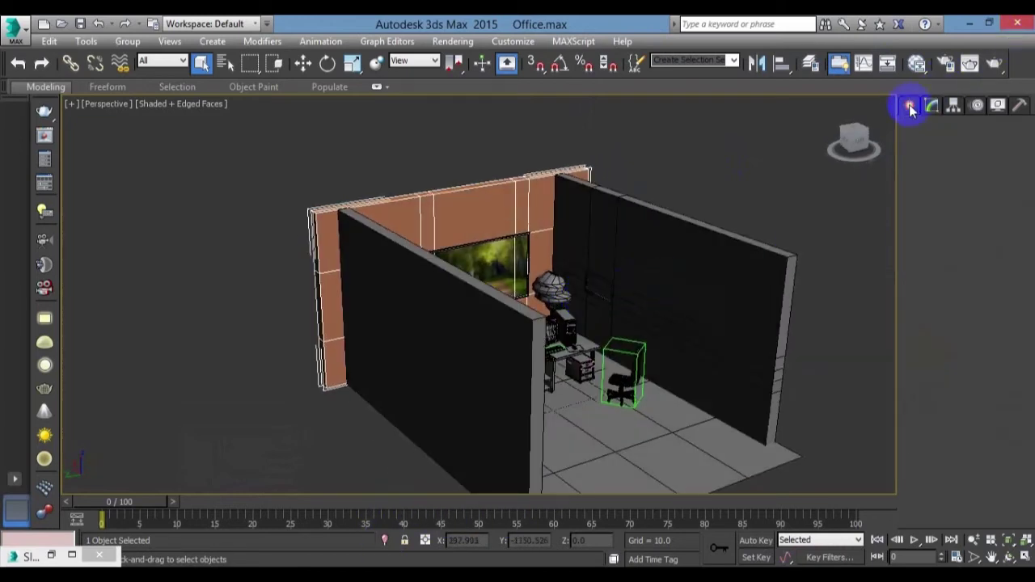
pyautogui.click(734, 273)
pyautogui.moveTo(730, 304)
pyautogui.keyDown('alt'); pyautogui.mouseDown(button='middle')
pyautogui.moveTo(635, 300)
pyautogui.moveTo(684, 320)
pyautogui.mouseUp(button='middle'); pyautogui.keyUp('alt')
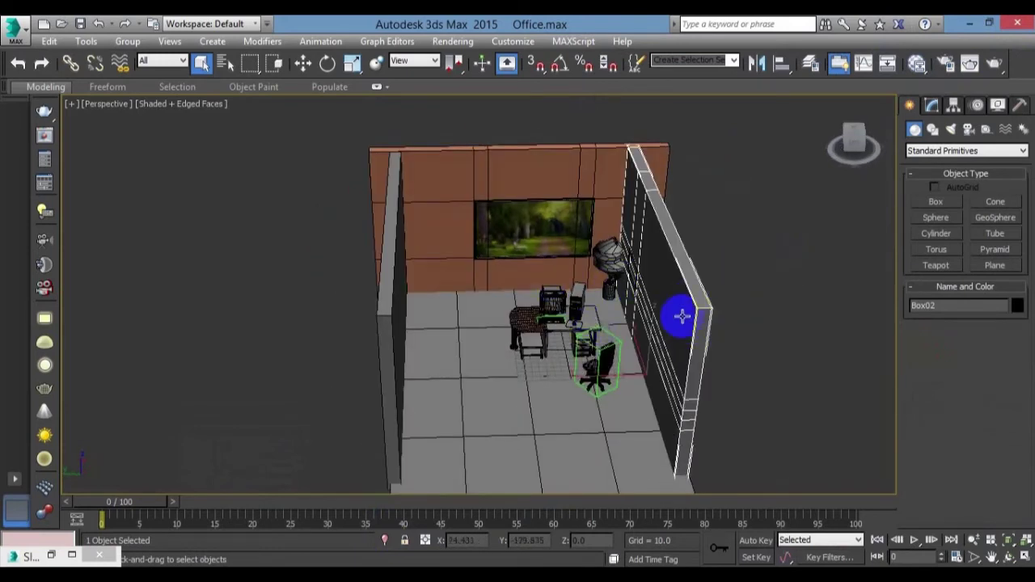
pyautogui.moveTo(31, 557)
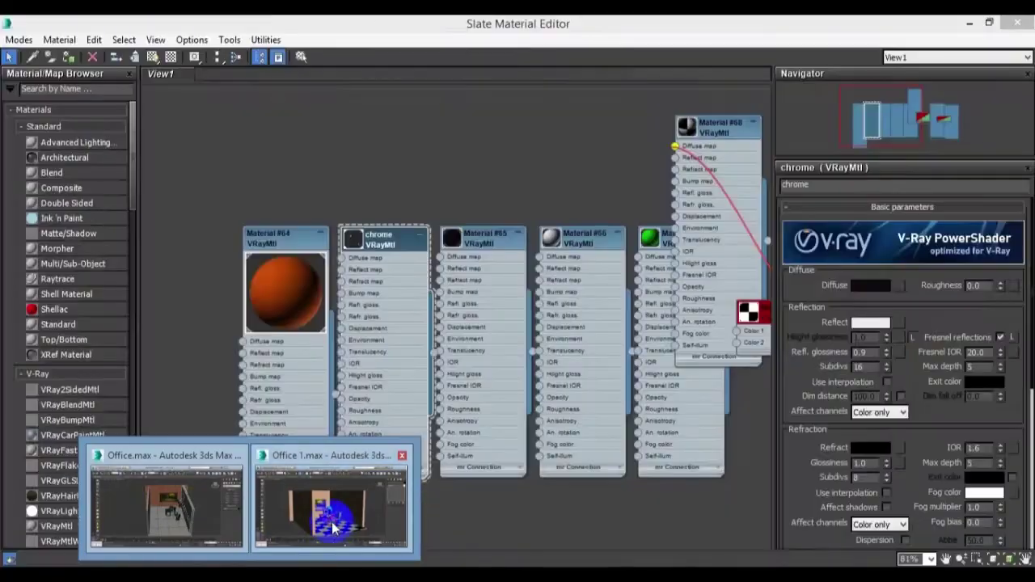
pyautogui.click(339, 517)
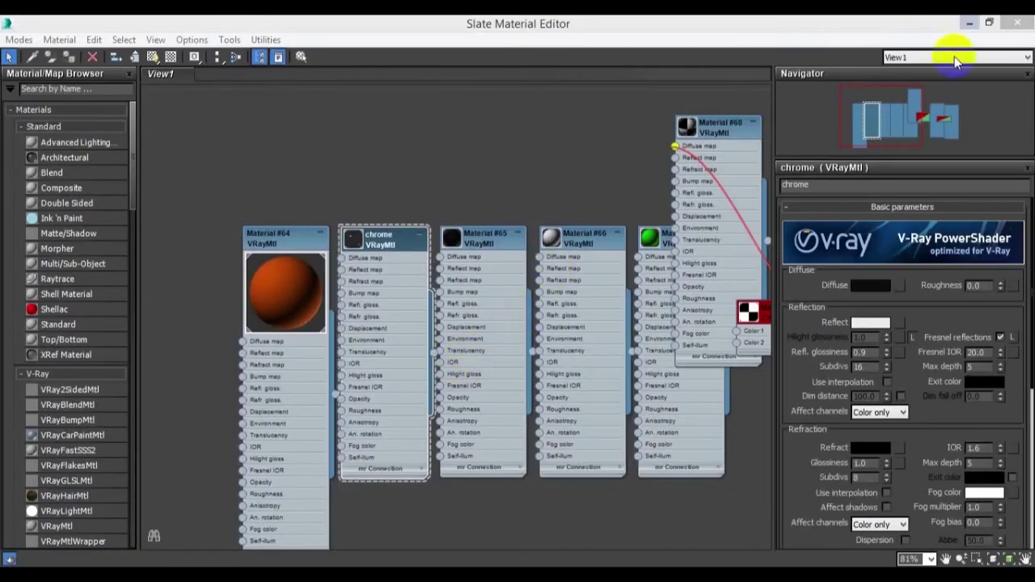
pyautogui.scroll(-2, 550, 301)
pyautogui.moveTo(549, 301); pyautogui.dragTo(492, 278, button='middle')
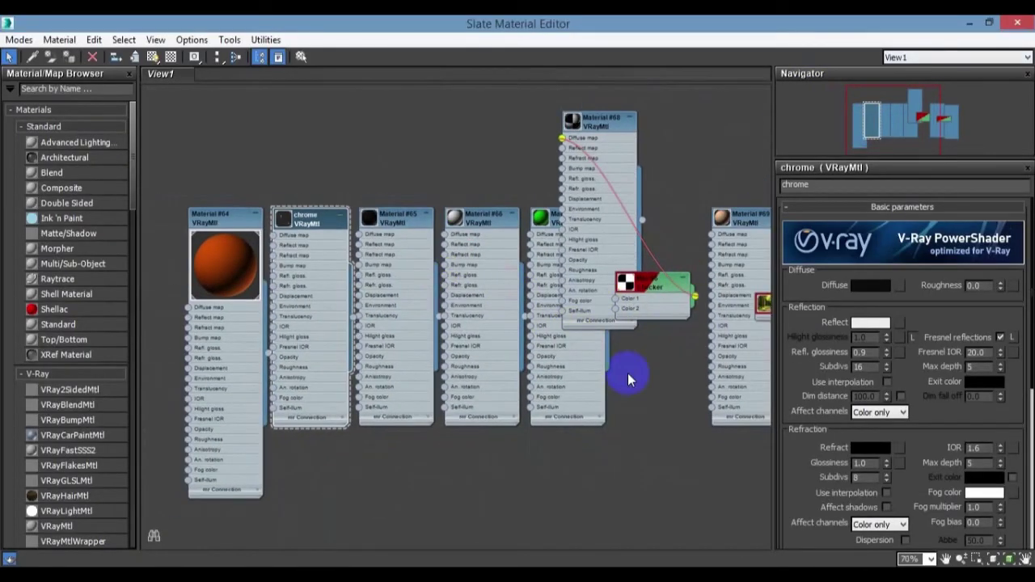
pyautogui.click(969, 22)
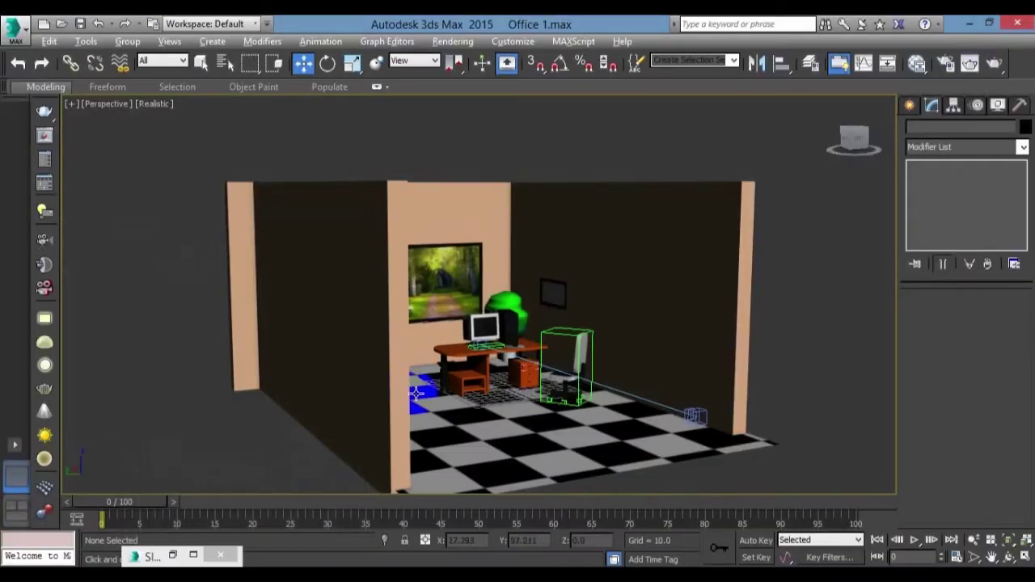
# Orbit and zoom around the Office 1 room, selecting the bent drawer handle along the way.
pyautogui.moveTo(880, 157); pyautogui.dragTo(817, 162)
pyautogui.scroll(3, 521, 414)
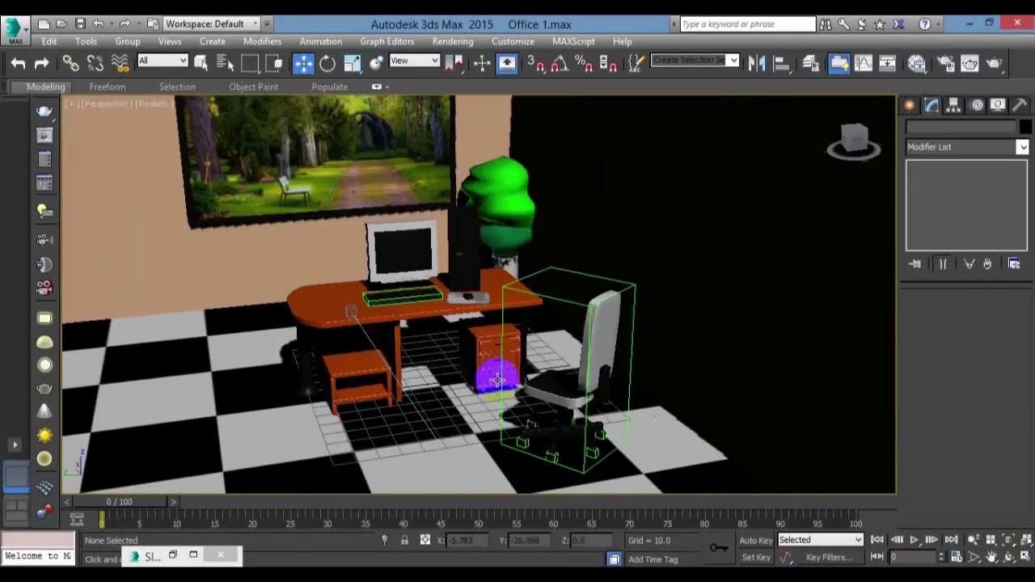
pyautogui.scroll(3, 480, 369)
pyautogui.scroll(3, 526, 347)
pyautogui.scroll(3, 370, 277)
pyautogui.click(363, 199)
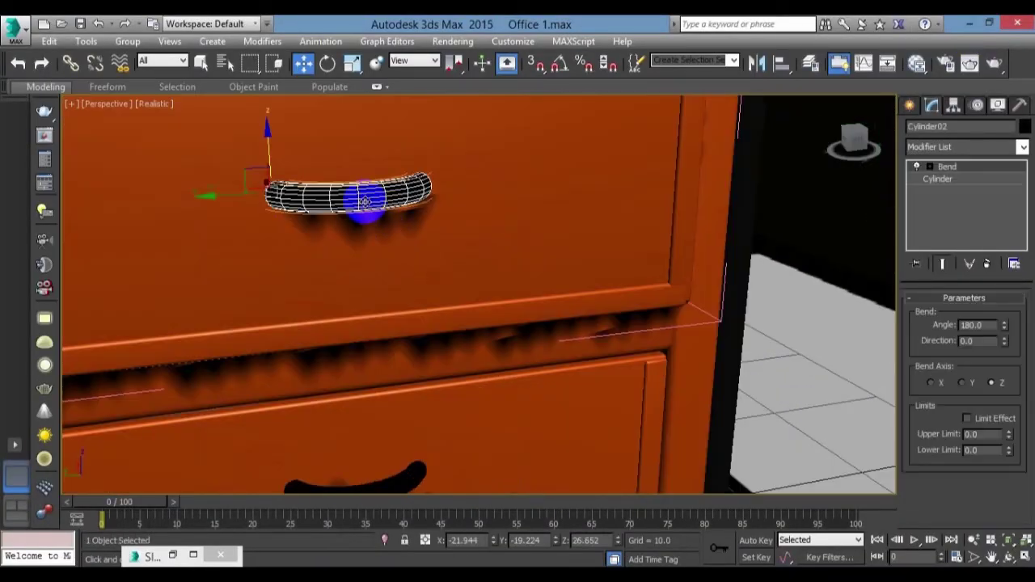
pyautogui.scroll(-3, 363, 243)
pyautogui.scroll(-3, 388, 247)
pyautogui.scroll(-3, 418, 277)
pyautogui.moveTo(418, 277)
pyautogui.keyDown('alt'); pyautogui.mouseDown(button='middle')
pyautogui.moveTo(547, 390)
pyautogui.moveTo(439, 353)
pyautogui.moveTo(457, 363)
pyautogui.mouseUp(button='middle'); pyautogui.keyUp('alt')
pyautogui.scroll(-3, 462, 335)
pyautogui.scroll(-2, 527, 397)
pyautogui.keyDown('alt'); pyautogui.moveTo(527, 402); pyautogui.dragTo(397, 310, button='middle'); pyautogui.keyUp('alt')
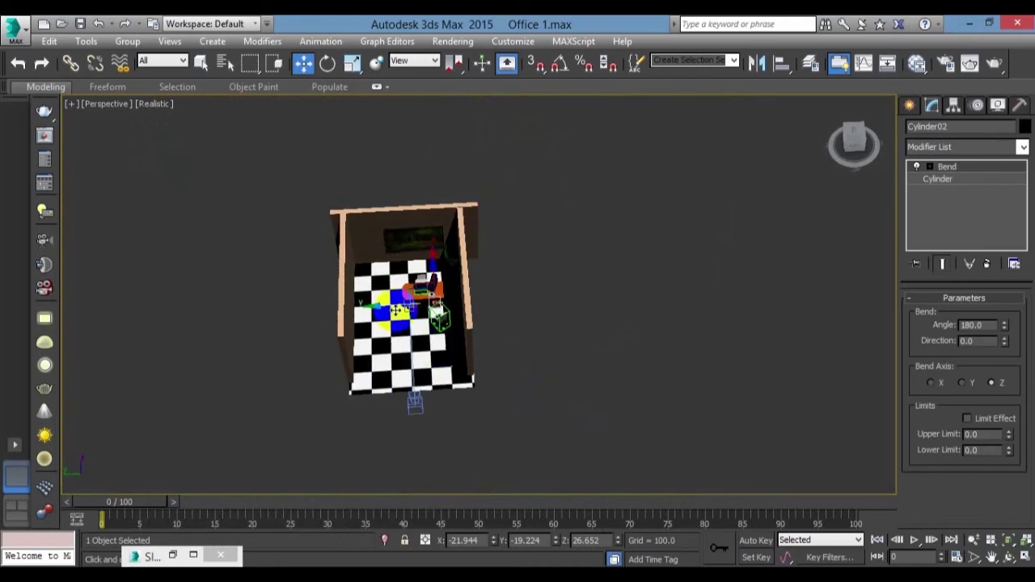
pyautogui.scroll(5, 396, 311)
pyautogui.keyDown('alt'); pyautogui.moveTo(501, 374); pyautogui.dragTo(491, 251, button='middle'); pyautogui.keyUp('alt')
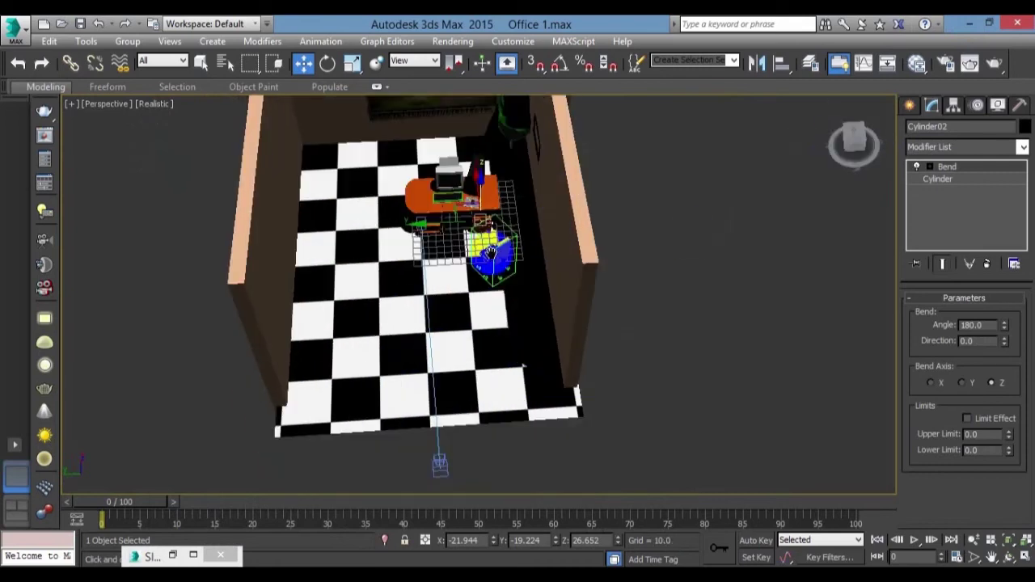
# Delete the VRayCam001 camera and view the whole room in a zoomed-extents Top view.
pyautogui.click(437, 461)
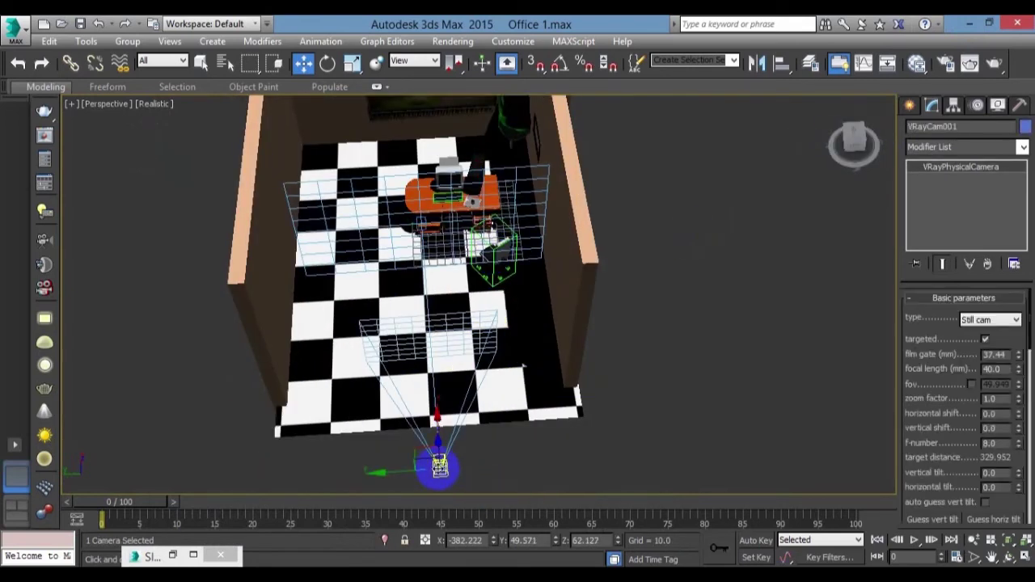
pyautogui.press('Delete')
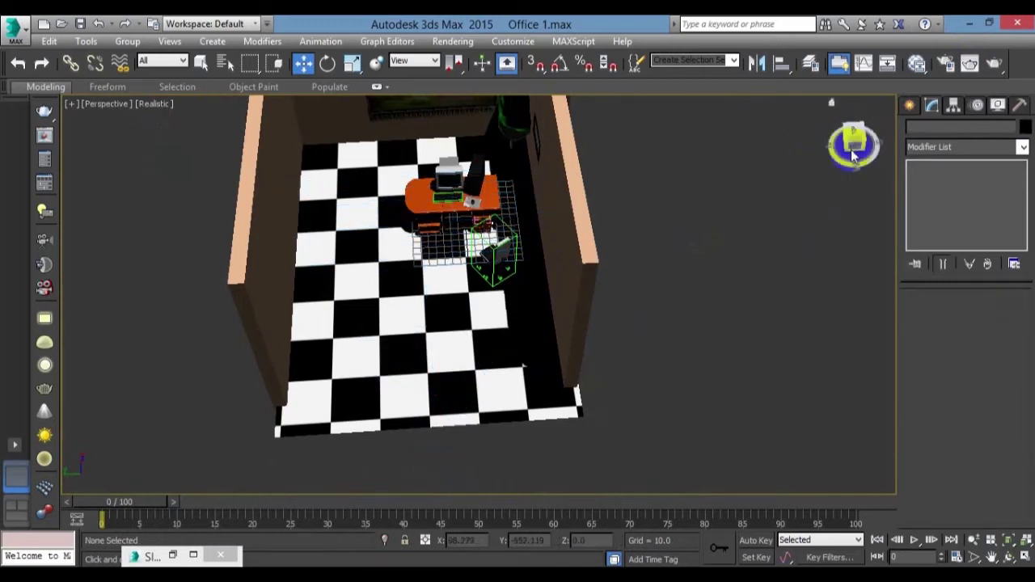
pyautogui.press('t')
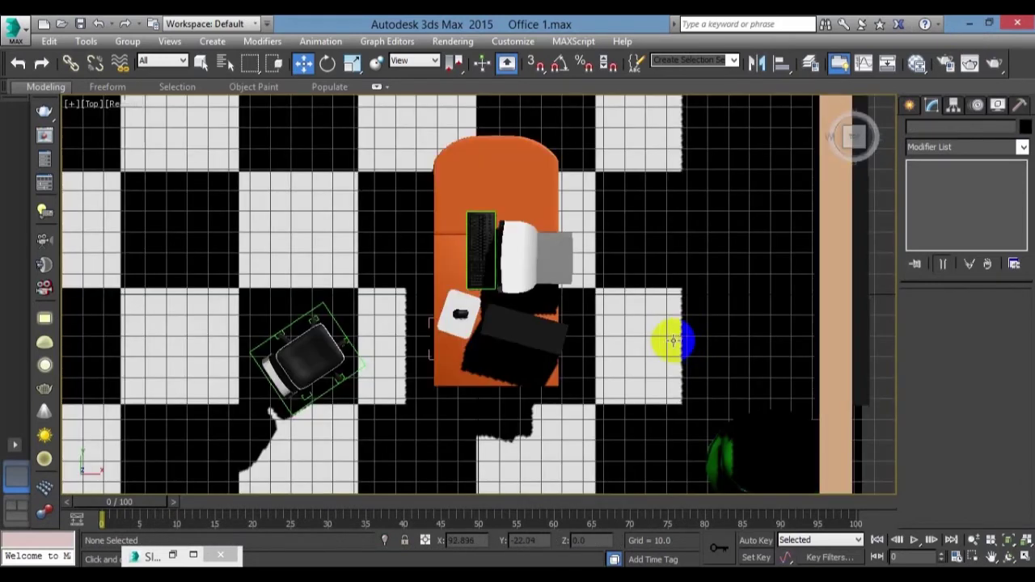
pyautogui.press('z')
pyautogui.click(906, 114)
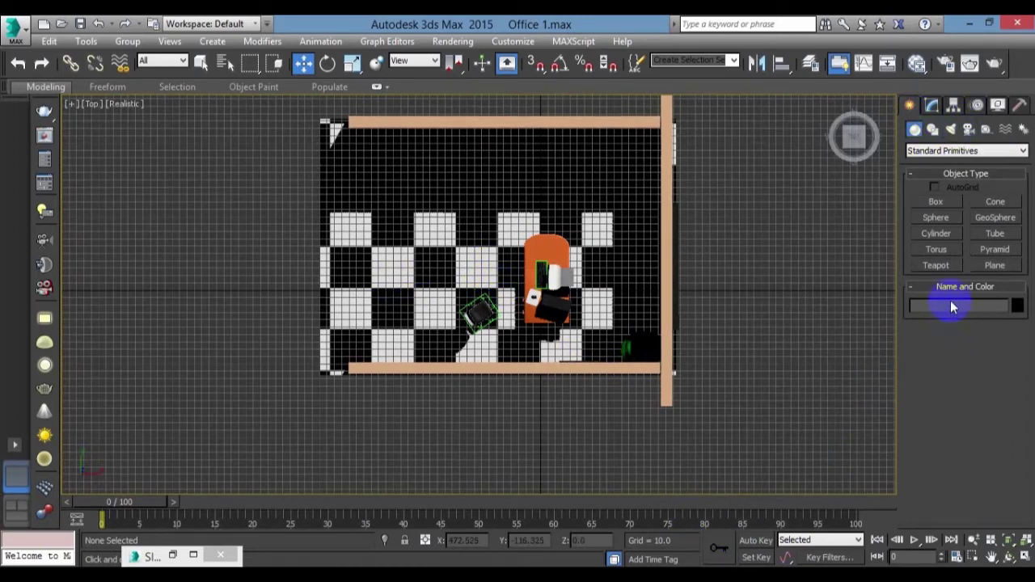
# Create a VRayLight plane in Top view and move it over the middle of the room.
pyautogui.click(951, 129)
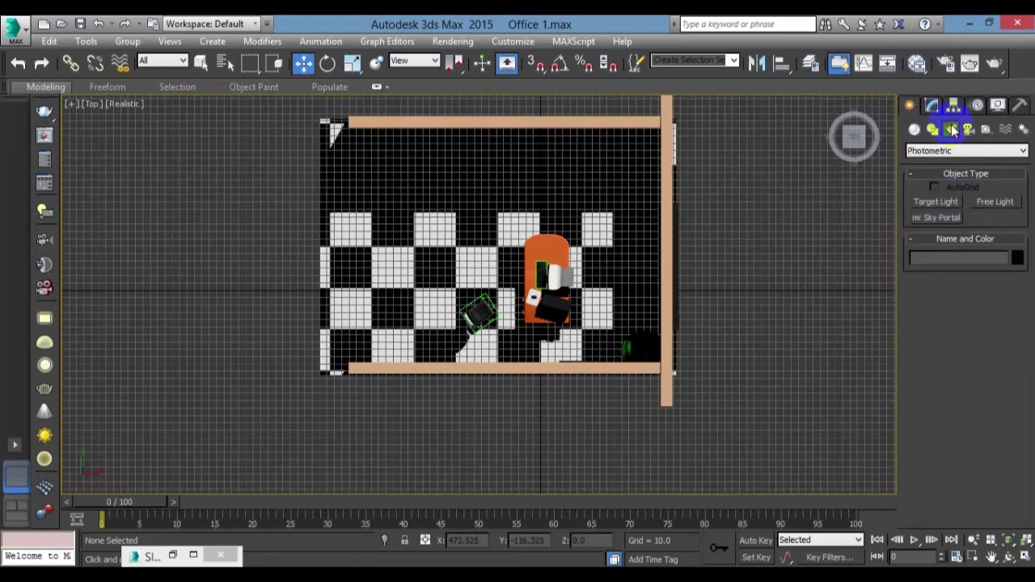
pyautogui.click(947, 151)
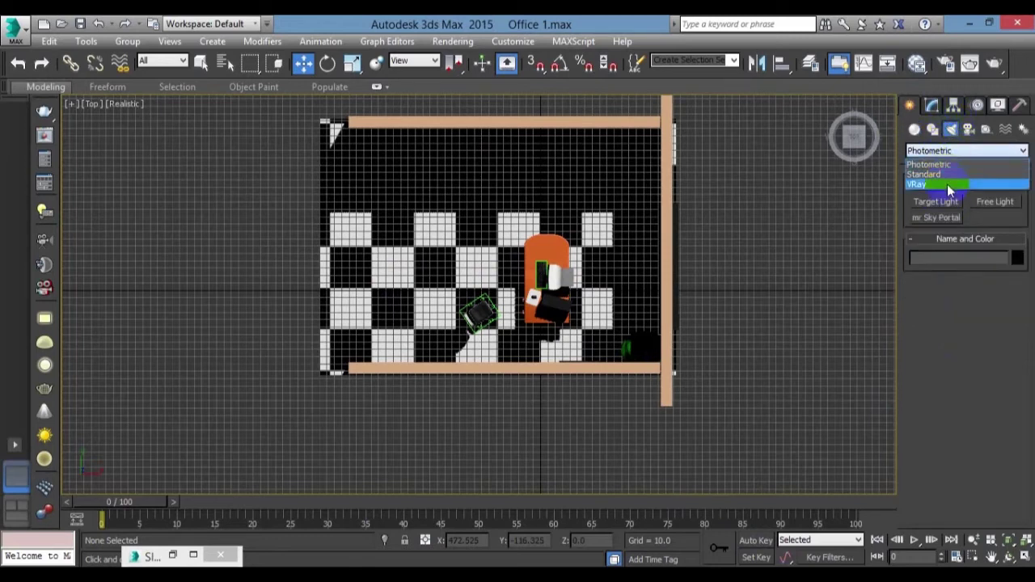
pyautogui.click(945, 184)
pyautogui.click(936, 201)
pyautogui.moveTo(178, 271)
pyautogui.mouseDown()
pyautogui.moveTo(250, 383)
pyautogui.moveTo(361, 427)
pyautogui.moveTo(413, 477)
pyautogui.mouseUp()
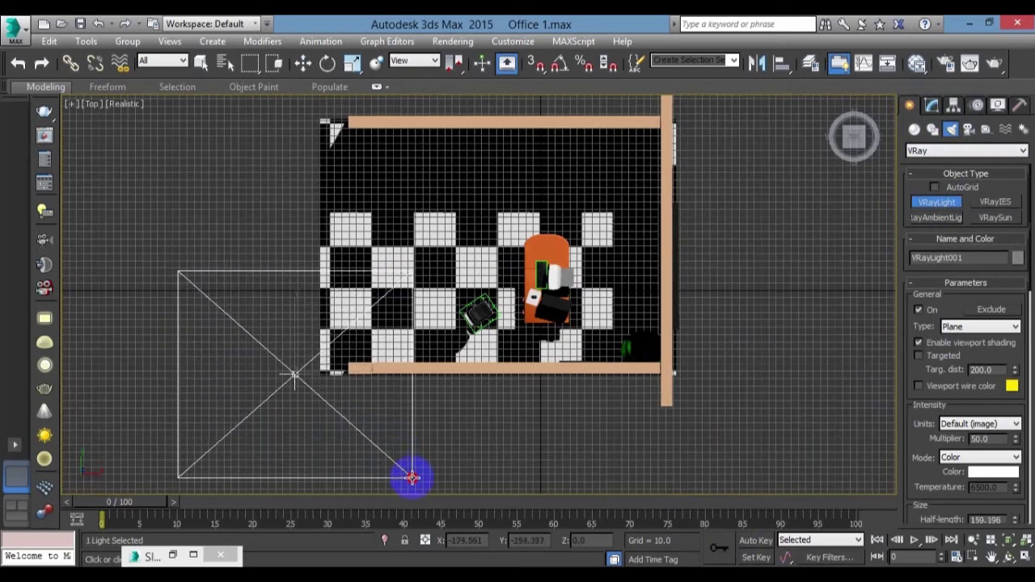
pyautogui.rightClick(378, 425)
pyautogui.moveTo(296, 346)
pyautogui.mouseDown()
pyautogui.moveTo(299, 206)
pyautogui.moveTo(370, 256)
pyautogui.moveTo(567, 249)
pyautogui.mouseUp()
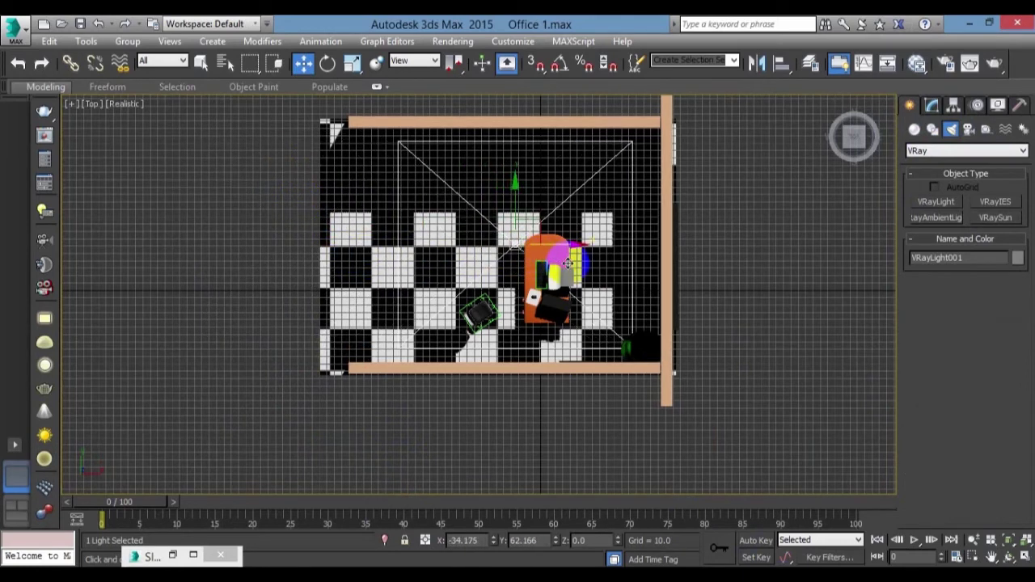
# In Left view, raise the light up to the top of the walls, around Z 210.
pyautogui.press('l')
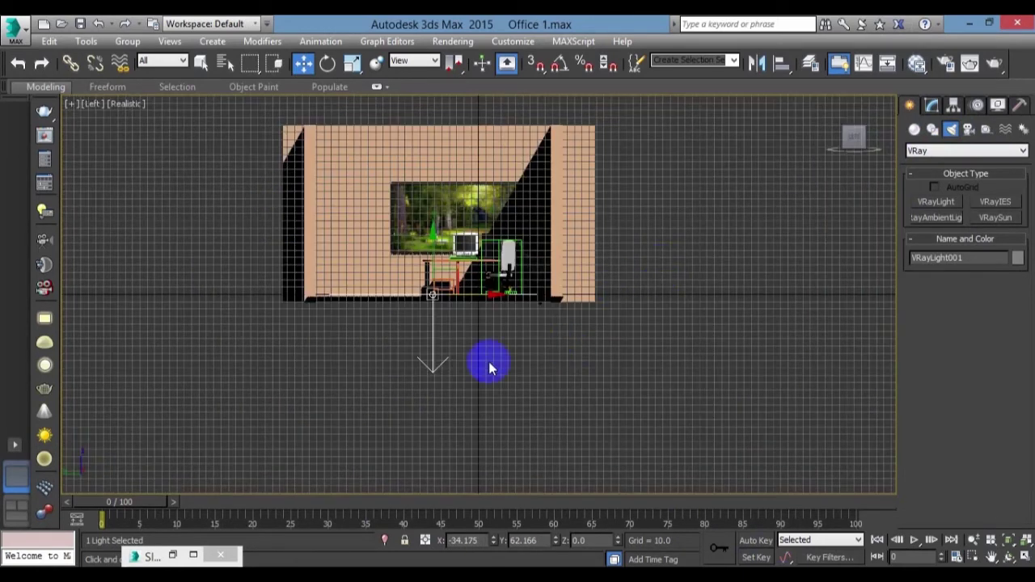
pyautogui.press('g')
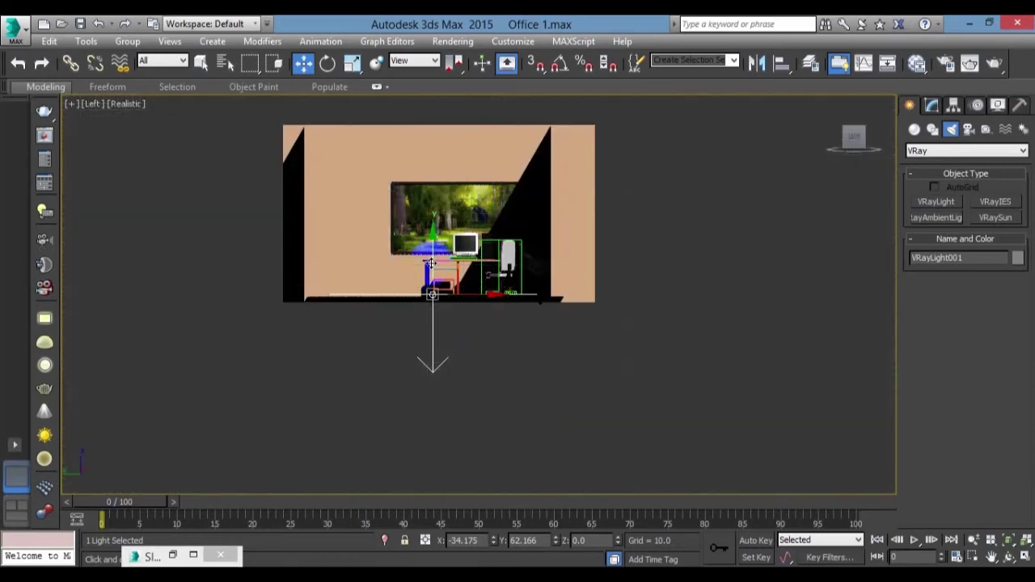
pyautogui.moveTo(433, 263); pyautogui.dragTo(451, 138)
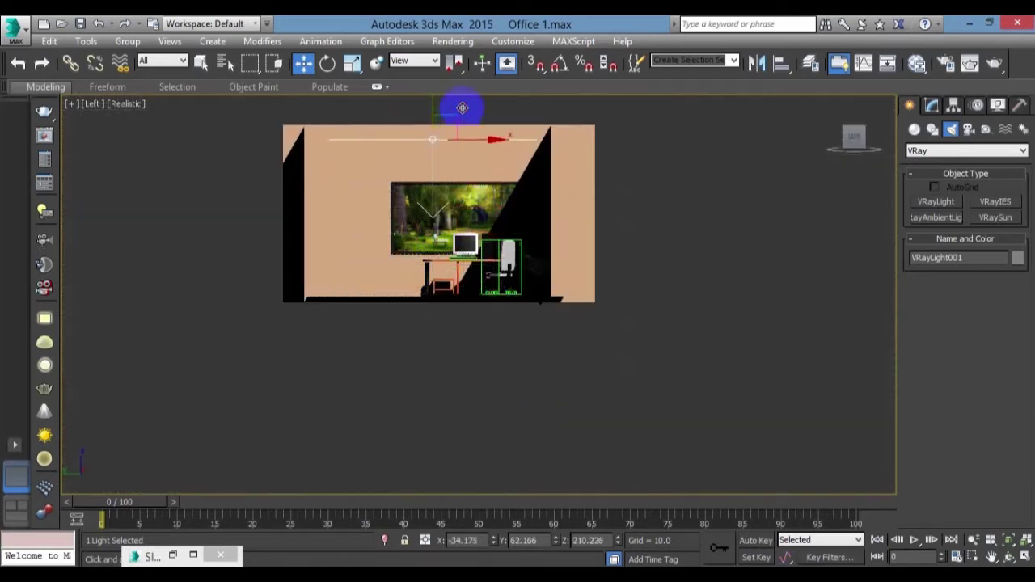
pyautogui.press('F4')
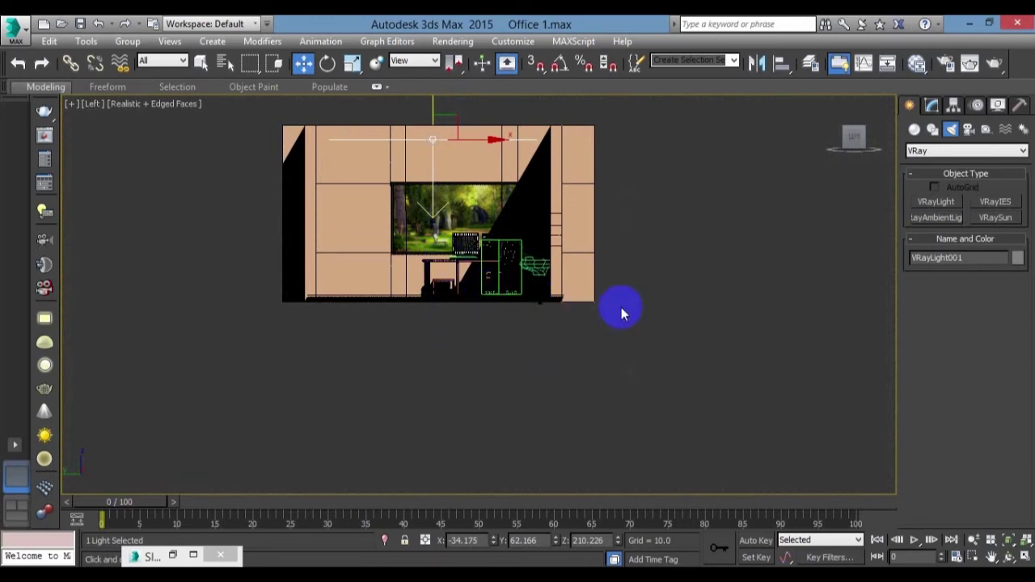
pyautogui.moveTo(643, 384)
pyautogui.keyDown('alt'); pyautogui.mouseDown(button='middle')
pyautogui.moveTo(686, 393)
pyautogui.moveTo(572, 322)
pyautogui.mouseUp(button='middle'); pyautogui.keyUp('alt')
pyautogui.moveTo(453, 240); pyautogui.dragTo(457, 245)
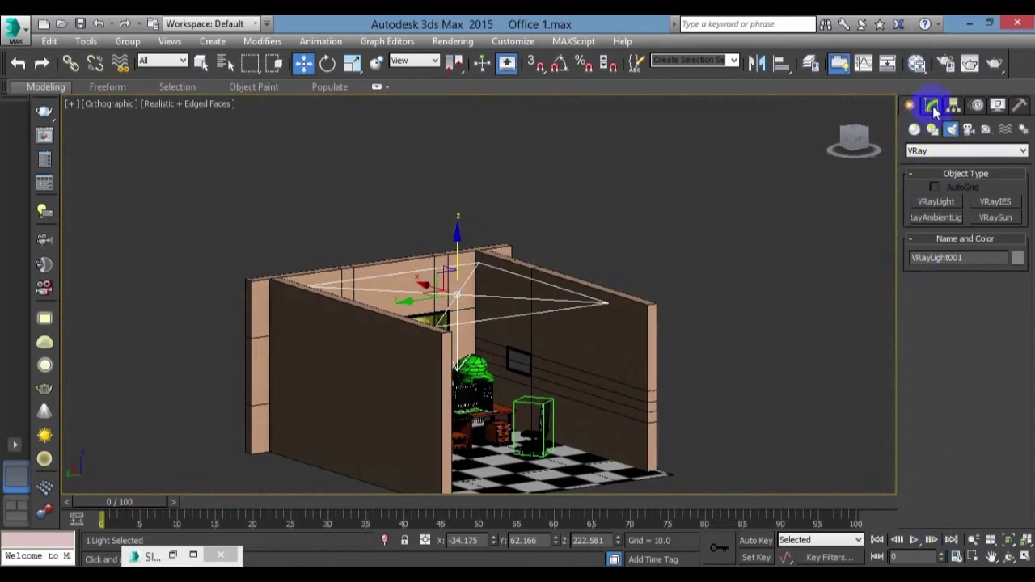
# Open VRayLight001's Modify settings and keep its light type set to Plane.
pyautogui.click(933, 108)
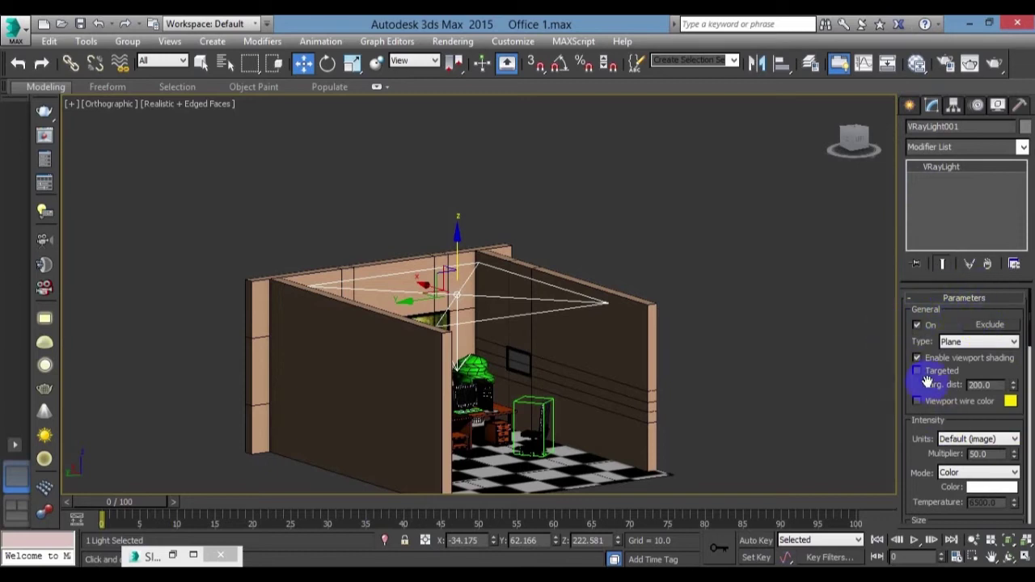
pyautogui.click(971, 342)
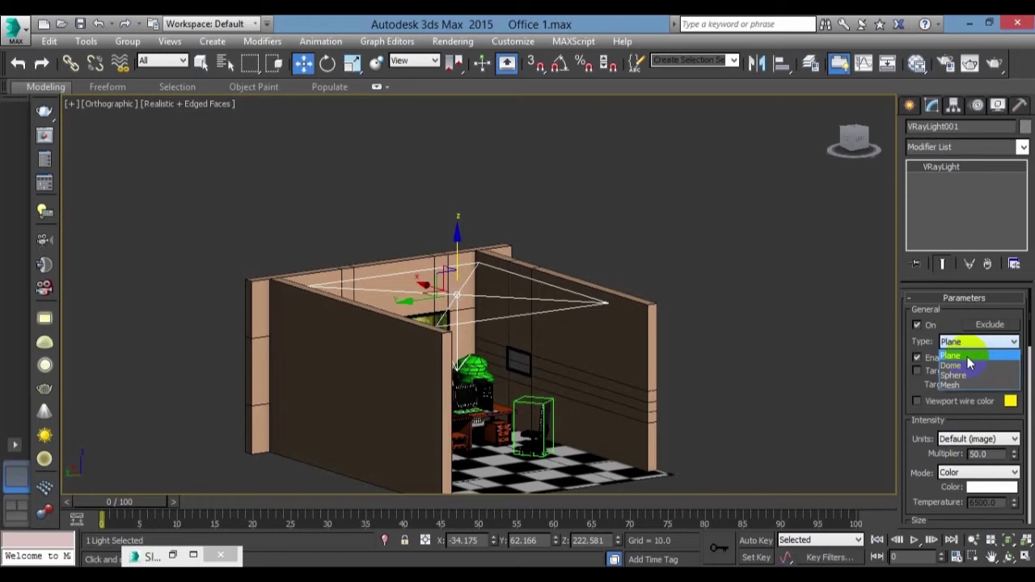
pyautogui.click(910, 388)
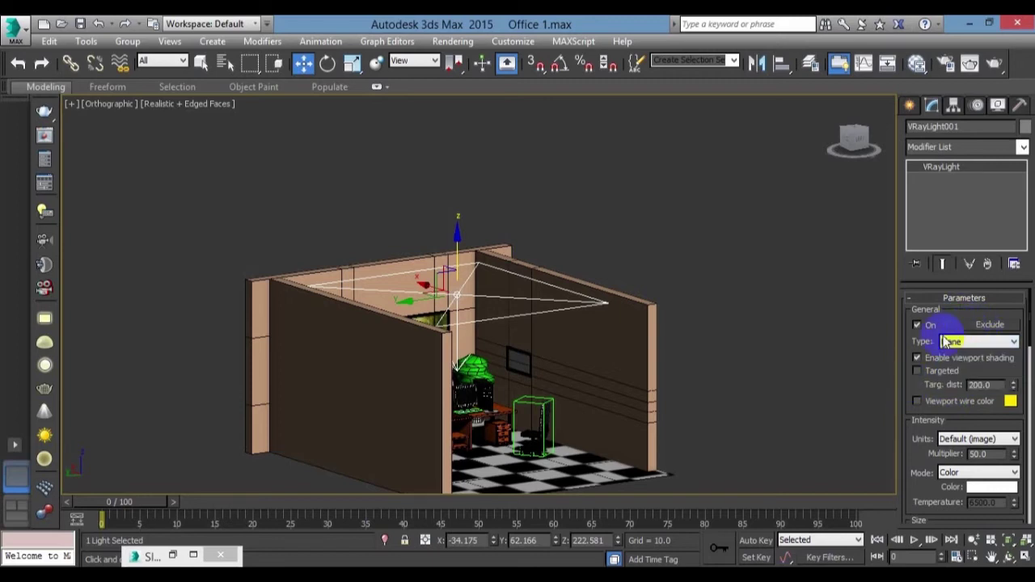
pyautogui.keyDown('alt'); pyautogui.moveTo(688, 388); pyautogui.dragTo(601, 397, button='middle'); pyautogui.keyUp('alt')
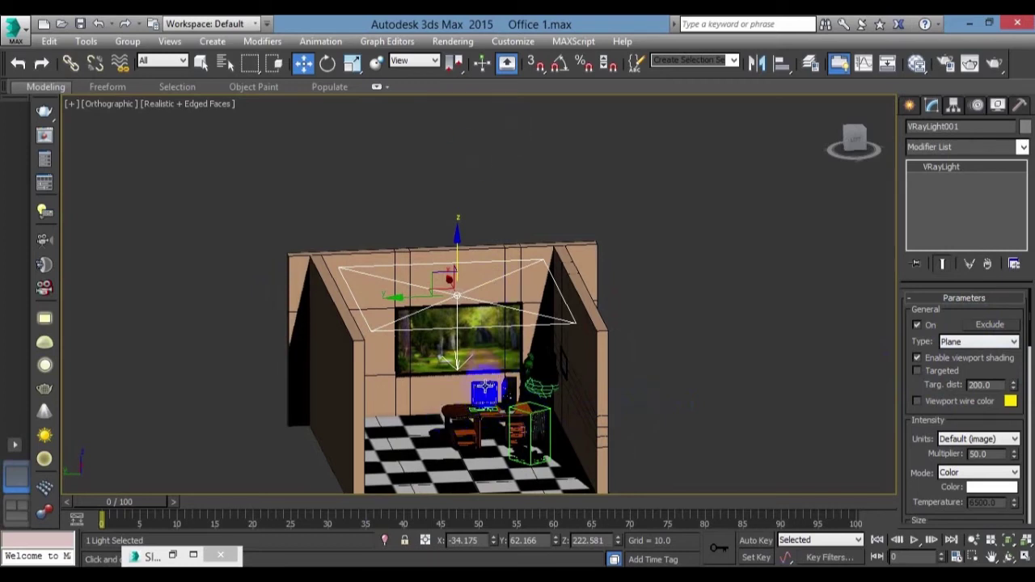
pyautogui.click(989, 325)
pyautogui.click(283, 304)
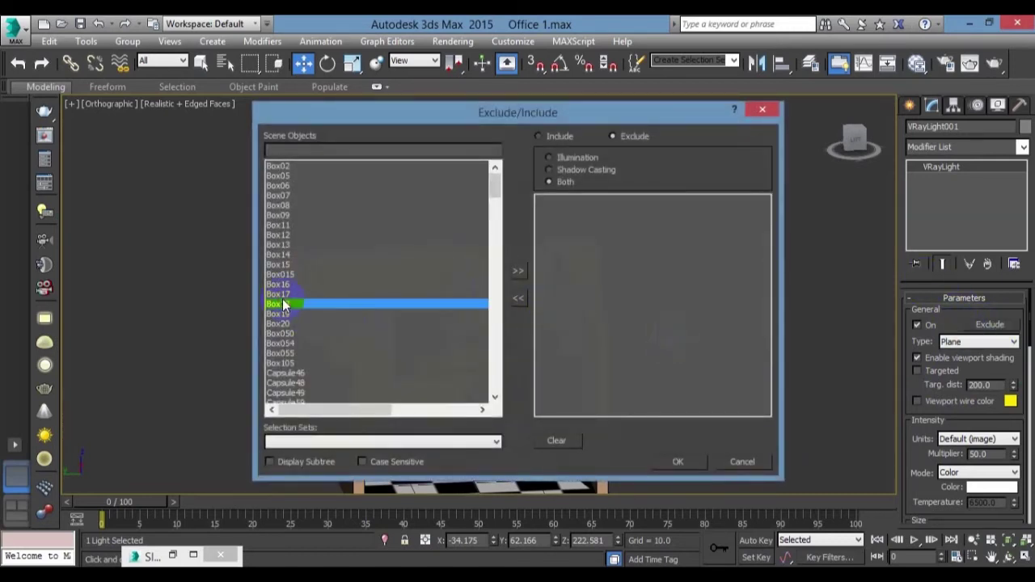
pyautogui.click(518, 272)
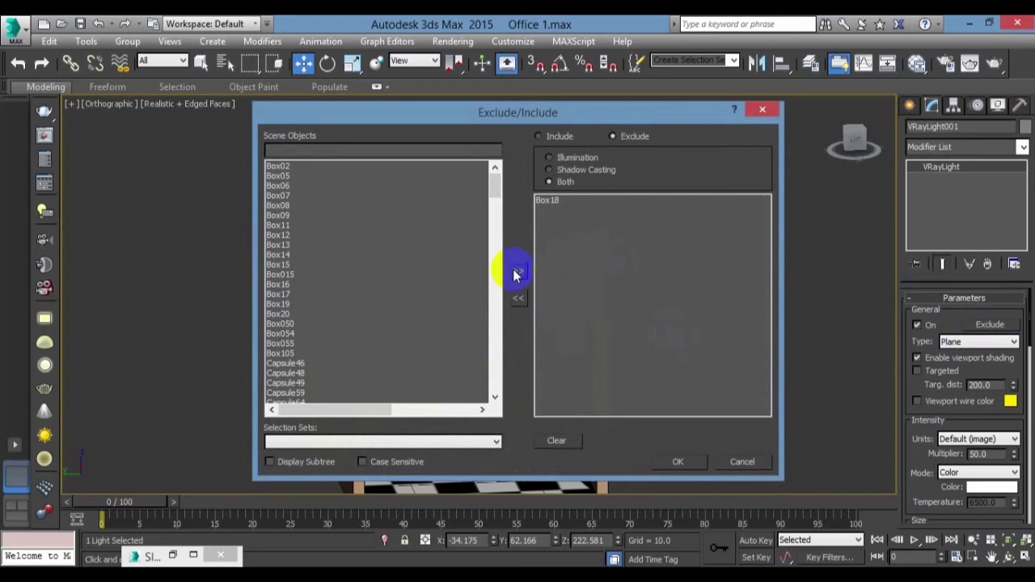
pyautogui.click(561, 201)
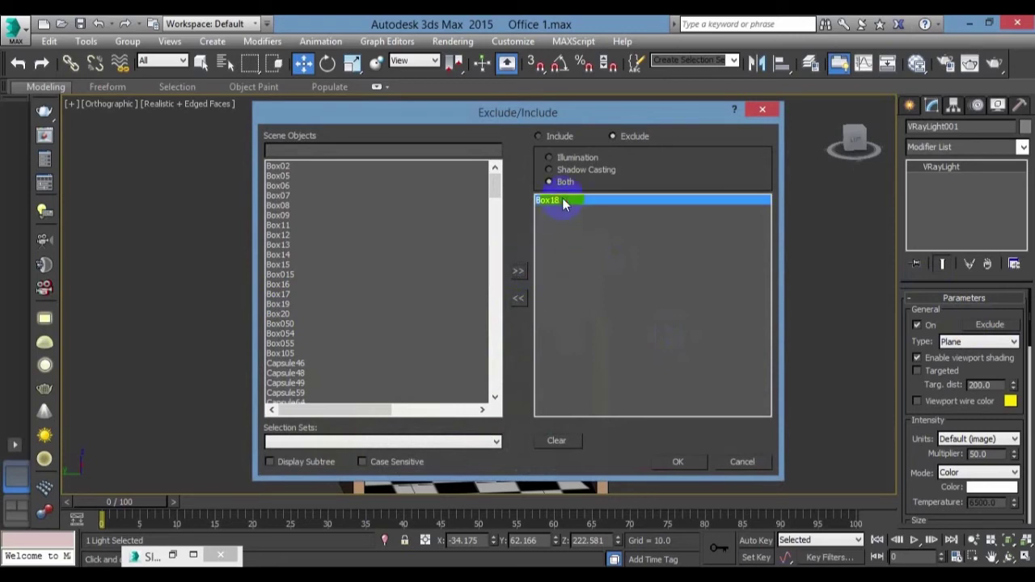
pyautogui.click(549, 139)
pyautogui.click(539, 202)
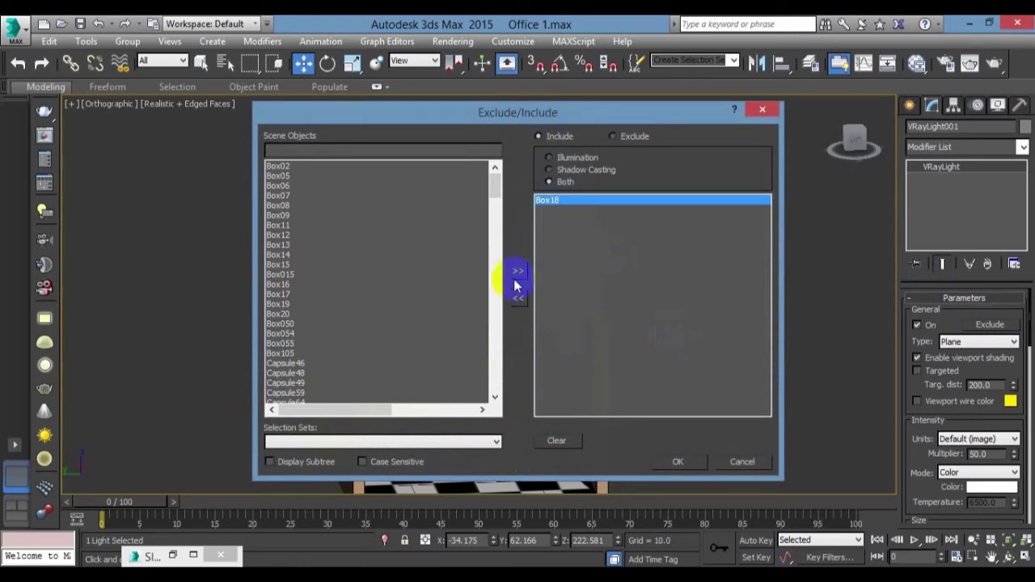
pyautogui.click(517, 304)
pyautogui.click(677, 461)
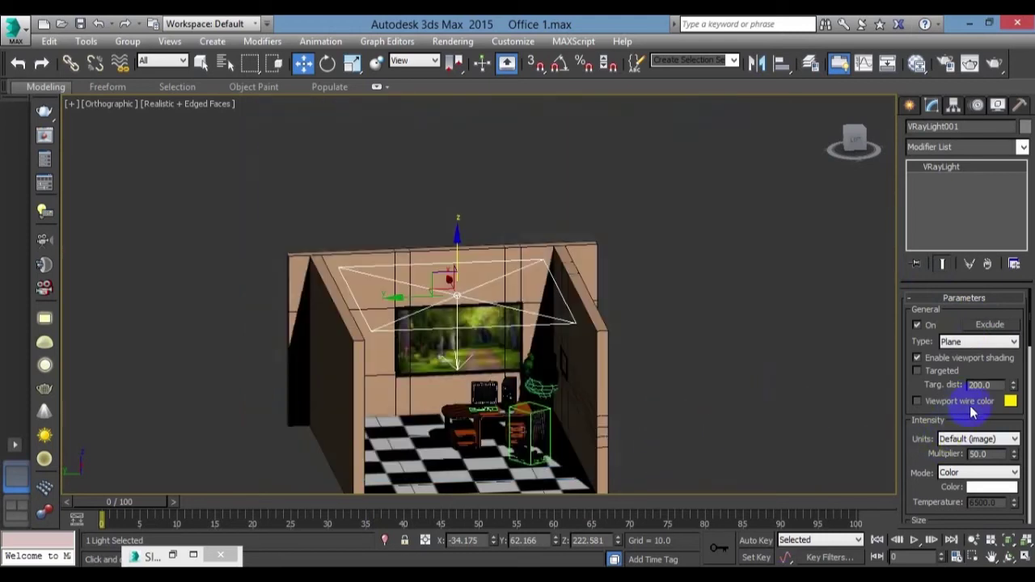
# Set VRayLight001's intensity multiplier to 70.
pyautogui.moveTo(974, 419); pyautogui.dragTo(972, 381)
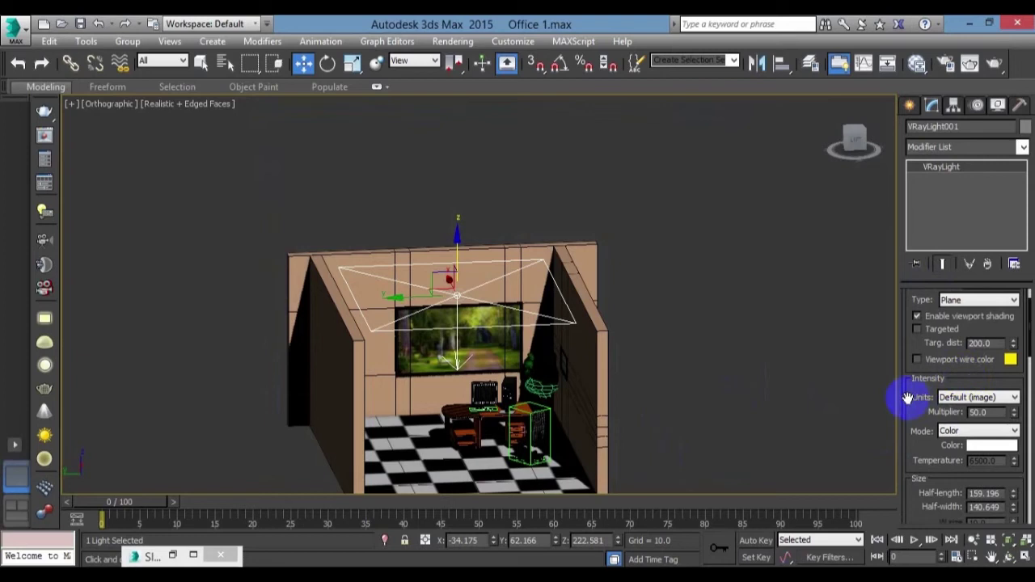
pyautogui.click(994, 398)
pyautogui.click(993, 403)
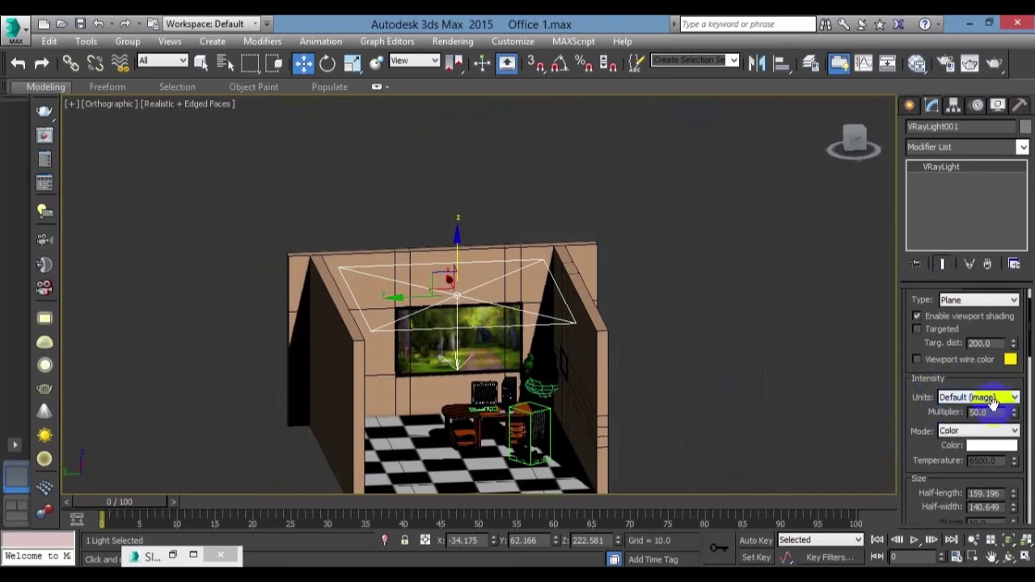
pyautogui.click(980, 412)
pyautogui.write('100')
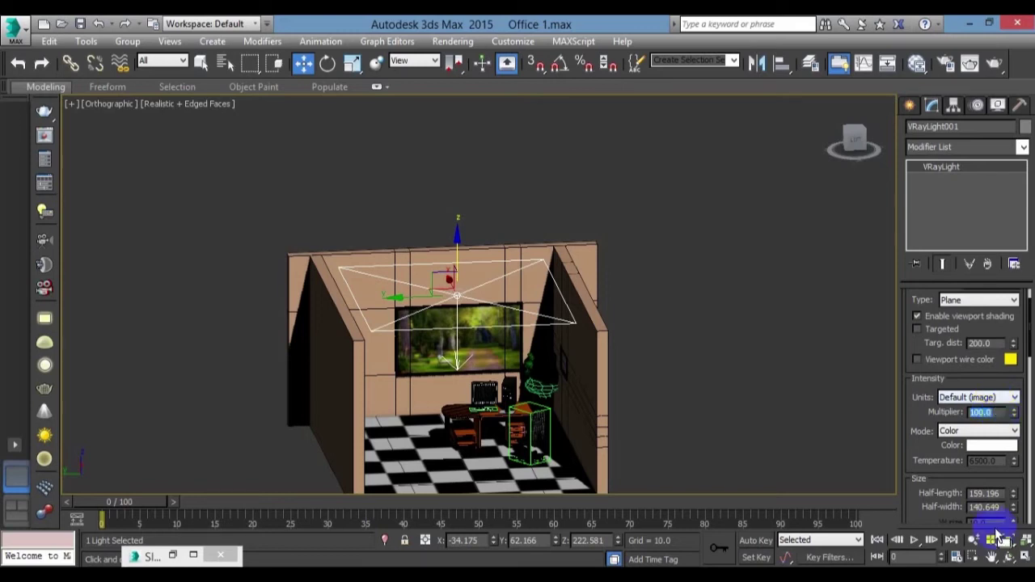
pyautogui.moveTo(916, 418); pyautogui.dragTo(922, 333)
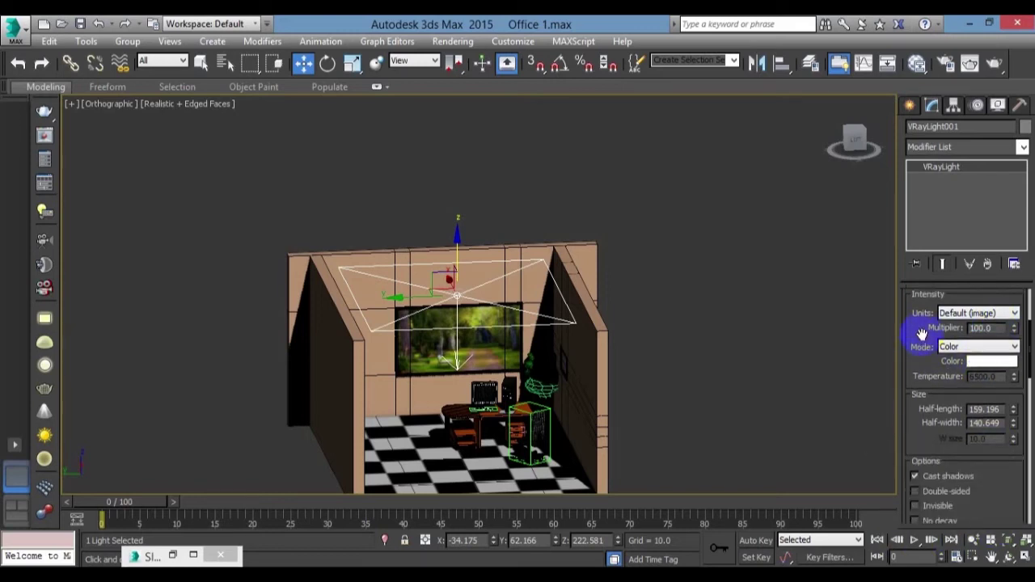
pyautogui.moveTo(955, 443); pyautogui.dragTo(956, 488)
pyautogui.doubleClick(981, 372)
pyautogui.write('70')
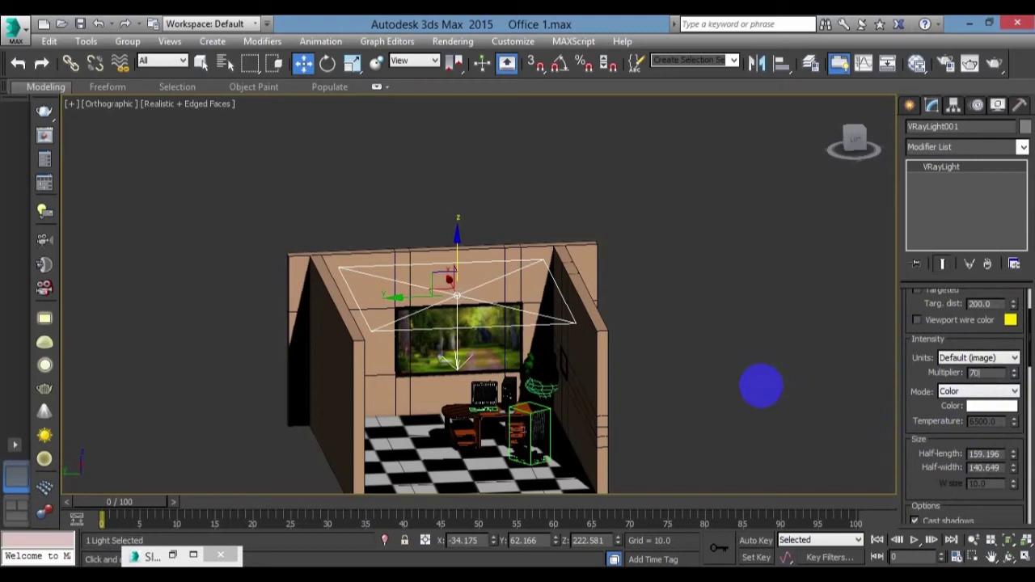
# Keep the light colour white and enlarge the plane to about 200.6 half-length, widening it too.
pyautogui.click(978, 407)
pyautogui.click(556, 240)
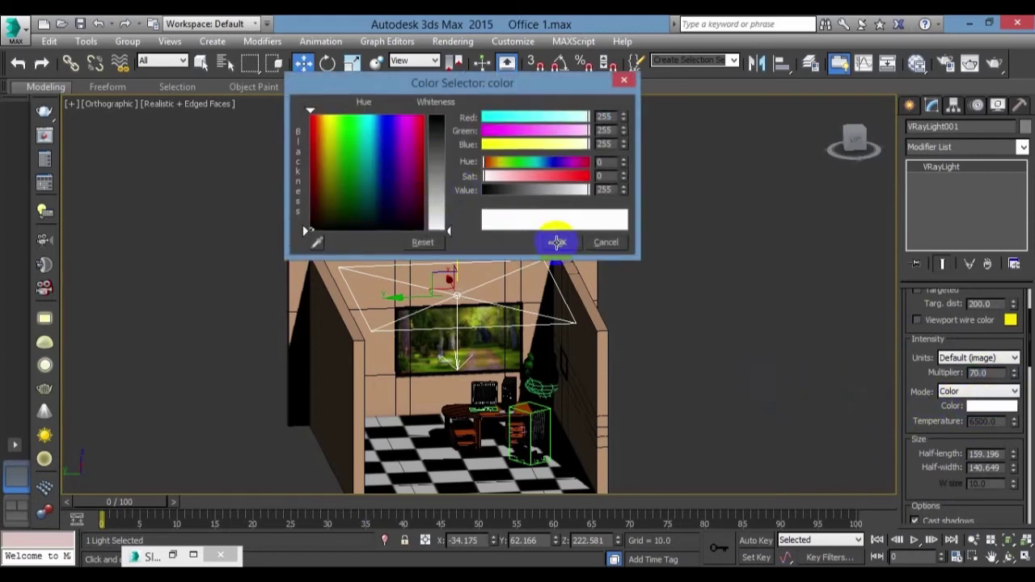
pyautogui.doubleClick(983, 454)
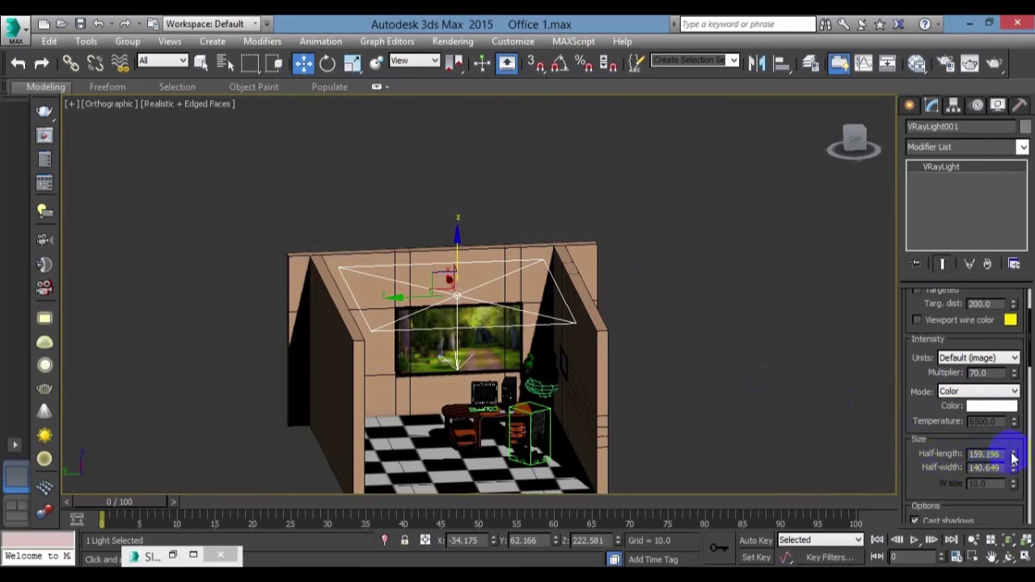
pyautogui.moveTo(1014, 457); pyautogui.dragTo(1008, 432)
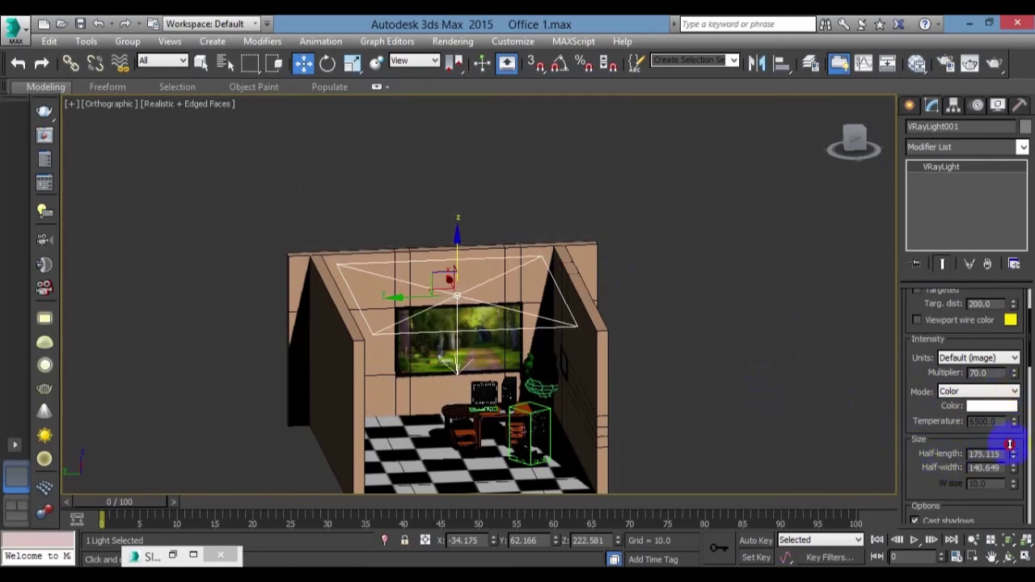
pyautogui.moveTo(1014, 472); pyautogui.dragTo(1011, 455)
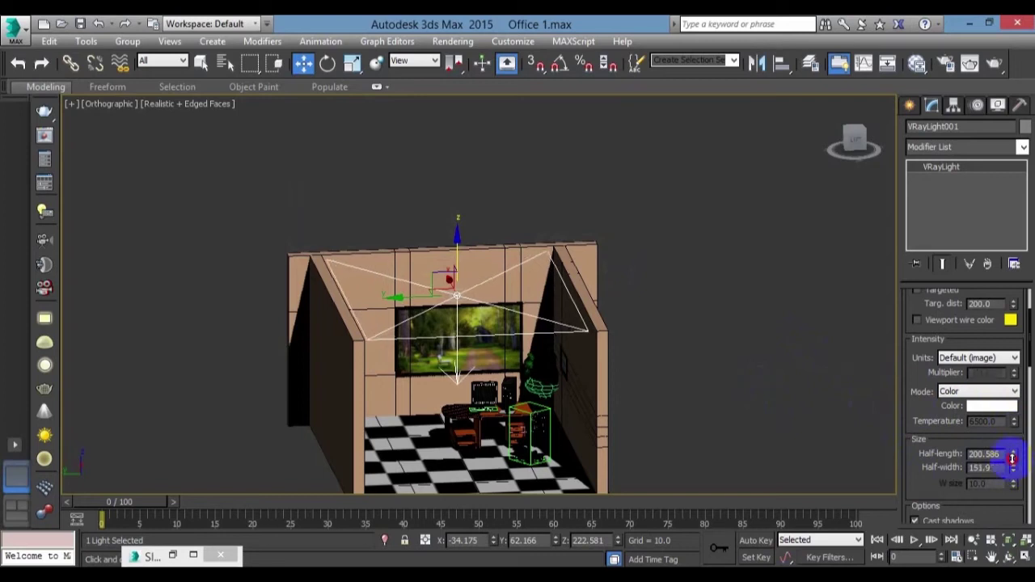
# Orbit and zoom to view the room and light from above and straight on.
pyautogui.moveTo(578, 380); pyautogui.dragTo(475, 357, button='middle')
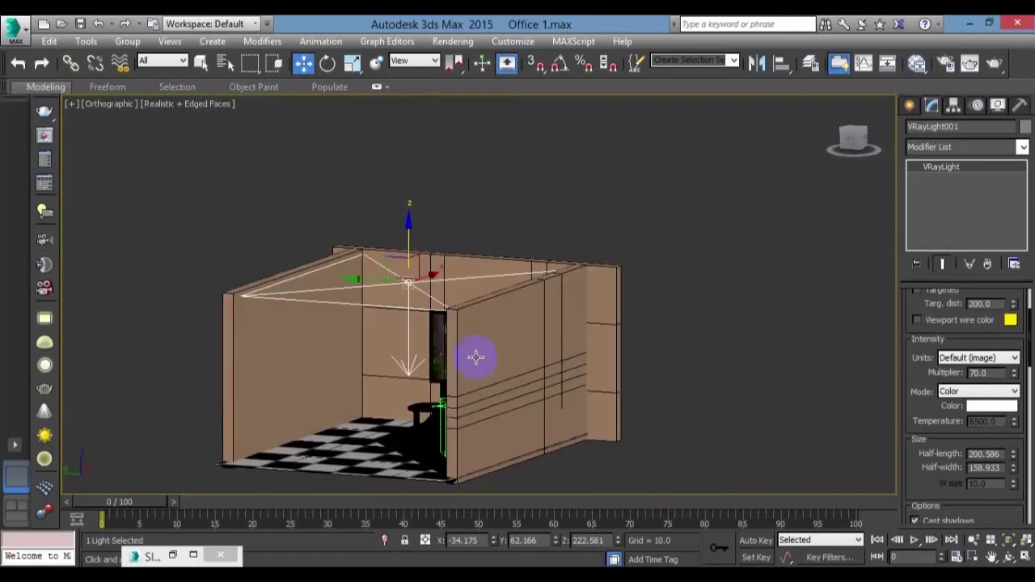
pyautogui.scroll(1, 428, 283)
pyautogui.scroll(1, 429, 283)
pyautogui.moveTo(422, 269); pyautogui.dragTo(421, 263)
pyautogui.moveTo(421, 264)
pyautogui.keyDown('alt'); pyautogui.mouseDown(button='middle')
pyautogui.moveTo(388, 342)
pyautogui.moveTo(409, 364)
pyautogui.moveTo(469, 347)
pyautogui.moveTo(502, 367)
pyautogui.moveTo(555, 363)
pyautogui.moveTo(475, 347)
pyautogui.mouseUp(button='middle'); pyautogui.keyUp('alt')
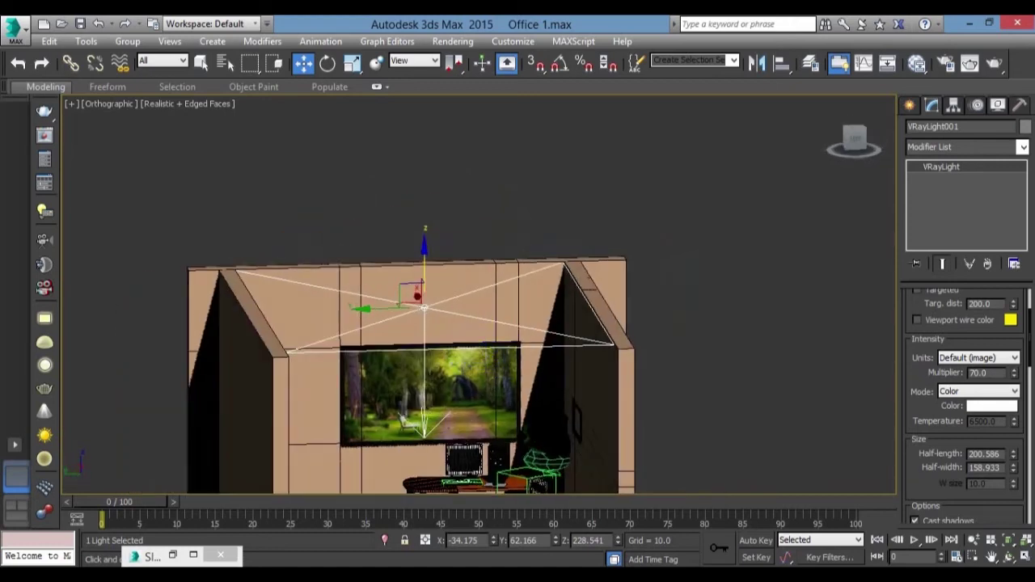
pyautogui.moveTo(924, 423); pyautogui.dragTo(918, 323)
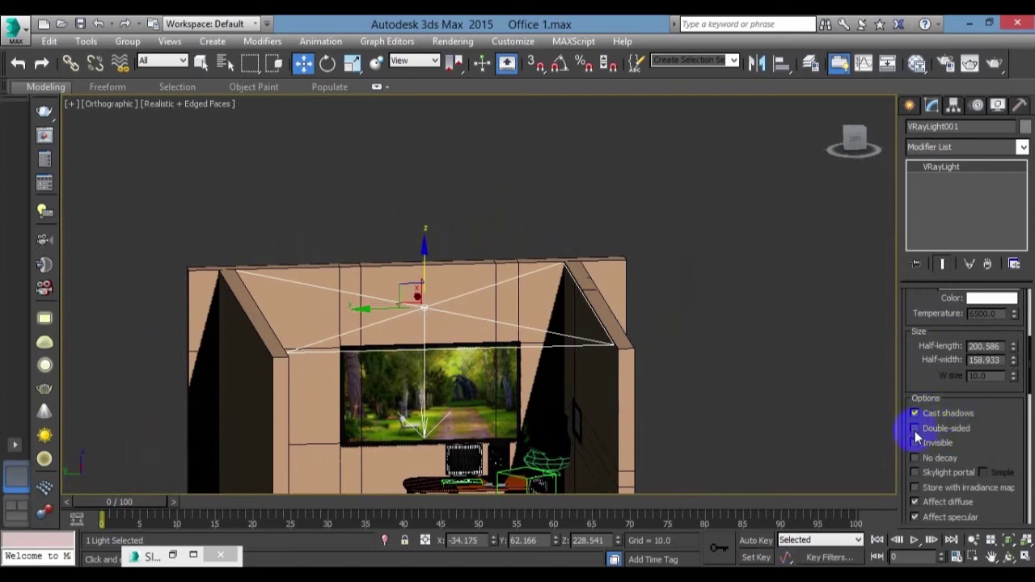
pyautogui.keyDown('alt'); pyautogui.moveTo(531, 380); pyautogui.dragTo(414, 232, button='middle'); pyautogui.keyUp('alt')
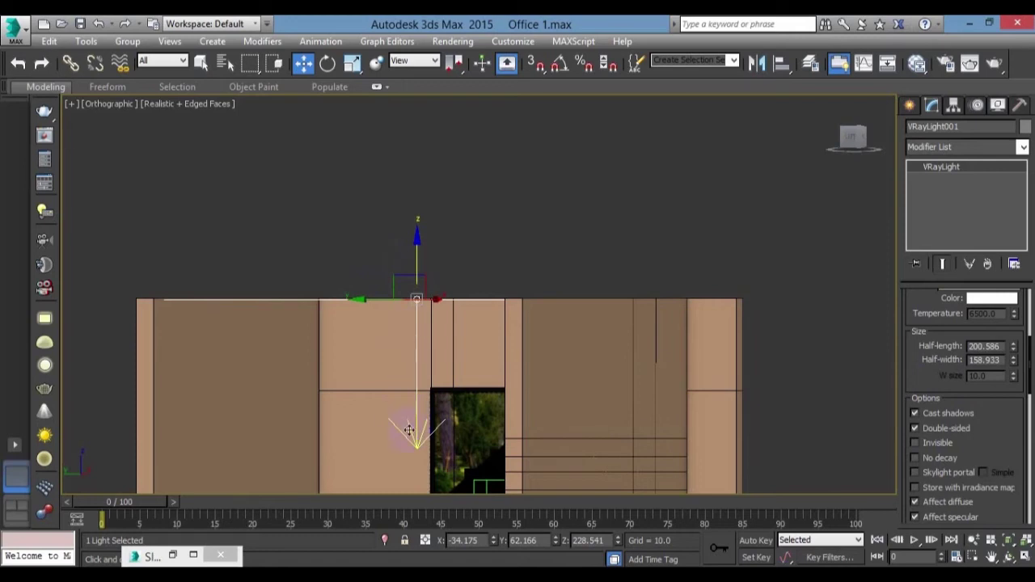
pyautogui.click(415, 240)
# Make VRayLight001 invisible, casting shadows and affecting diffuse, specular and reflections.
pyautogui.click(918, 445)
pyautogui.click(915, 443)
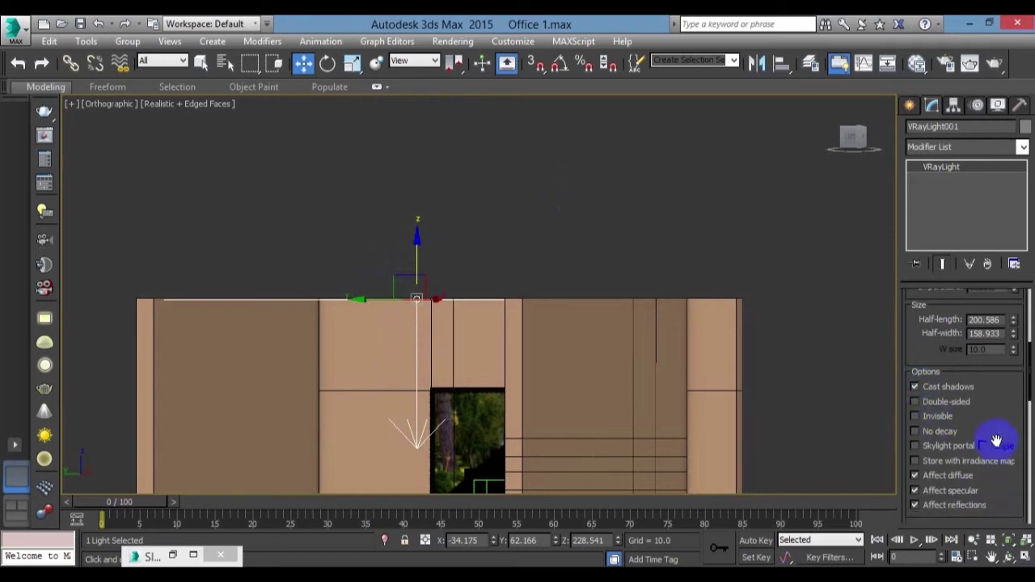
pyautogui.moveTo(1009, 461); pyautogui.dragTo(993, 385)
pyautogui.click(915, 367)
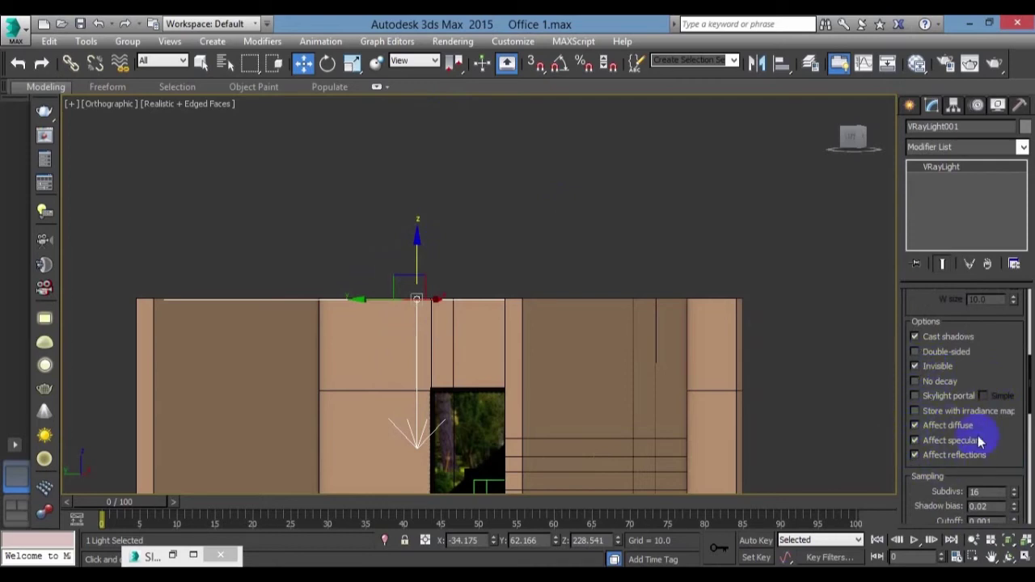
pyautogui.click(914, 454)
pyautogui.moveTo(961, 467); pyautogui.dragTo(966, 388)
pyautogui.moveTo(988, 521)
pyautogui.mouseDown()
pyautogui.moveTo(988, 474)
pyautogui.moveTo(970, 455)
pyautogui.mouseUp()
pyautogui.scroll(-2, 462, 286)
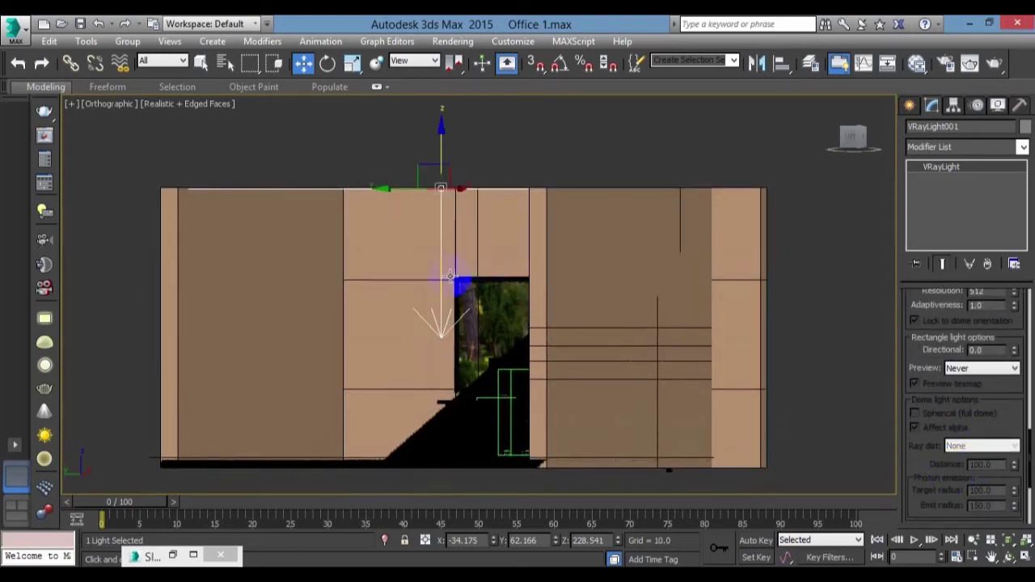
pyautogui.scroll(-4, 461, 288)
pyautogui.moveTo(461, 288)
pyautogui.keyDown('alt'); pyautogui.mouseDown(button='middle')
pyautogui.moveTo(504, 376)
pyautogui.moveTo(555, 393)
pyautogui.mouseUp(button='middle'); pyautogui.keyUp('alt')
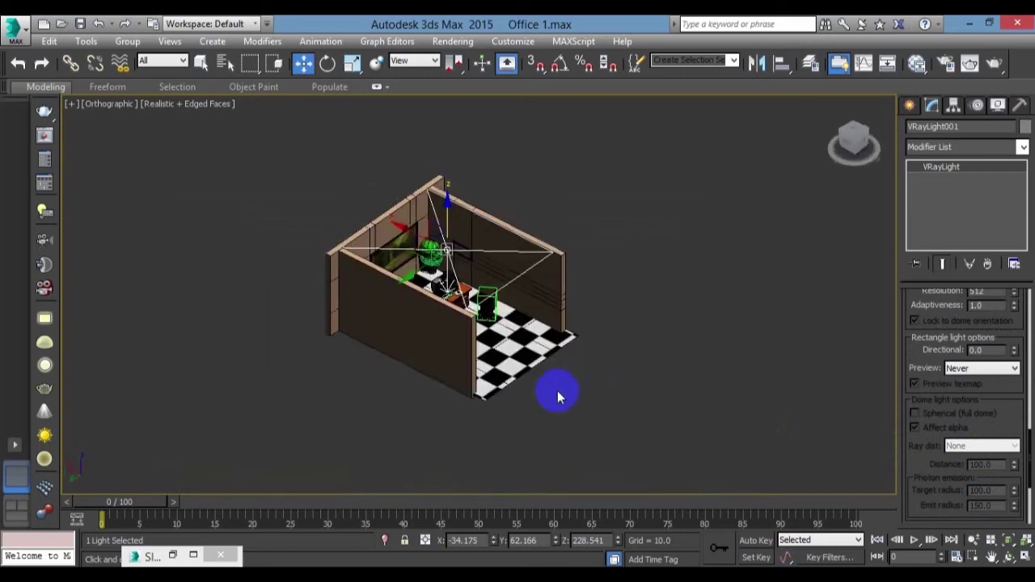
# Shift-rotate VRayLight001 to clone a copy, VRayLight002.
pyautogui.keyDown('alt'); pyautogui.moveTo(522, 300); pyautogui.dragTo(503, 331, button='middle'); pyautogui.keyUp('alt')
pyautogui.press('e')
pyautogui.moveTo(504, 332); pyautogui.dragTo(429, 244)
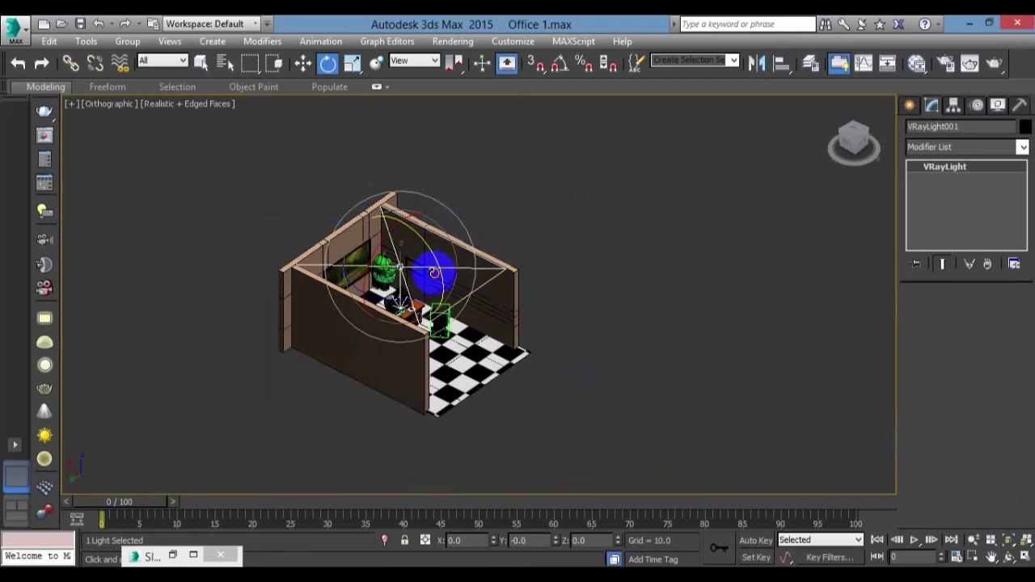
pyautogui.keyDown('shift'); pyautogui.moveTo(434, 252); pyautogui.dragTo(429, 235); pyautogui.keyUp('shift')
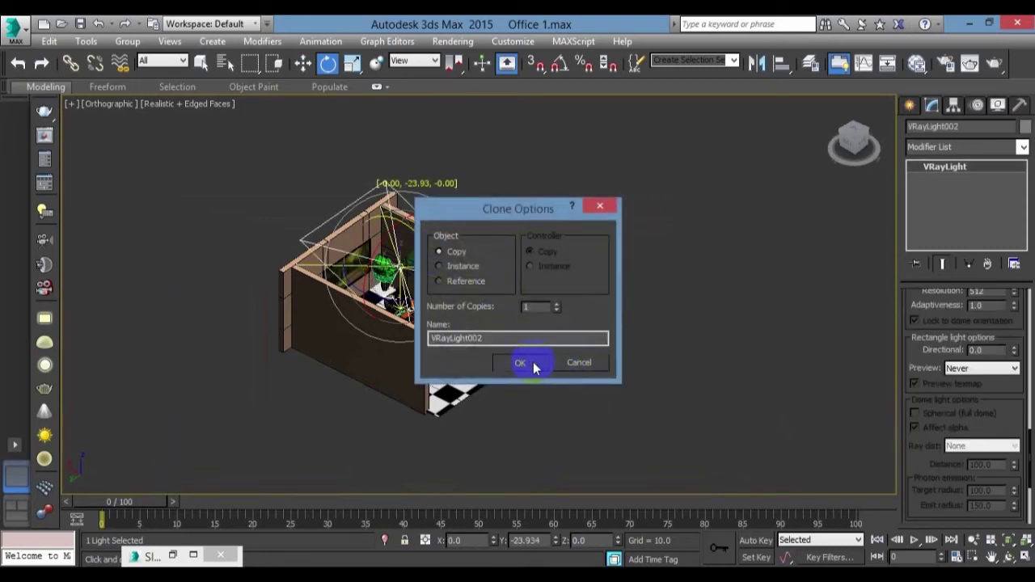
pyautogui.click(529, 362)
pyautogui.moveTo(376, 353)
pyautogui.keyDown('alt'); pyautogui.mouseDown(button='middle')
pyautogui.moveTo(408, 350)
pyautogui.moveTo(330, 349)
pyautogui.mouseUp(button='middle'); pyautogui.keyUp('alt')
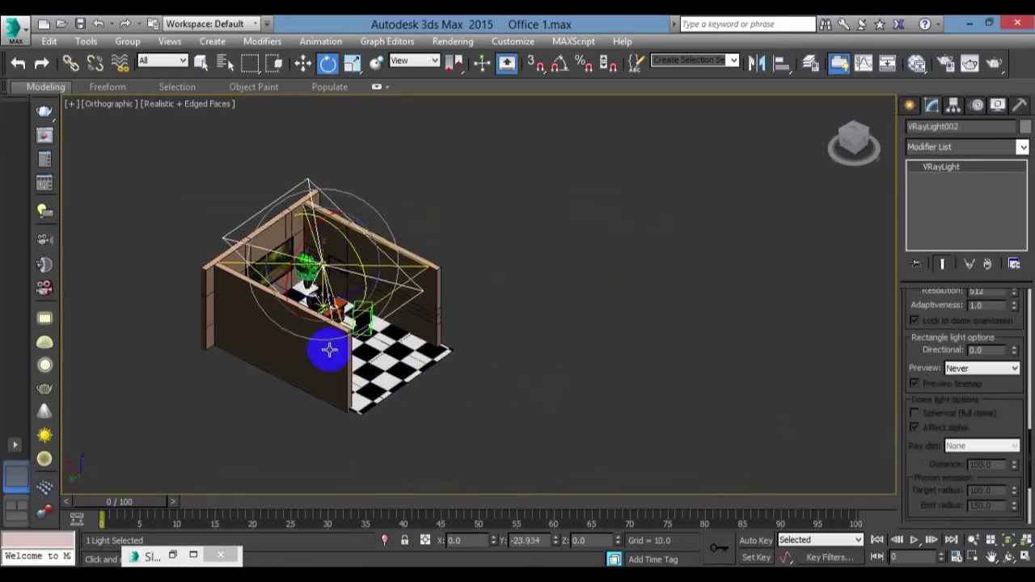
# Move VRayLight002 out of the room along X, shrink it, and lower it along Z.
pyautogui.press('w')
pyautogui.scroll(3, 287, 246)
pyautogui.moveTo(287, 246); pyautogui.dragTo(462, 370)
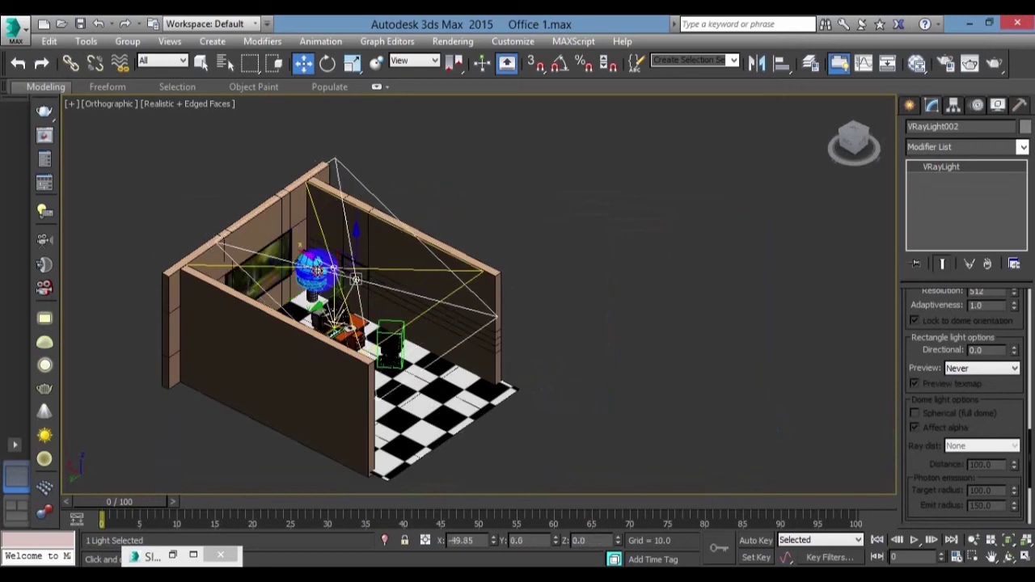
pyautogui.moveTo(461, 370)
pyautogui.keyDown('alt'); pyautogui.mouseDown(button='middle')
pyautogui.moveTo(568, 416)
pyautogui.moveTo(492, 405)
pyautogui.moveTo(550, 370)
pyautogui.moveTo(629, 364)
pyautogui.mouseUp(button='middle'); pyautogui.keyUp('alt')
pyautogui.press('r')
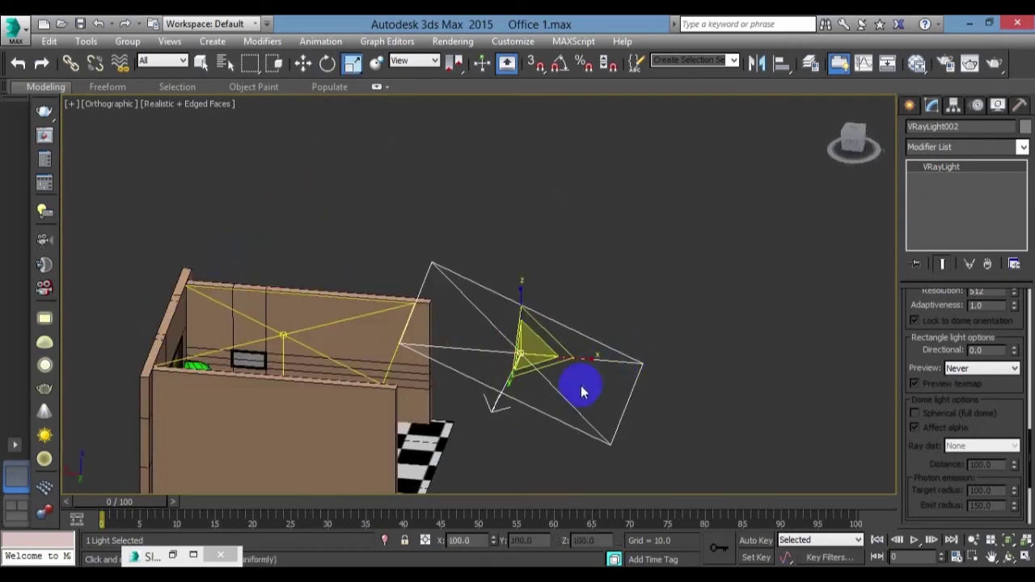
pyautogui.moveTo(582, 359); pyautogui.dragTo(549, 354)
pyautogui.moveTo(550, 353)
pyautogui.keyDown('alt'); pyautogui.mouseDown(button='middle')
pyautogui.moveTo(437, 338)
pyautogui.moveTo(490, 328)
pyautogui.moveTo(520, 370)
pyautogui.moveTo(525, 318)
pyautogui.mouseUp(button='middle'); pyautogui.keyUp('alt')
pyautogui.press('w')
pyautogui.moveTo(511, 235); pyautogui.dragTo(526, 266)
pyautogui.moveTo(527, 266)
pyautogui.keyDown('alt'); pyautogui.mouseDown(button='middle')
pyautogui.moveTo(563, 361)
pyautogui.moveTo(577, 347)
pyautogui.moveTo(554, 346)
pyautogui.moveTo(566, 349)
pyautogui.mouseUp(button='middle'); pyautogui.keyUp('alt')
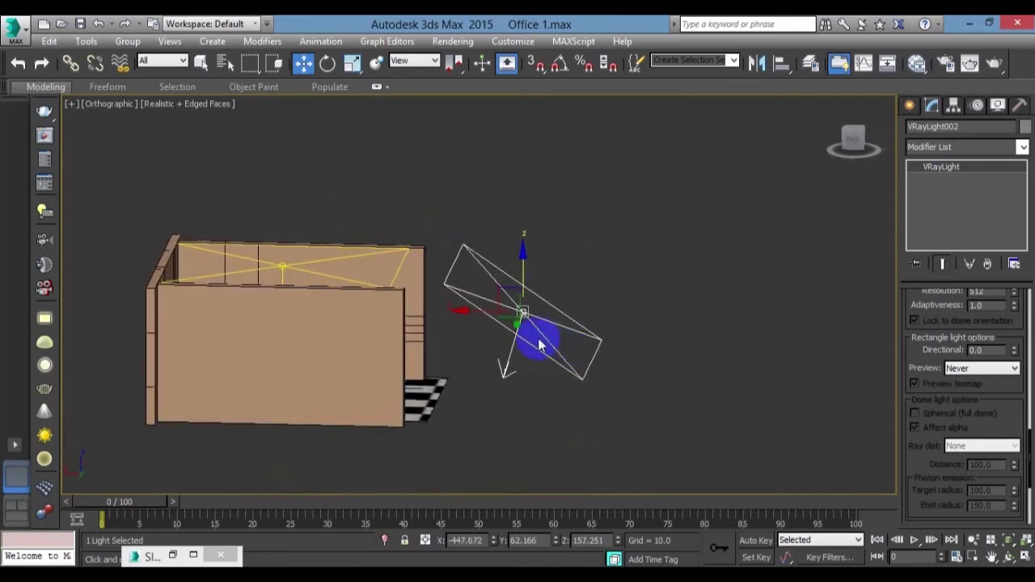
# Tilt VRayLight002 about -35° around Y and shrink its height.
pyautogui.press('e')
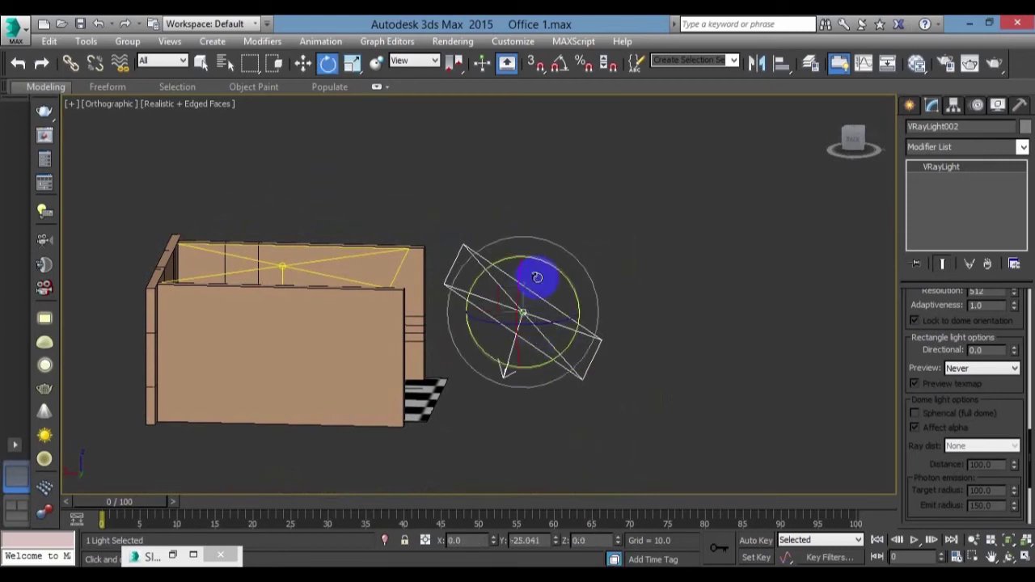
pyautogui.moveTo(555, 272); pyautogui.dragTo(598, 324)
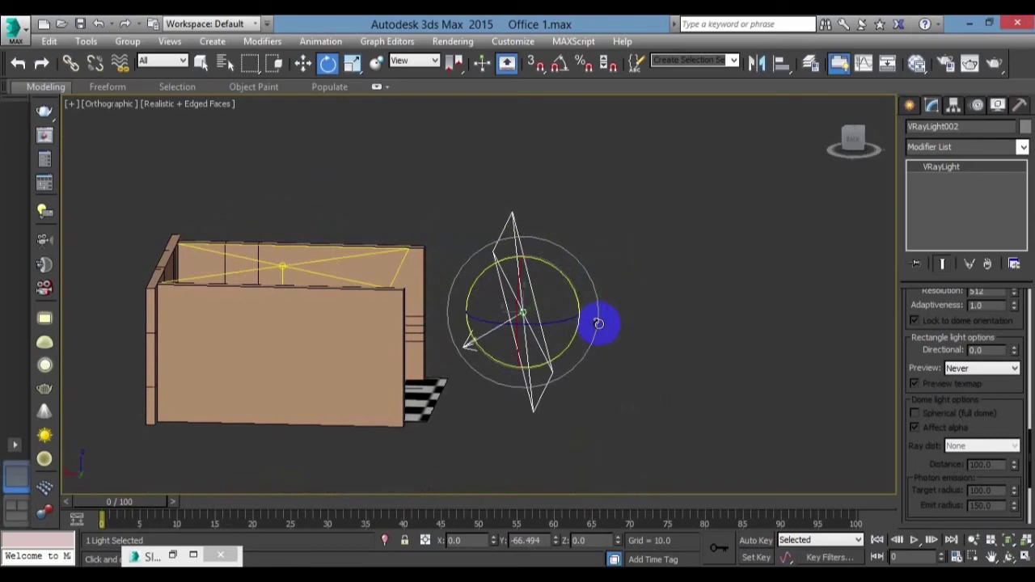
pyautogui.press('r')
pyautogui.moveTo(517, 247); pyautogui.dragTo(601, 328)
pyautogui.moveTo(601, 328)
pyautogui.keyDown('alt'); pyautogui.mouseDown(button='middle')
pyautogui.moveTo(421, 323)
pyautogui.moveTo(577, 328)
pyautogui.moveTo(576, 339)
pyautogui.moveTo(578, 324)
pyautogui.moveTo(555, 319)
pyautogui.moveTo(566, 324)
pyautogui.mouseUp(button='middle'); pyautogui.keyUp('alt')
pyautogui.scroll(1, 963, 396)
pyautogui.scroll(3, 940, 318)
pyautogui.scroll(3, 946, 393)
pyautogui.scroll(3, 956, 350)
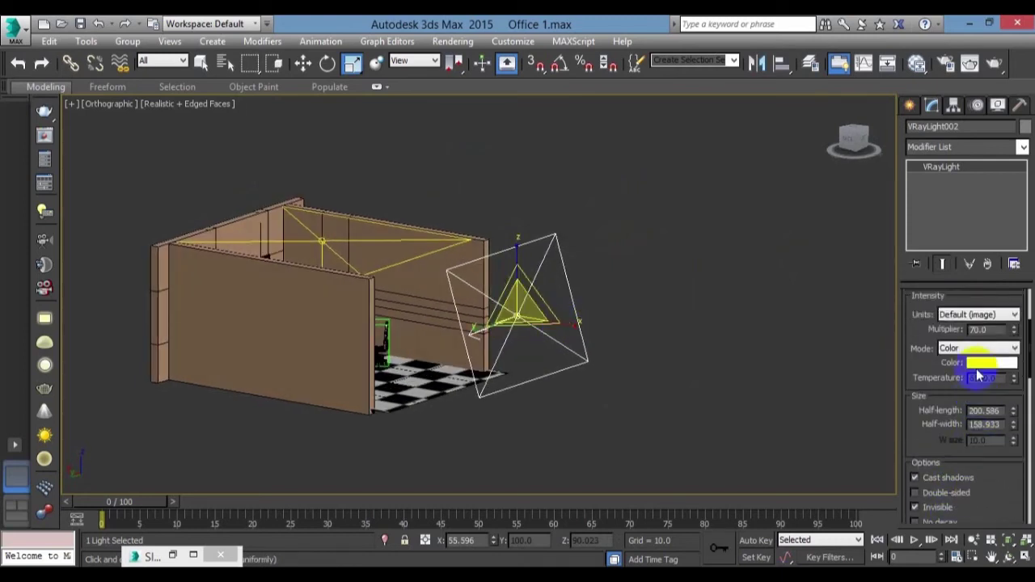
pyautogui.scroll(2, 978, 376)
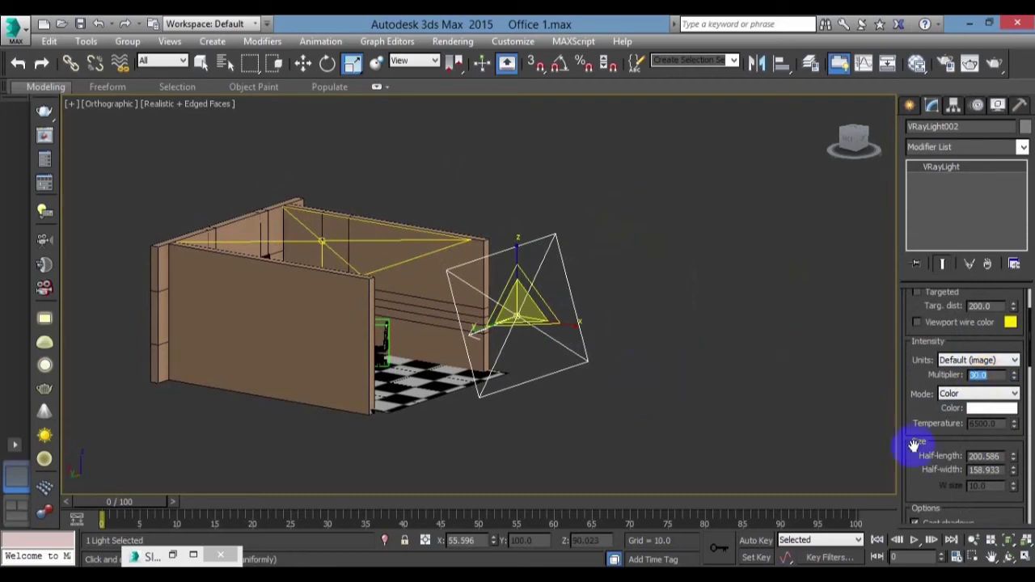
pyautogui.scroll(-5, 919, 440)
pyautogui.moveTo(620, 418)
pyautogui.keyDown('alt'); pyautogui.mouseDown(button='middle')
pyautogui.moveTo(554, 418)
pyautogui.moveTo(512, 382)
pyautogui.mouseUp(button='middle'); pyautogui.keyUp('alt')
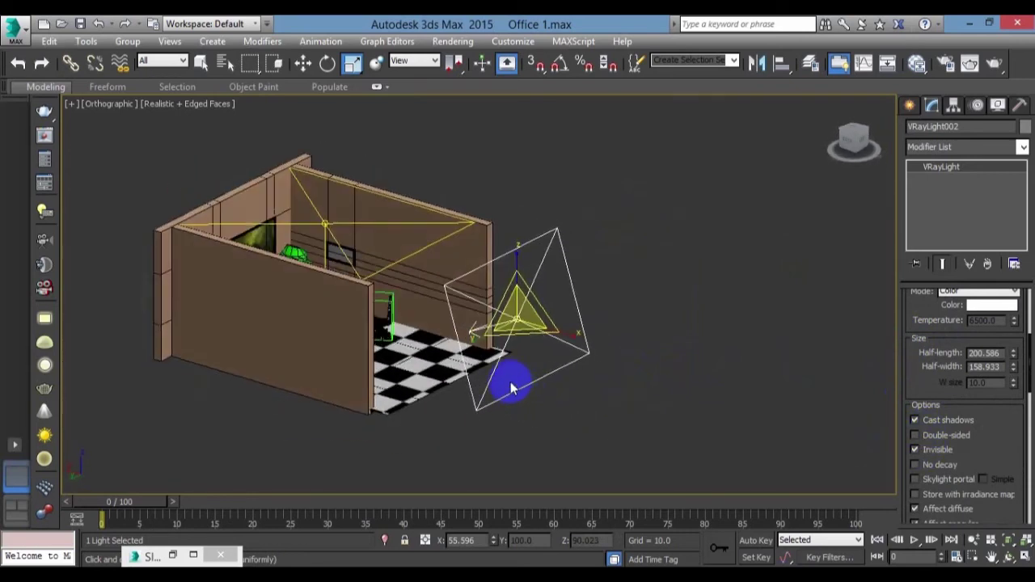
# In the Top view, drag a VRayPhysicalCamera from outside the office into the room, then view through it.
pyautogui.press('t')
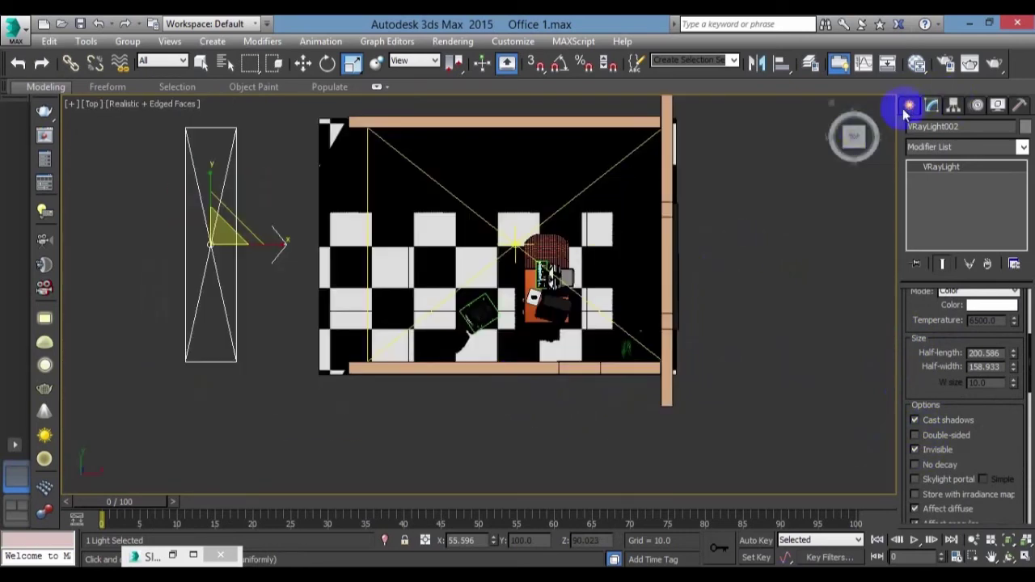
pyautogui.click(909, 105)
pyautogui.click(967, 129)
pyautogui.click(962, 151)
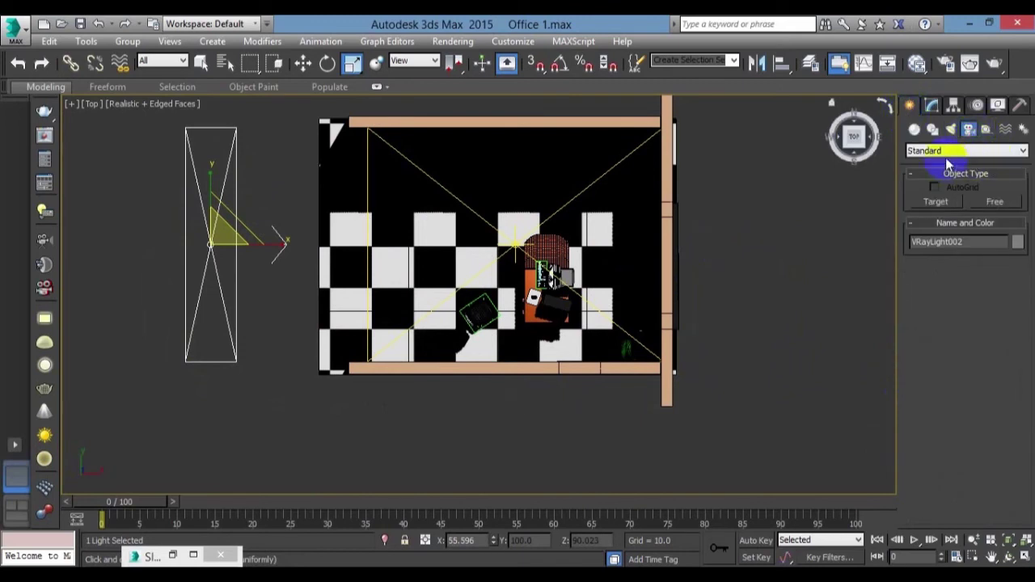
pyautogui.click(936, 174)
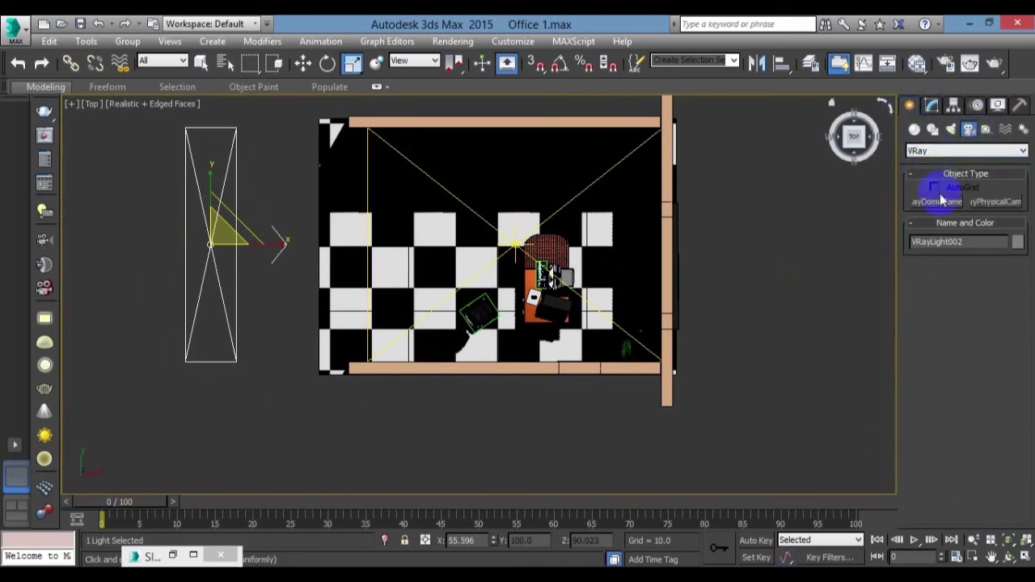
pyautogui.click(999, 202)
pyautogui.scroll(-4, 286, 342)
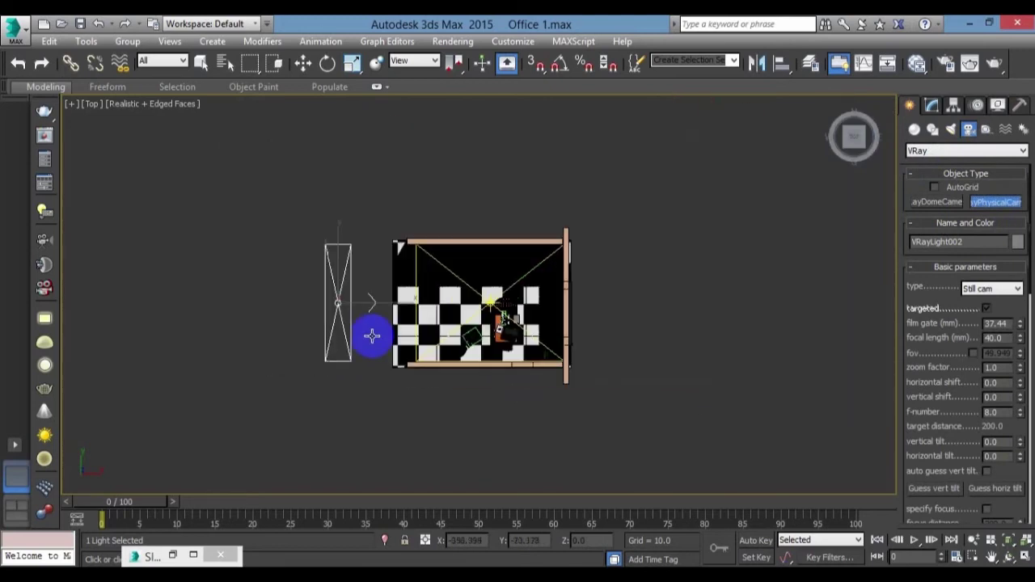
pyautogui.moveTo(232, 308); pyautogui.dragTo(459, 305)
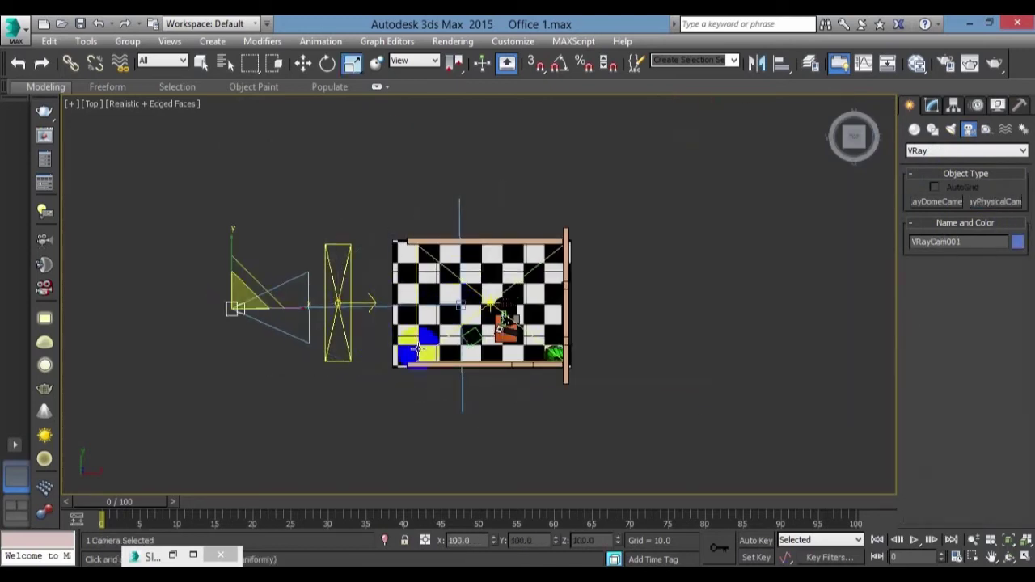
pyautogui.press('c')
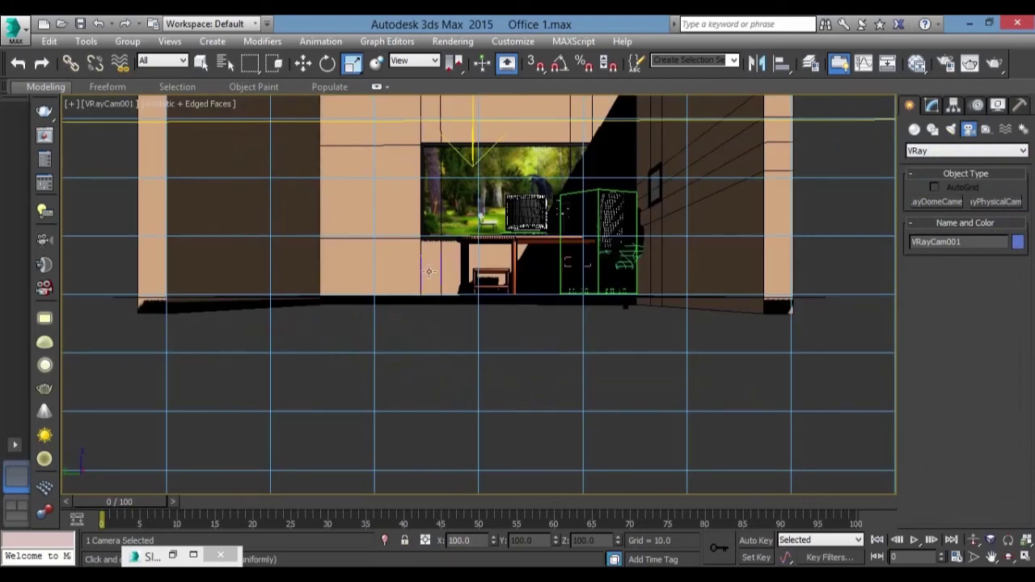
# Turn on Show Safe Frames, restore the two-view layout and make the left view Perspective.
pyautogui.click(115, 104)
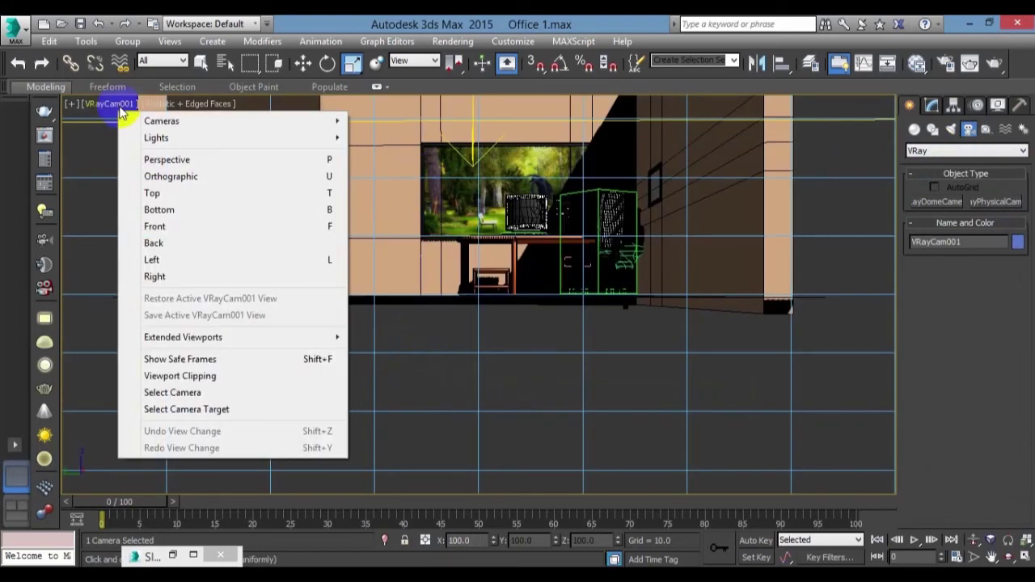
pyautogui.click(214, 359)
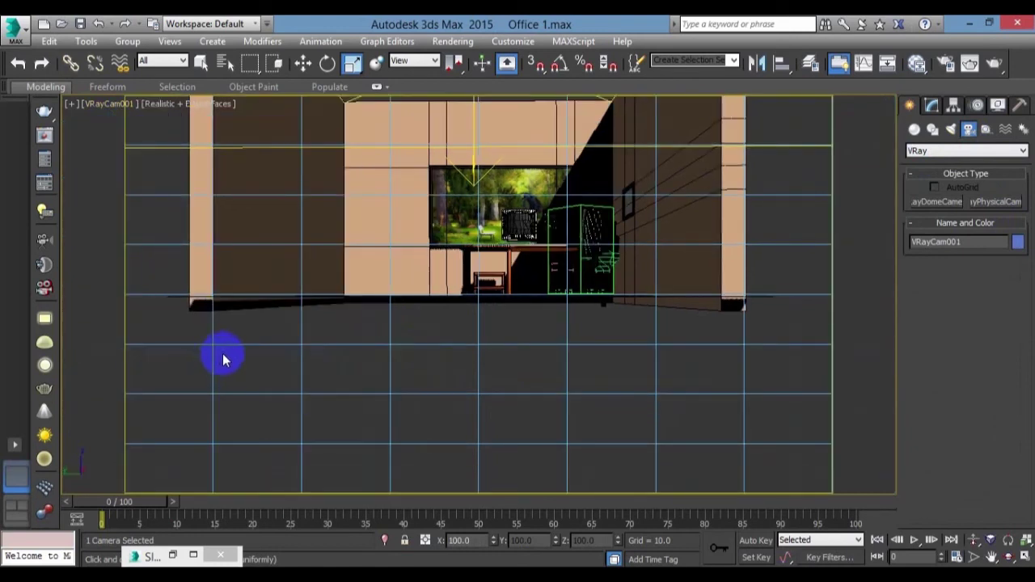
pyautogui.hotkey('alt', 'w')
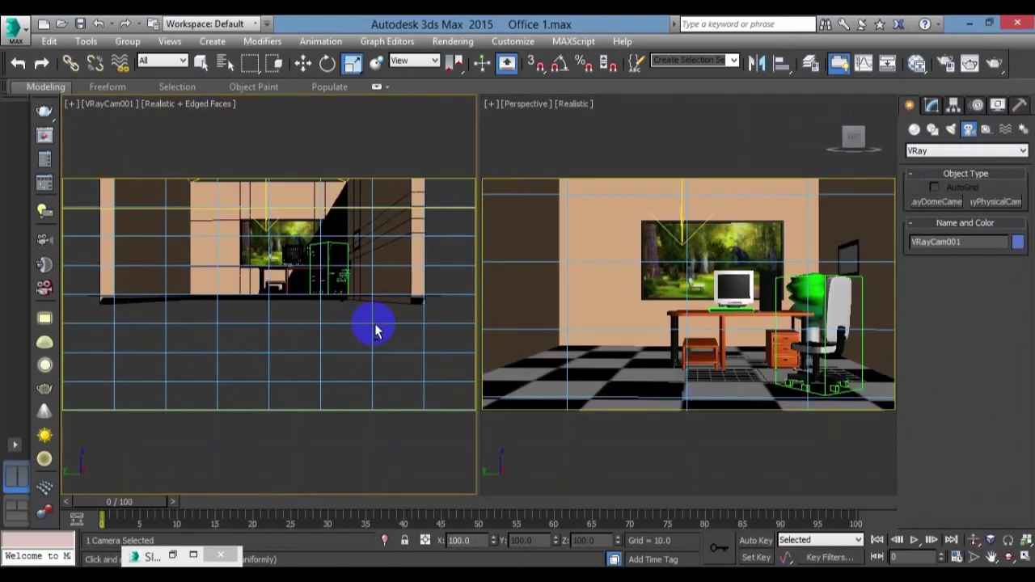
pyautogui.click(277, 327)
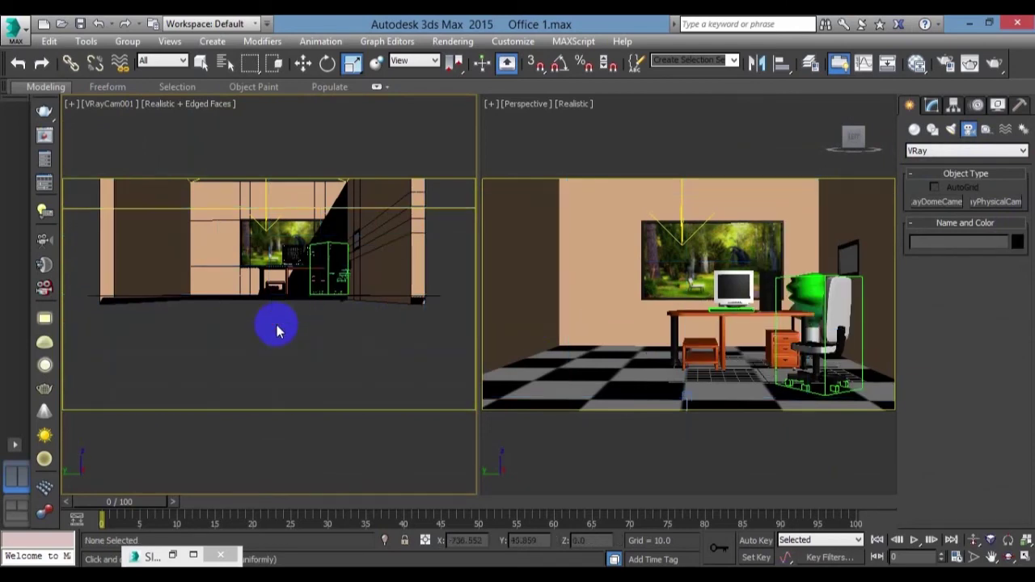
pyautogui.press('p')
pyautogui.scroll(-5, 276, 327)
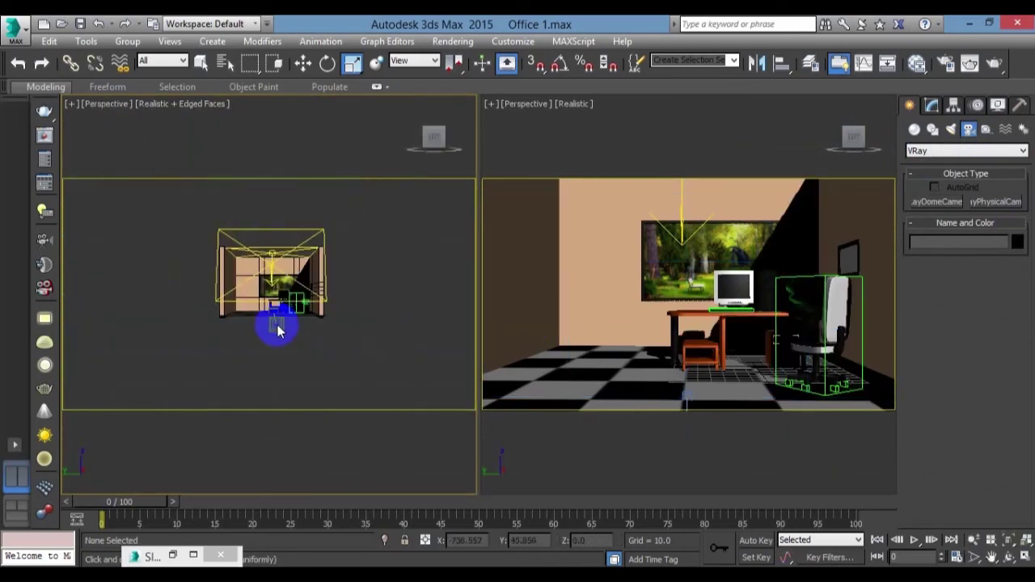
pyautogui.moveTo(330, 353)
pyautogui.keyDown('alt'); pyautogui.mouseDown(button='middle')
pyautogui.moveTo(296, 360)
pyautogui.moveTo(310, 368)
pyautogui.mouseUp(button='middle'); pyautogui.keyUp('alt')
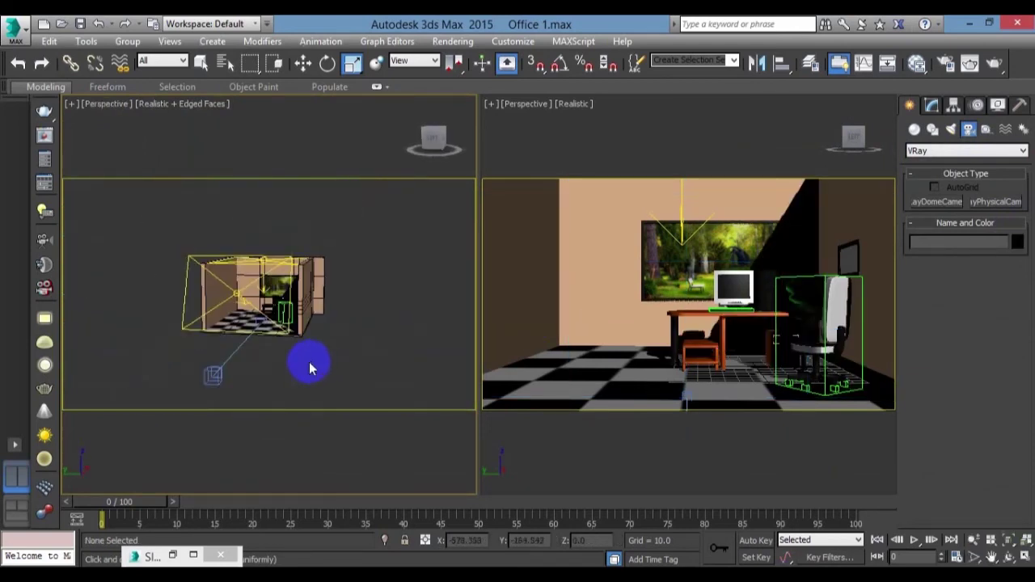
# Set the selection filter to Cameras and move VRayCam001 slightly upward in the left view.
pyautogui.click(213, 374)
pyautogui.click(165, 63)
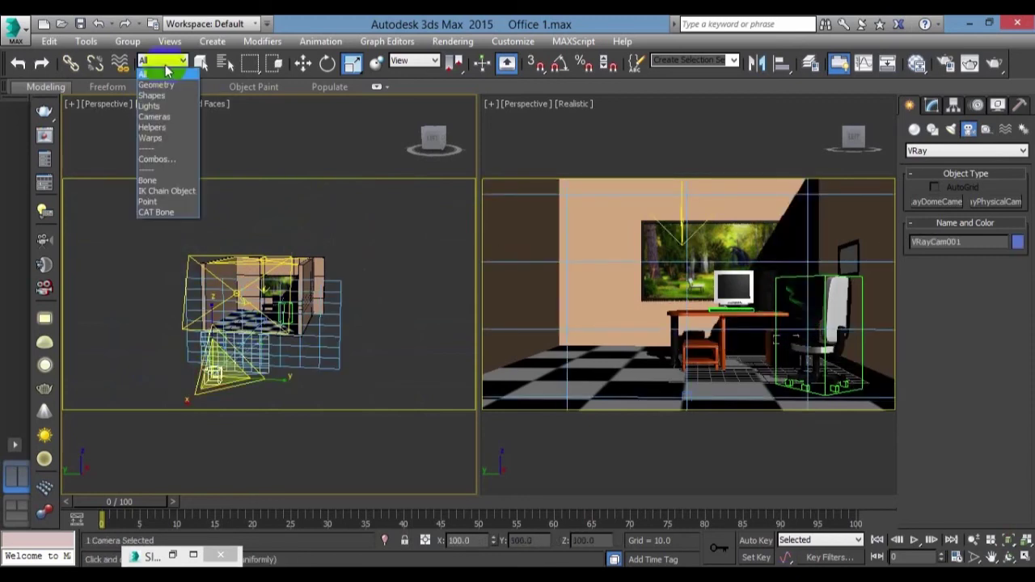
pyautogui.click(154, 116)
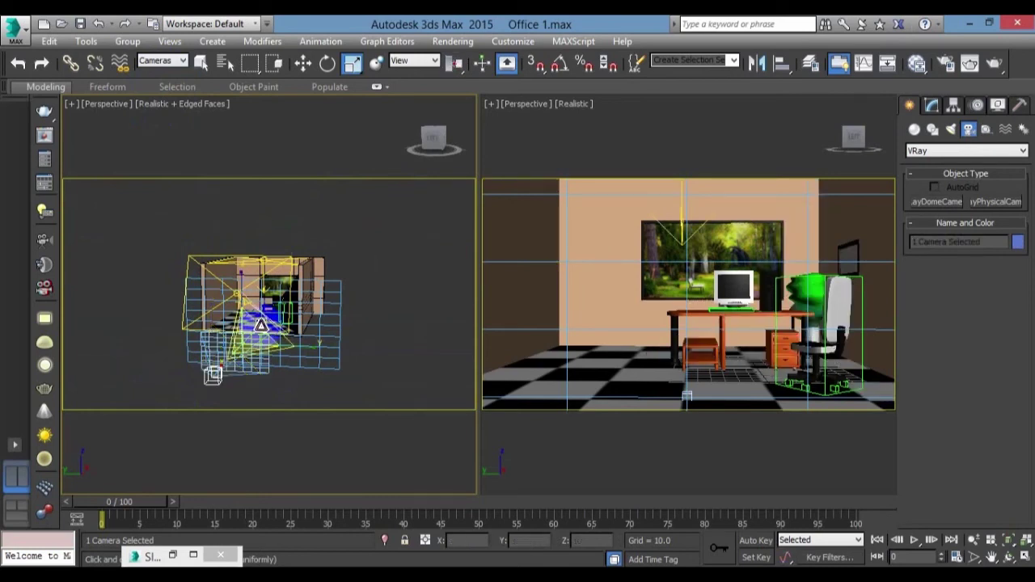
pyautogui.click(290, 380)
pyautogui.click(612, 363)
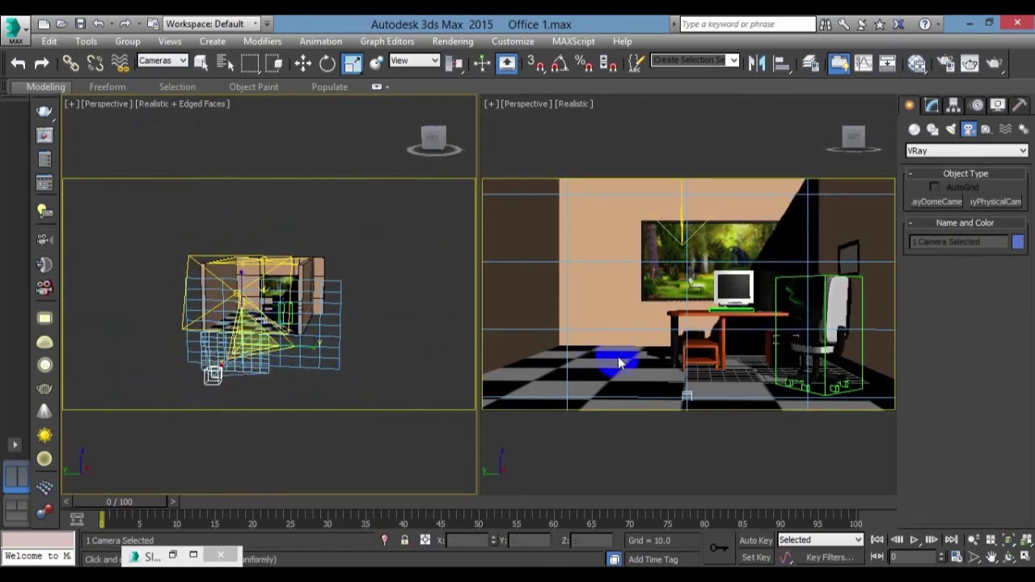
pyautogui.click(246, 347)
pyautogui.press('w')
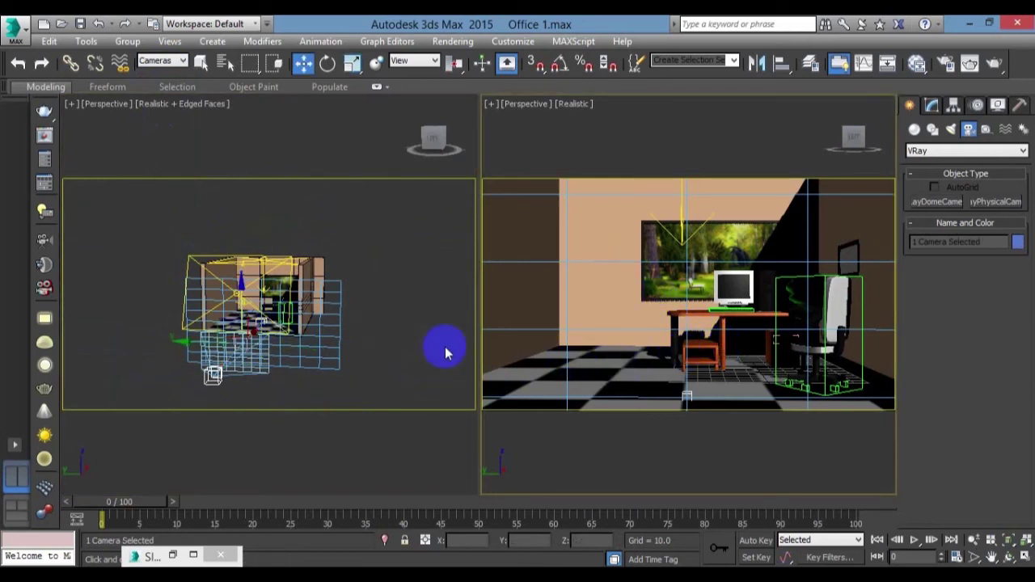
pyautogui.click(240, 292)
pyautogui.moveTo(240, 293); pyautogui.dragTo(246, 275)
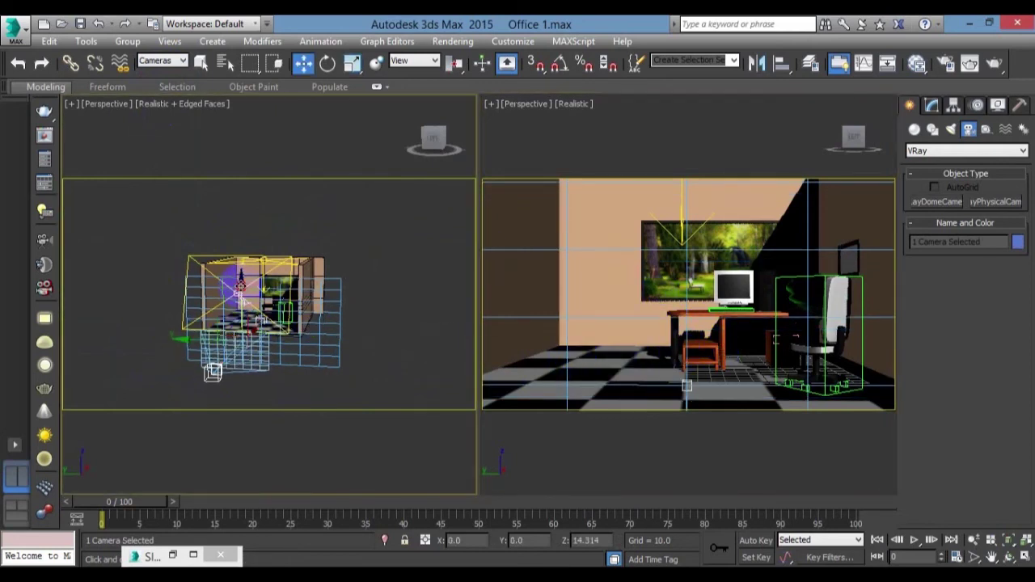
pyautogui.rightClick(654, 279)
# Slide VRayCam001 along X closer to the room's open side.
pyautogui.press('c')
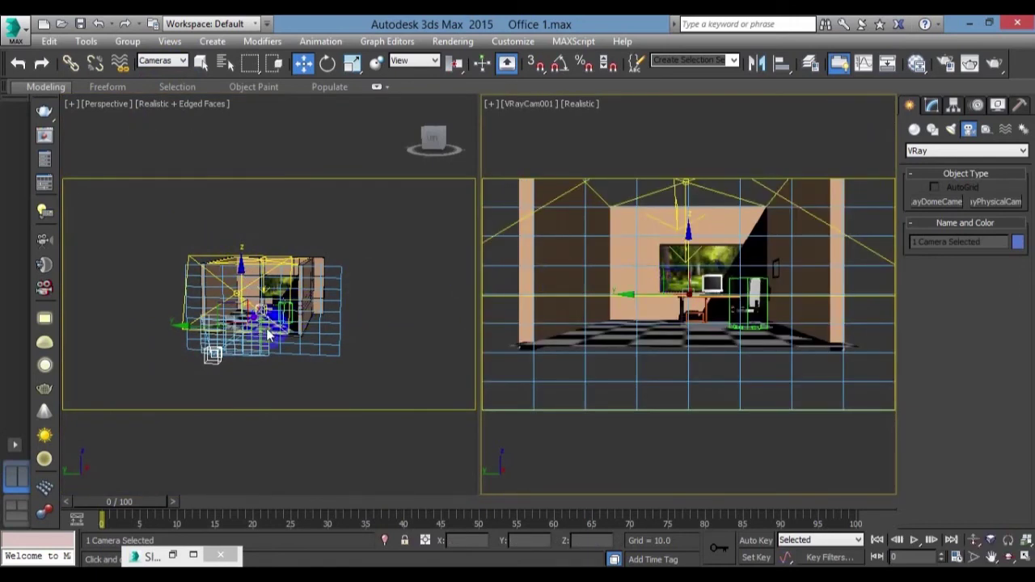
pyautogui.keyDown('alt'); pyautogui.moveTo(274, 331); pyautogui.dragTo(276, 322, button='middle'); pyautogui.keyUp('alt')
pyautogui.moveTo(277, 322); pyautogui.dragTo(380, 306)
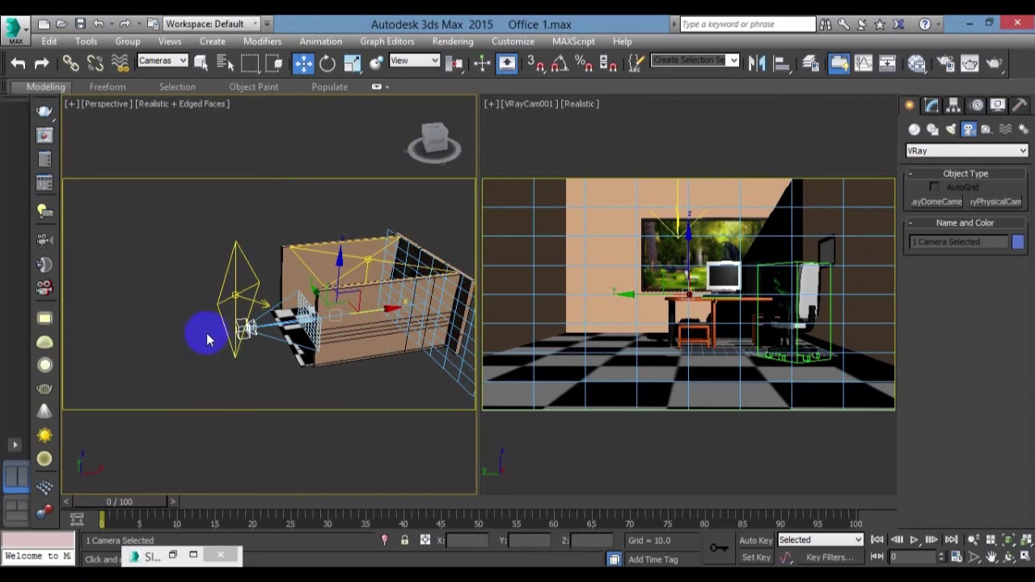
# Maximize the Perspective viewport and zoom in toward the desk, monitor and chair.
pyautogui.hotkey('alt', 'w')
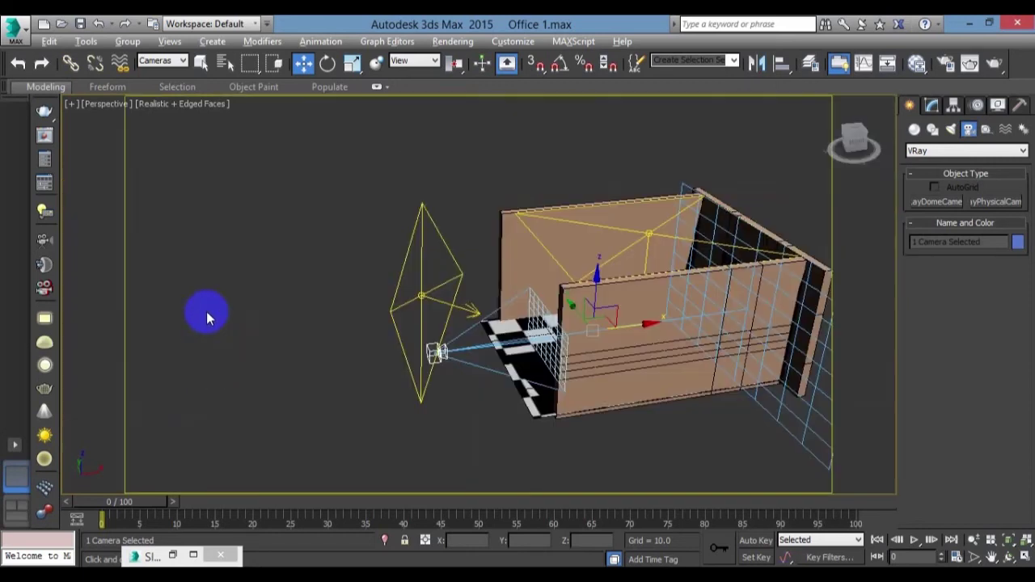
pyautogui.keyDown('alt'); pyautogui.moveTo(283, 317); pyautogui.dragTo(436, 283, button='middle'); pyautogui.keyUp('alt')
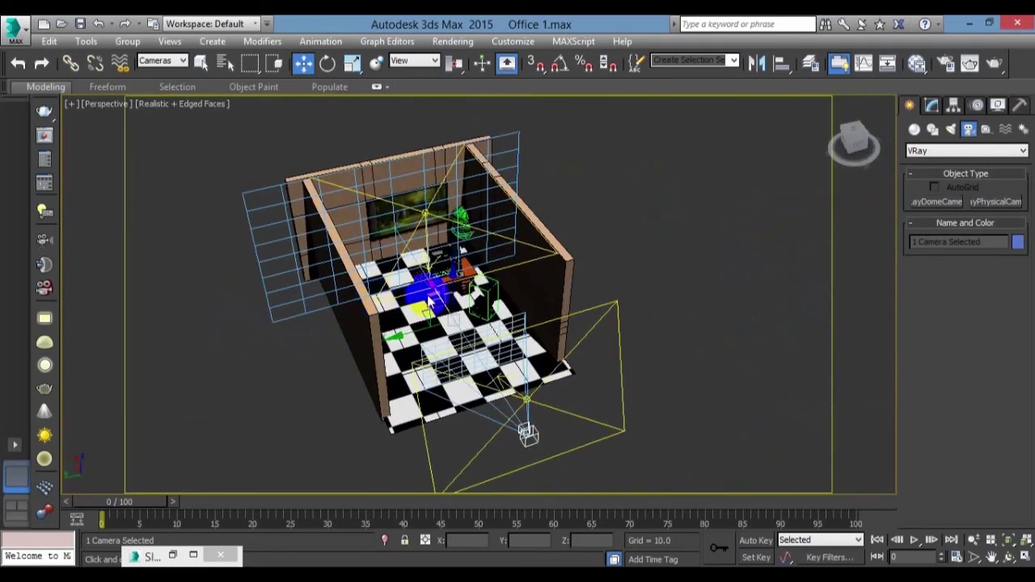
pyautogui.scroll(5, 473, 283)
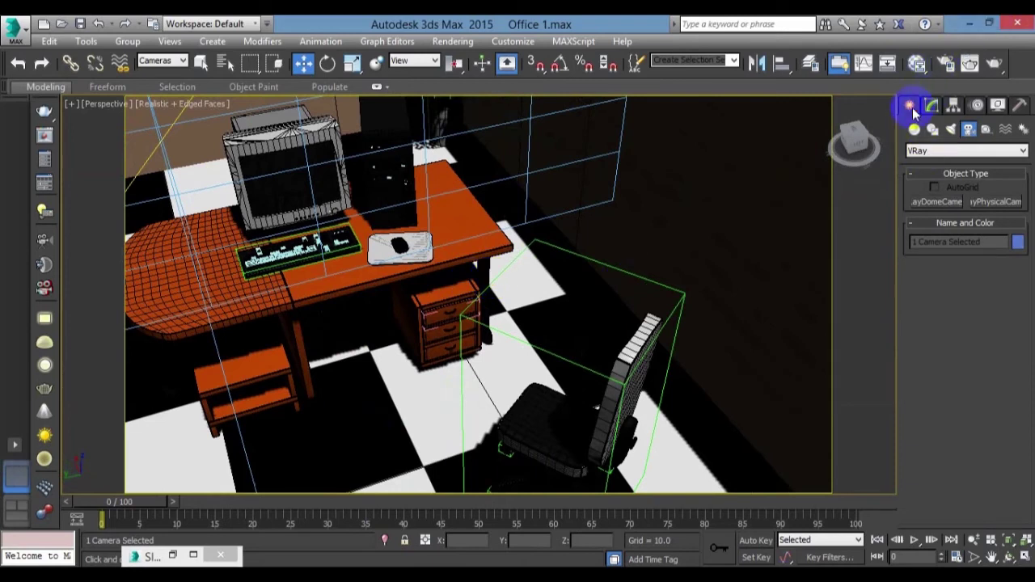
# Clear the camera selection and set the selection filter back to All.
pyautogui.click(623, 395)
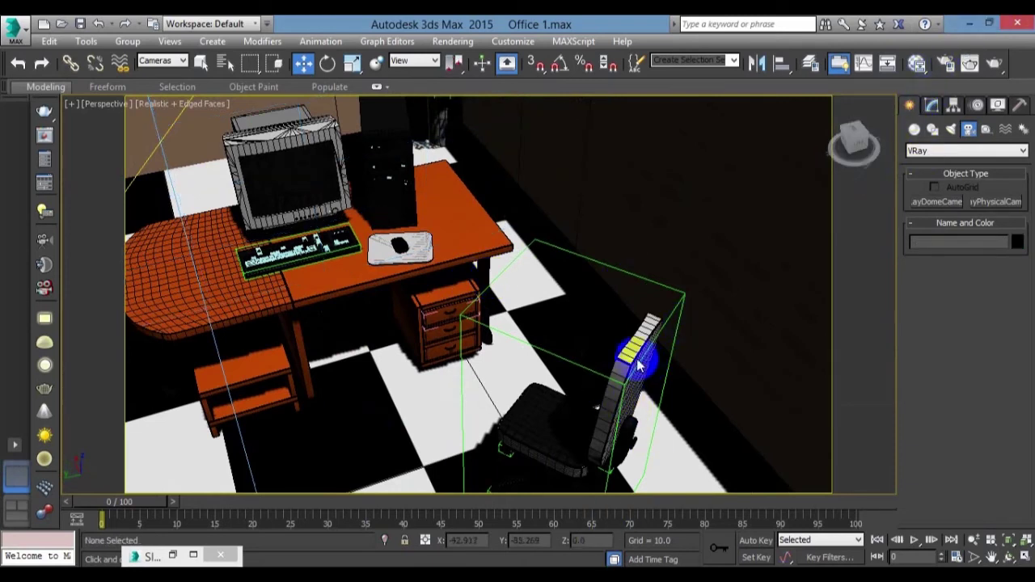
pyautogui.click(161, 60)
pyautogui.click(150, 73)
# Select the chair back and seat and assign Material #65 from the Slate Material Editor.
pyautogui.click(612, 397)
pyautogui.moveTo(606, 400)
pyautogui.keyDown('alt'); pyautogui.mouseDown(button='middle')
pyautogui.moveTo(594, 281)
pyautogui.moveTo(558, 331)
pyautogui.mouseUp(button='middle'); pyautogui.keyUp('alt')
pyautogui.keyDown('ctrl'); pyautogui.click(548, 346); pyautogui.keyUp('ctrl')
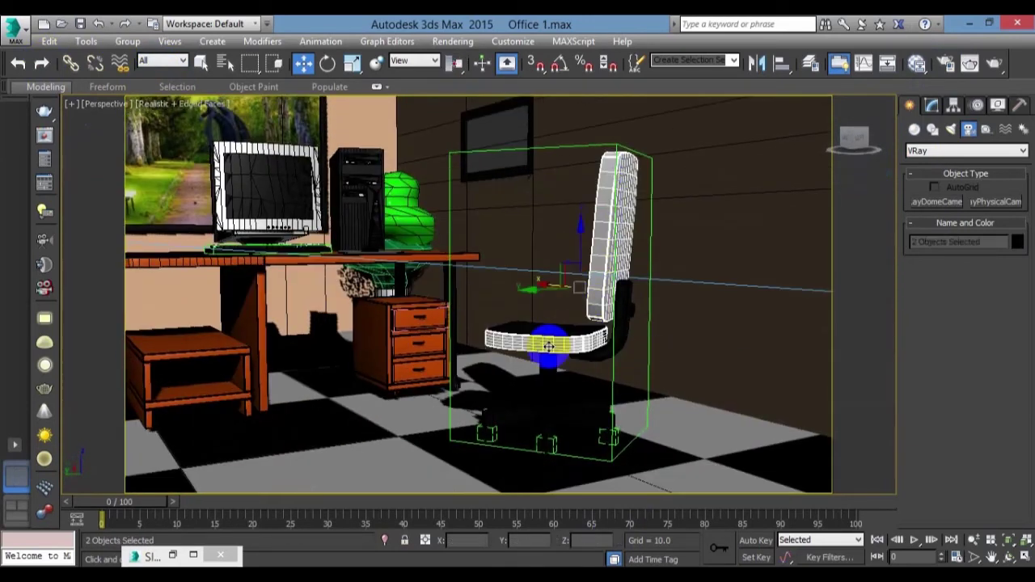
pyautogui.press('m')
pyautogui.rightClick(376, 279)
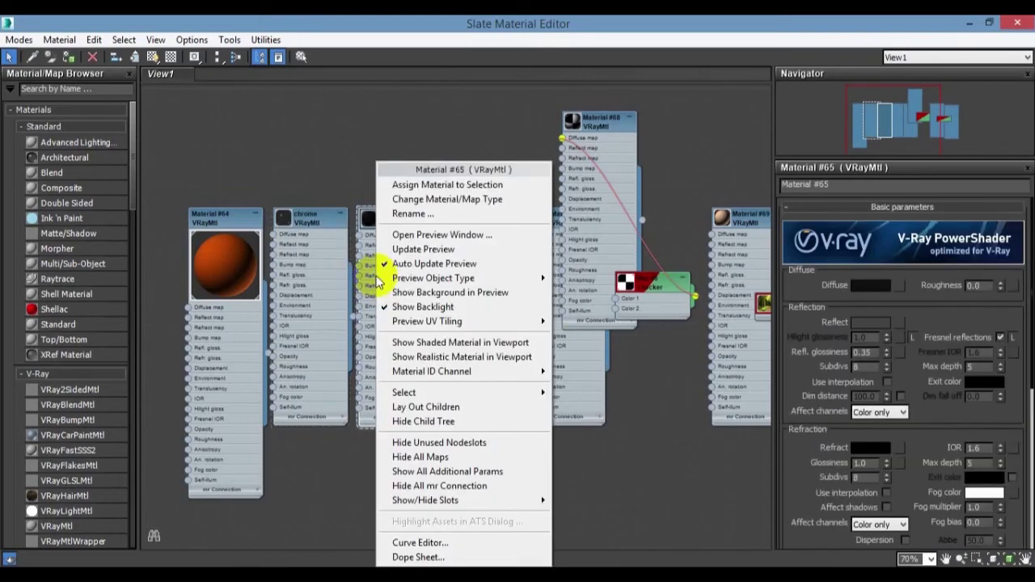
pyautogui.click(404, 185)
pyautogui.click(968, 23)
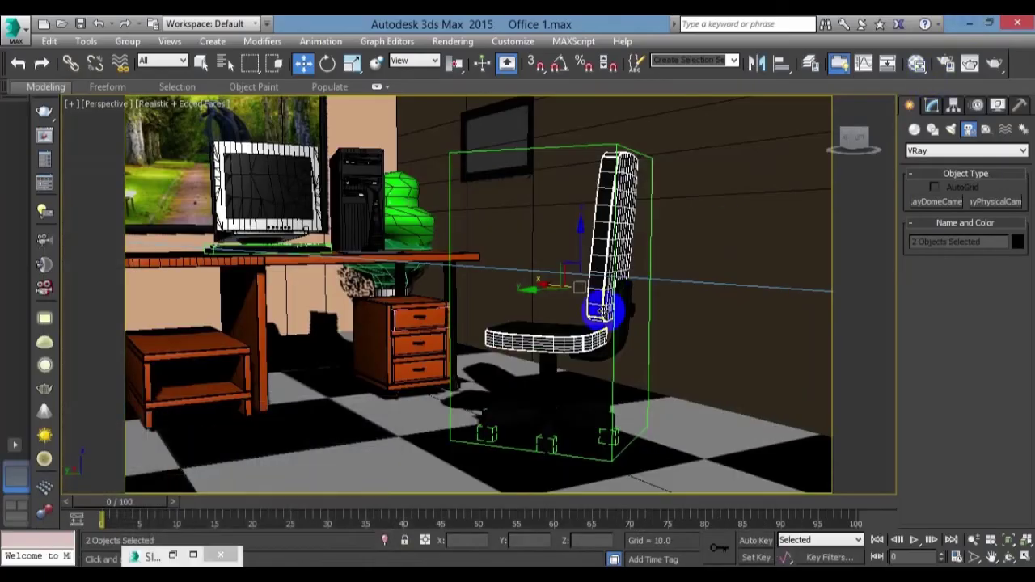
pyautogui.press('c')
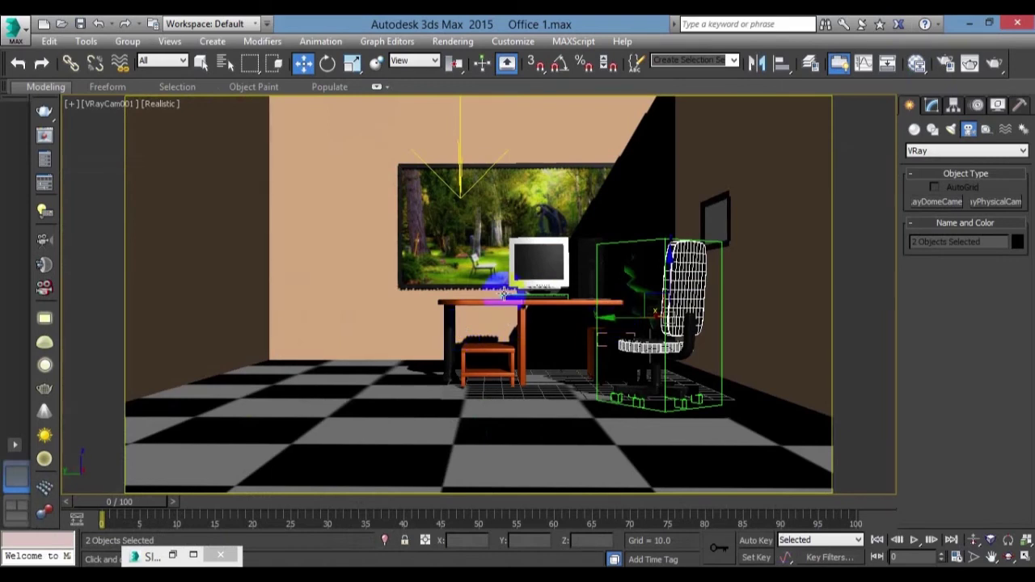
# Select VRayCam001 and show its parameters in the Modify panel.
pyautogui.press('p')
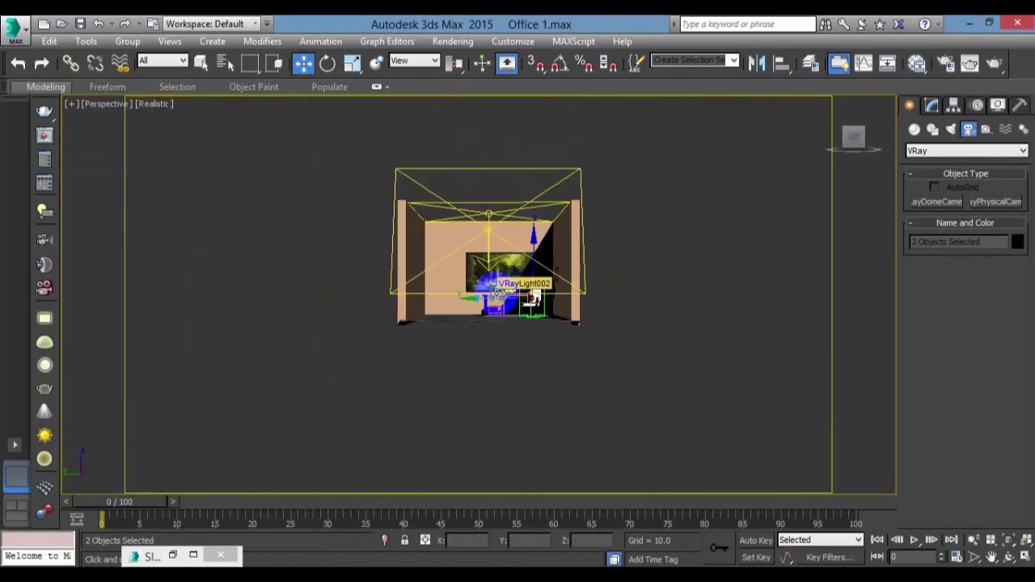
pyautogui.keyDown('alt'); pyautogui.moveTo(558, 429); pyautogui.dragTo(600, 428, button='middle'); pyautogui.keyUp('alt')
pyautogui.click(653, 384)
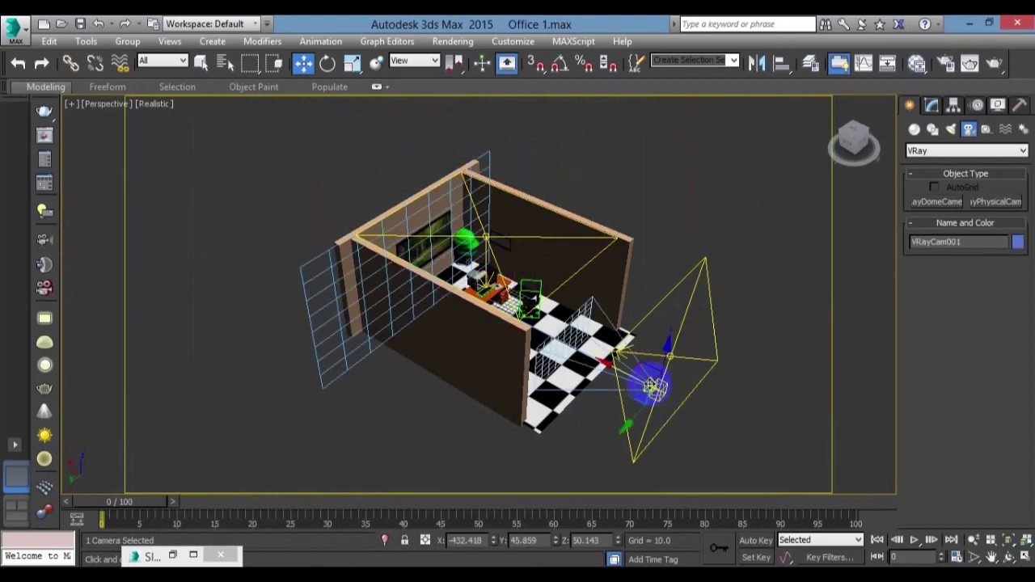
pyautogui.press('c')
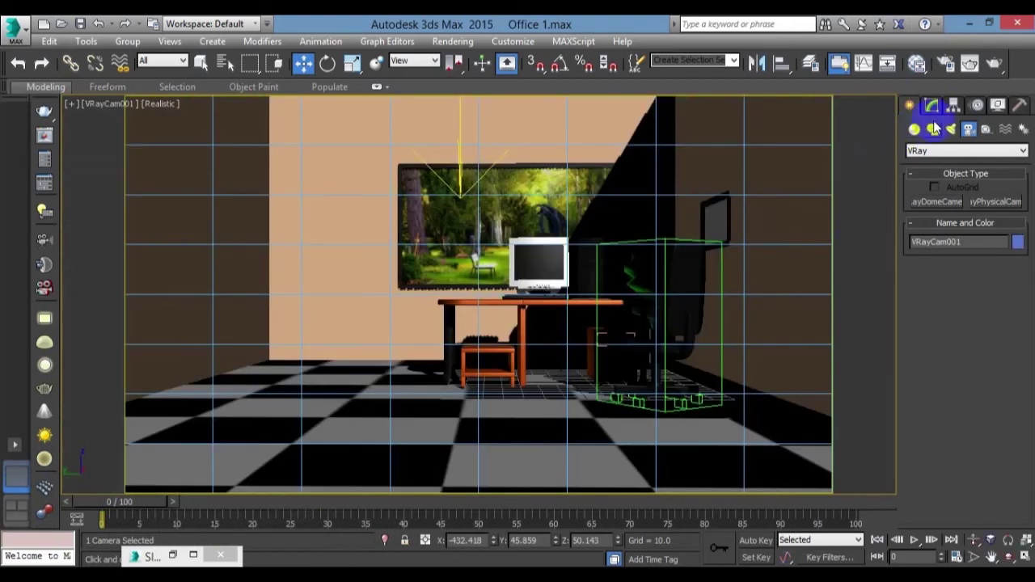
pyautogui.click(934, 107)
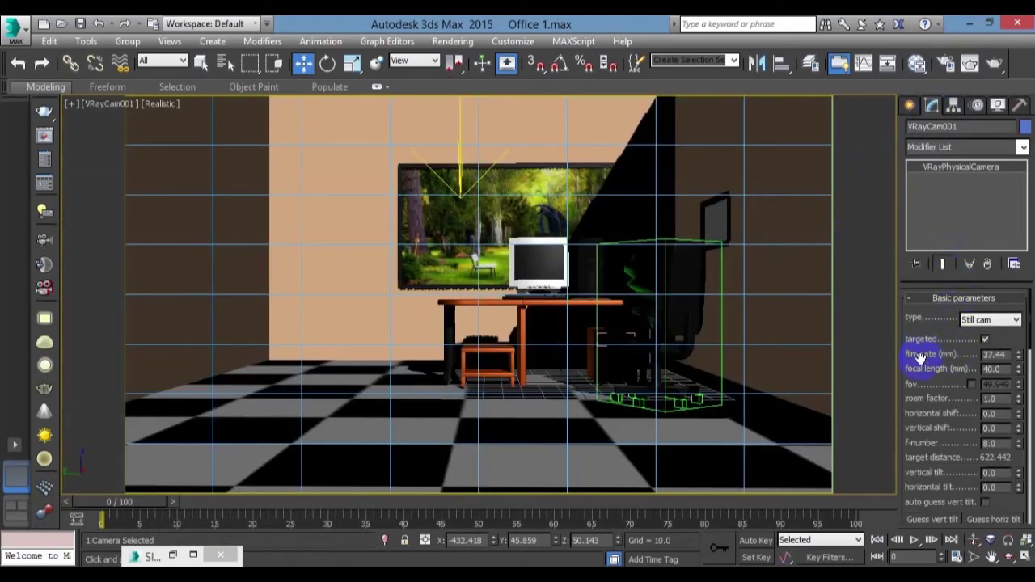
pyautogui.click(1018, 384)
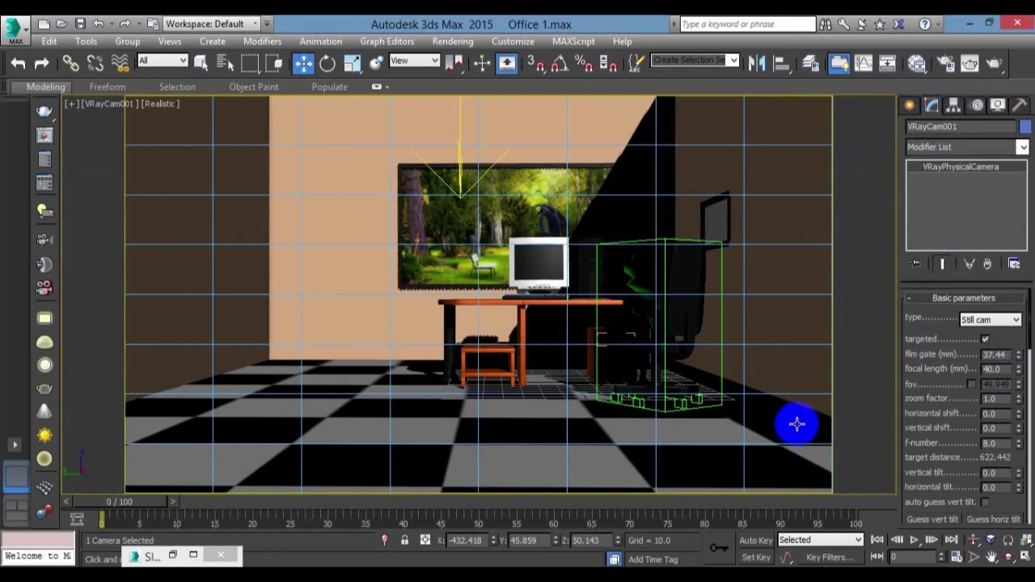
# Try a focal length of 41.2 on VRayCam001, then set it to 40.0.
pyautogui.press('p')
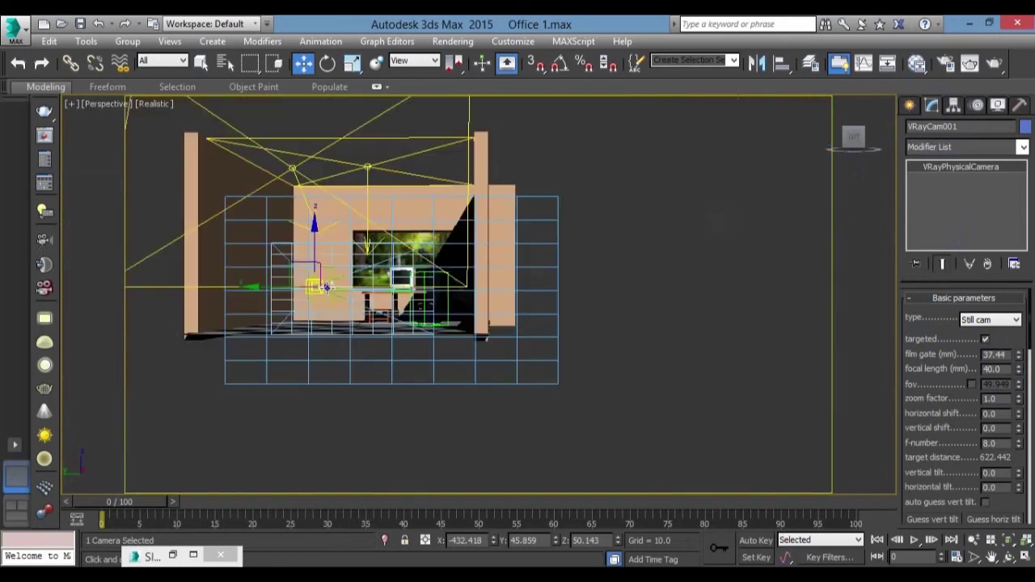
pyautogui.keyDown('alt'); pyautogui.moveTo(404, 365); pyautogui.dragTo(453, 355, button='middle'); pyautogui.keyUp('alt')
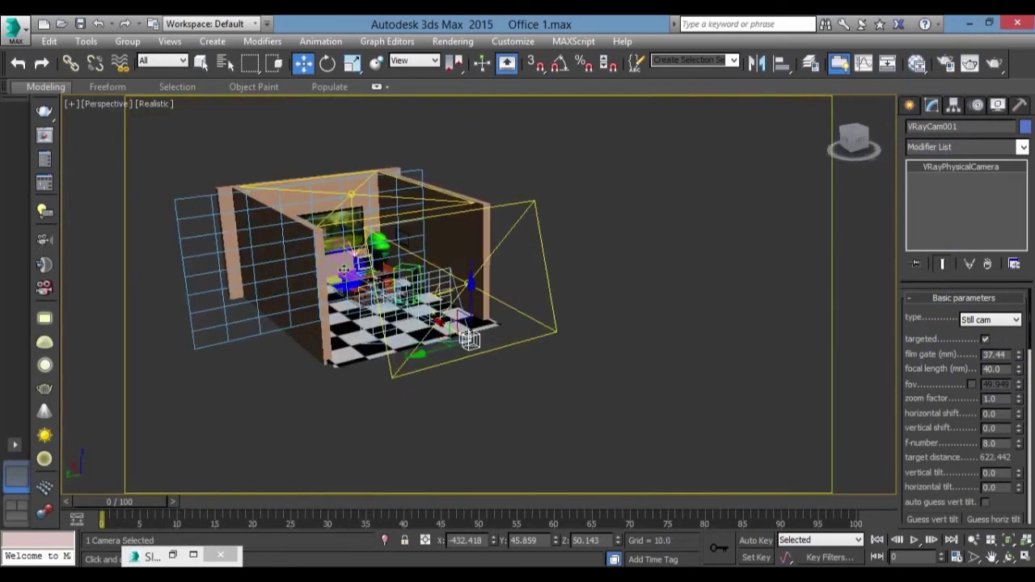
pyautogui.moveTo(1020, 366); pyautogui.dragTo(1025, 376)
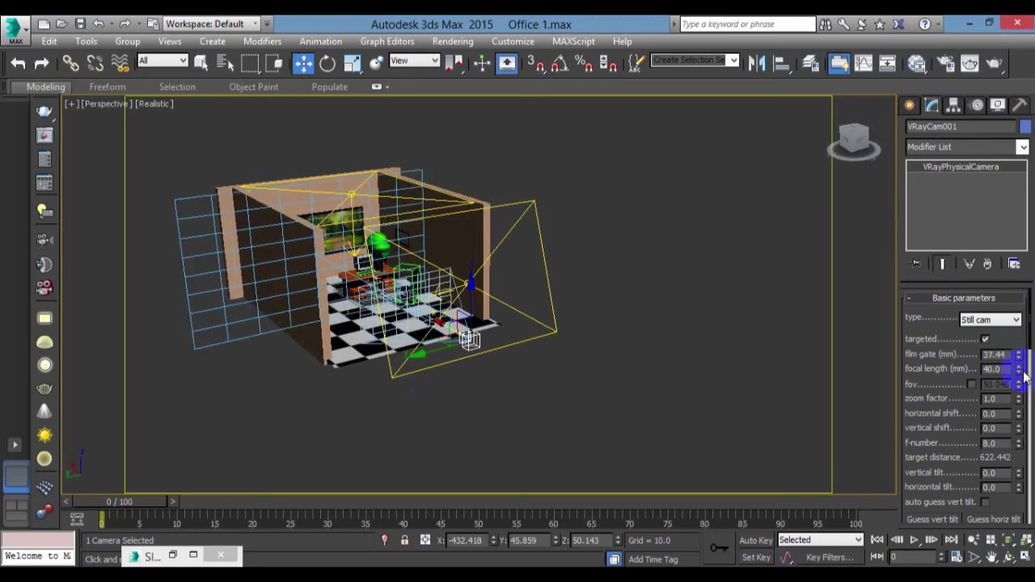
pyautogui.click(471, 339)
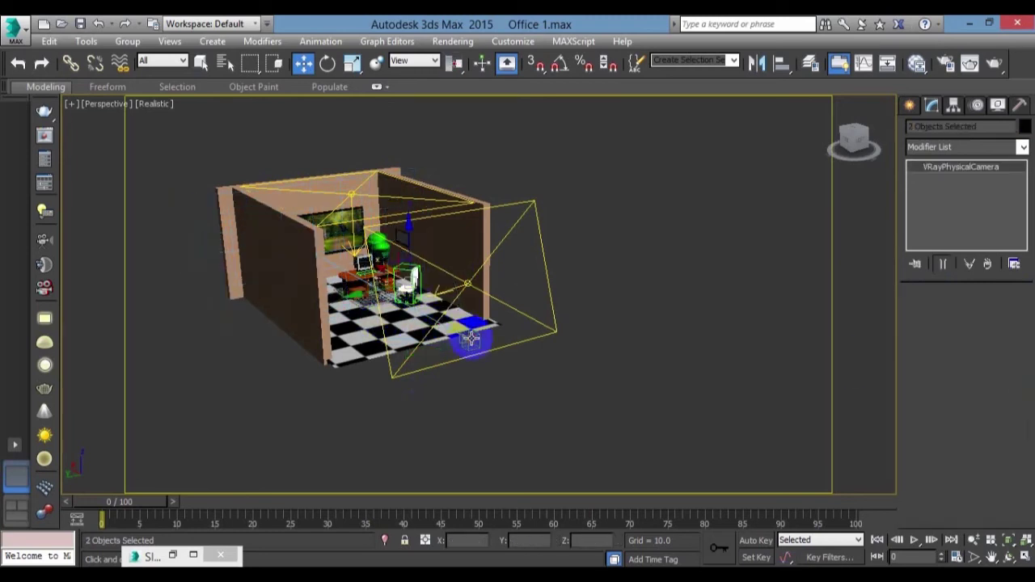
pyautogui.click(470, 339)
pyautogui.doubleClick(993, 369)
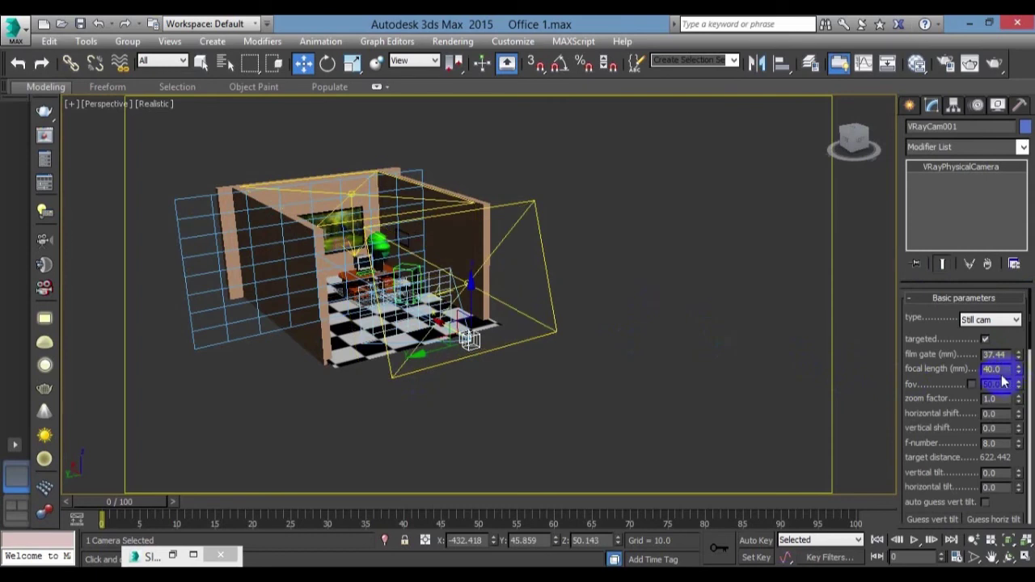
pyautogui.press('c')
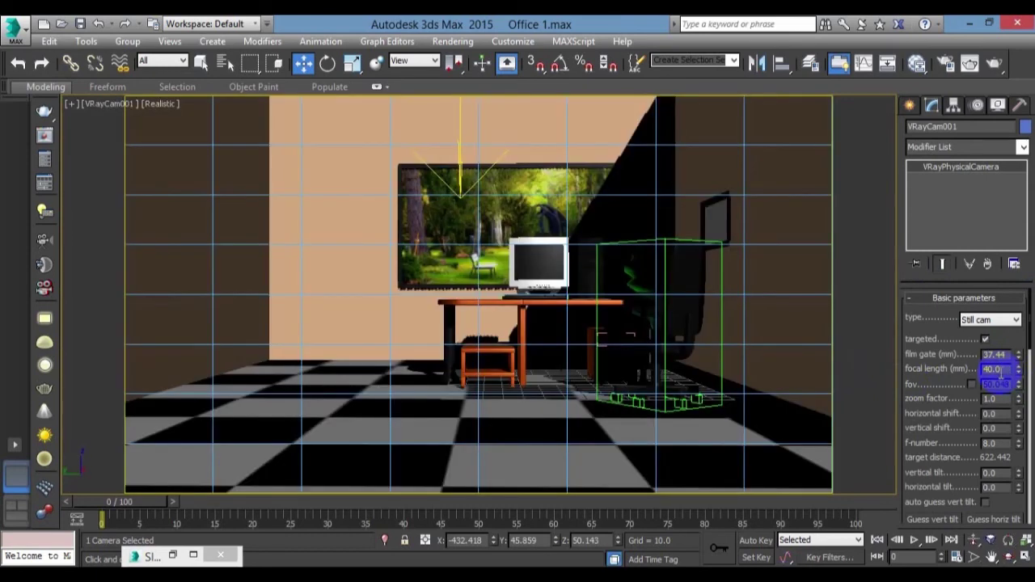
pyautogui.moveTo(1018, 374); pyautogui.dragTo(1013, 368)
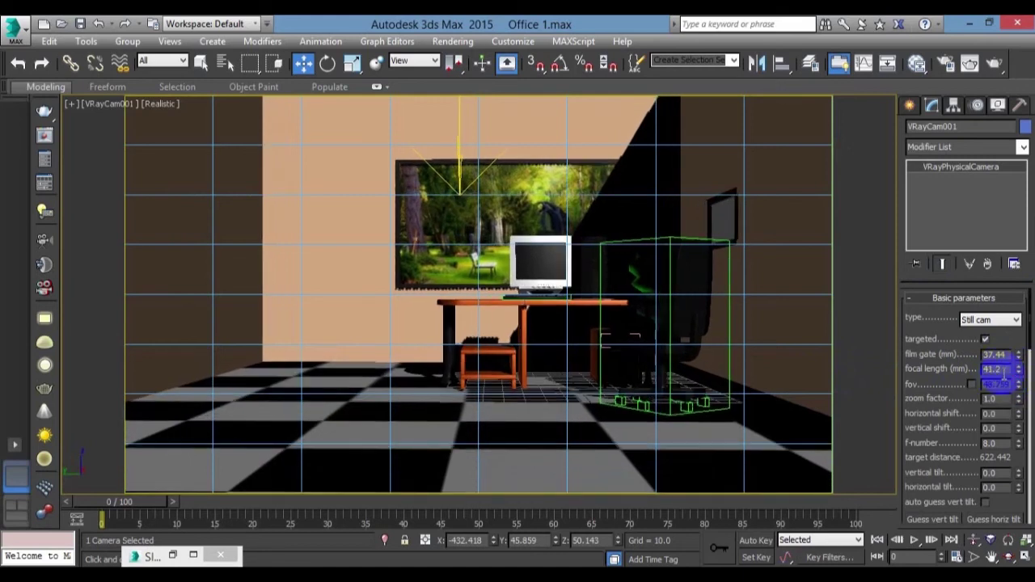
pyautogui.write('40')
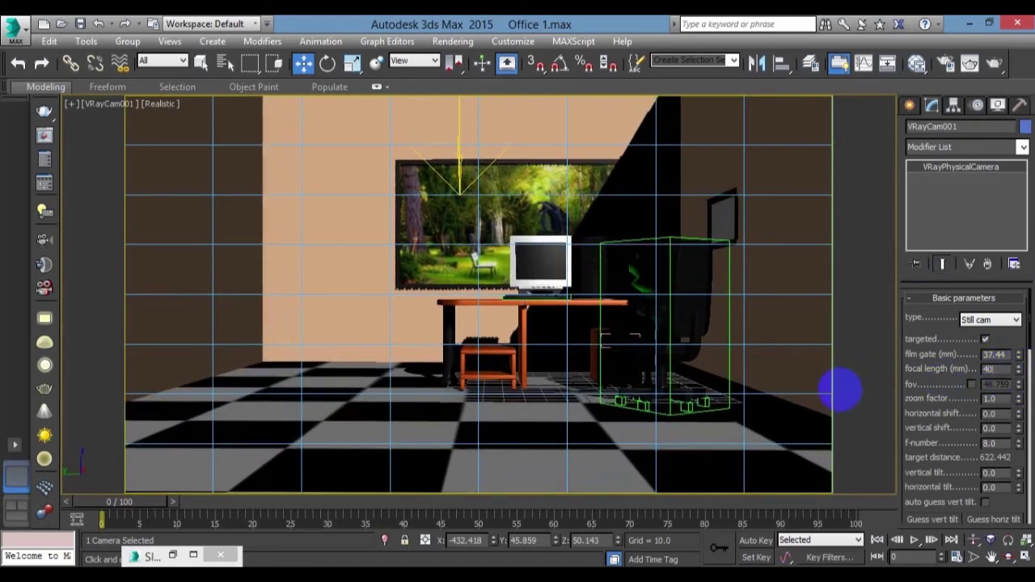
pyautogui.press('Return')
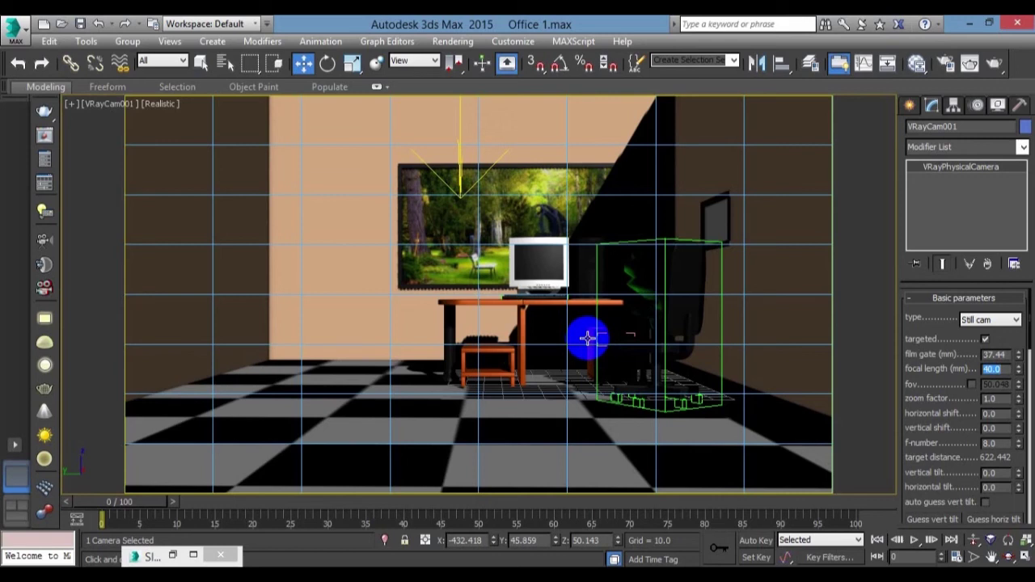
# Re-enable the V-Ray Toolbar and launch V-Ray Quick Settings from it.
pyautogui.rightClick(1026, 68)
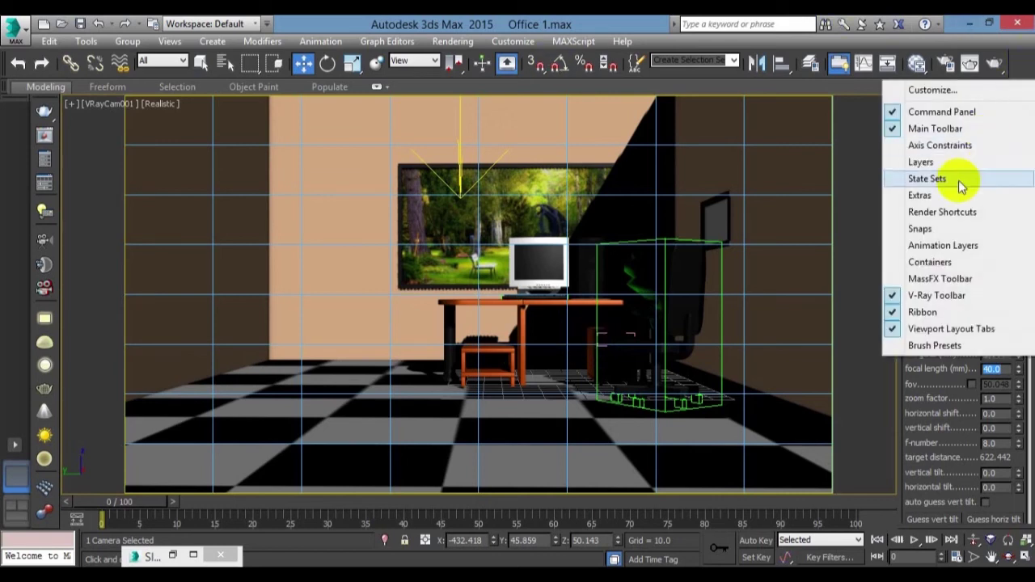
pyautogui.click(921, 296)
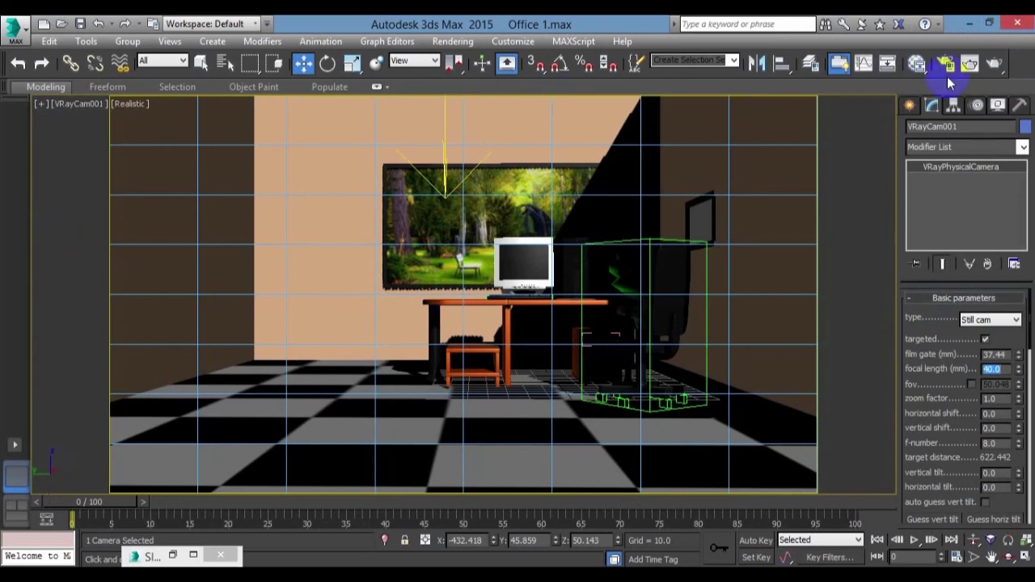
pyautogui.rightClick(1020, 63)
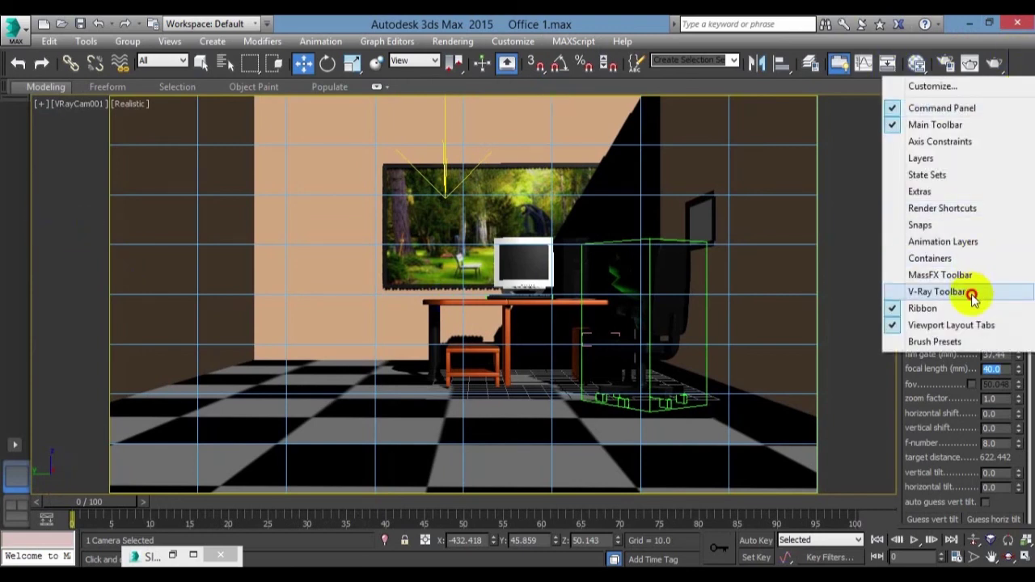
pyautogui.click(971, 293)
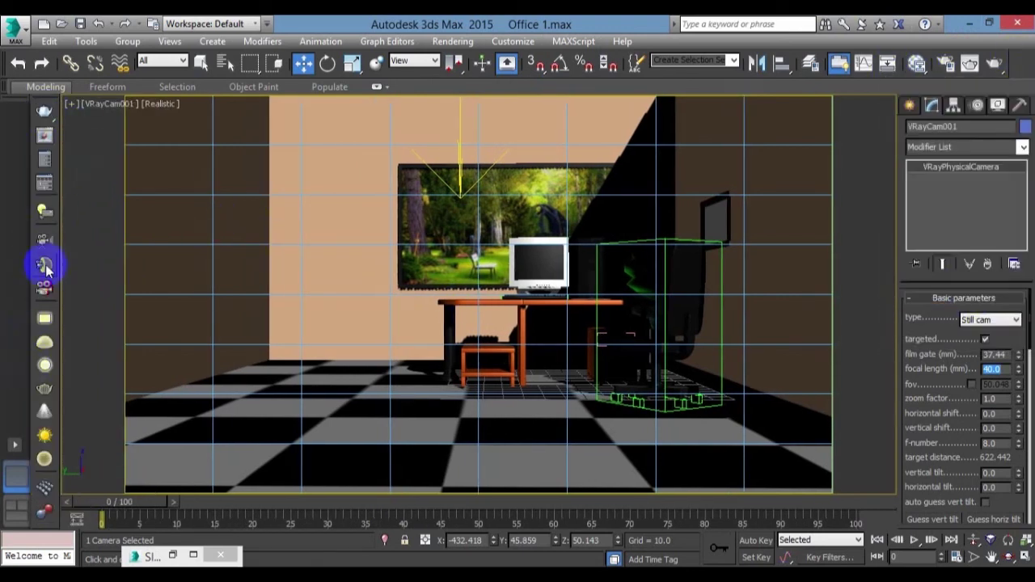
pyautogui.click(45, 185)
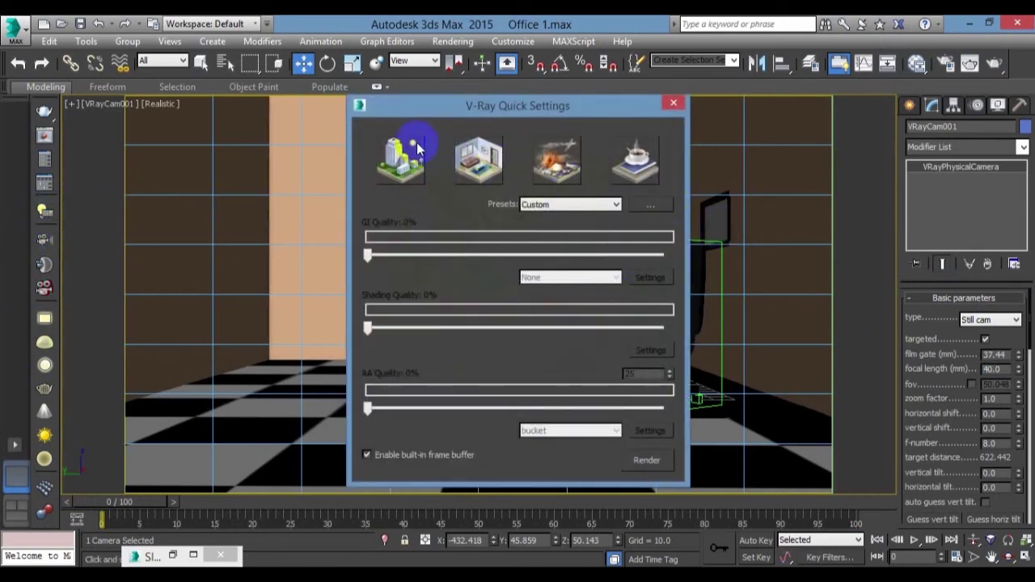
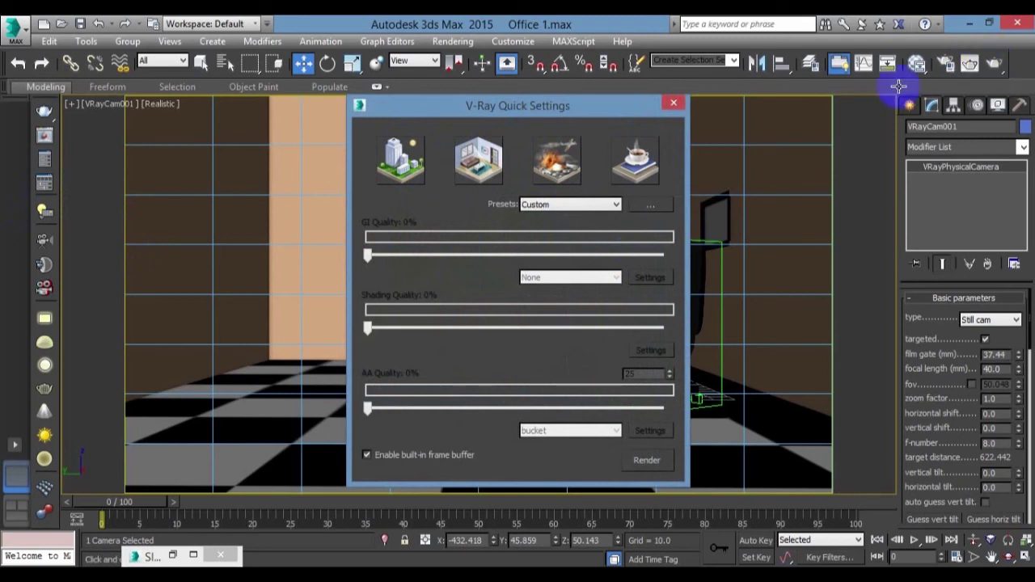
# Apply the ArchViz interior V-Ray preset and experiment with the GI Quality slider.
pyautogui.click(480, 162)
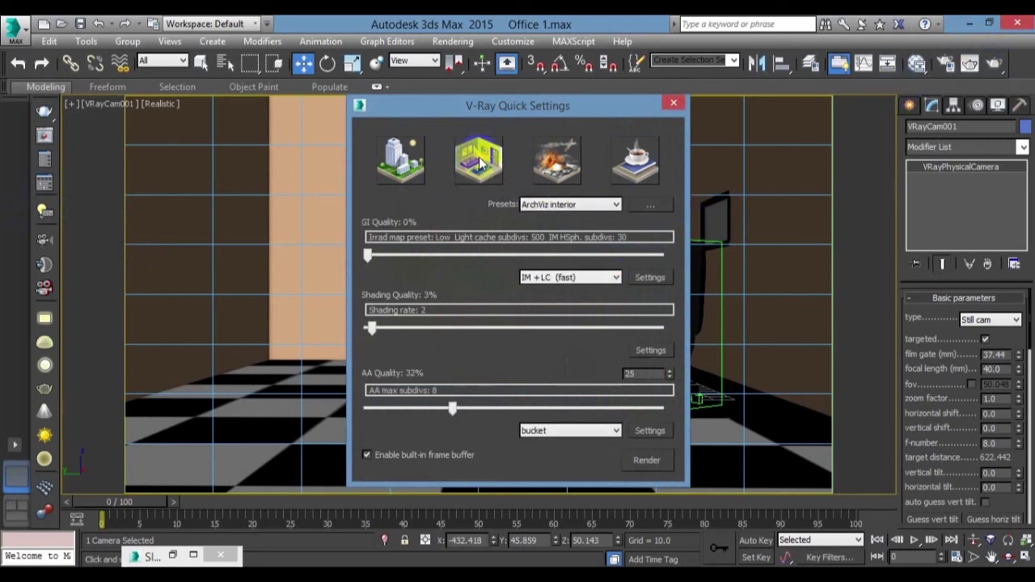
pyautogui.click(395, 252)
pyautogui.moveTo(380, 269); pyautogui.dragTo(351, 267)
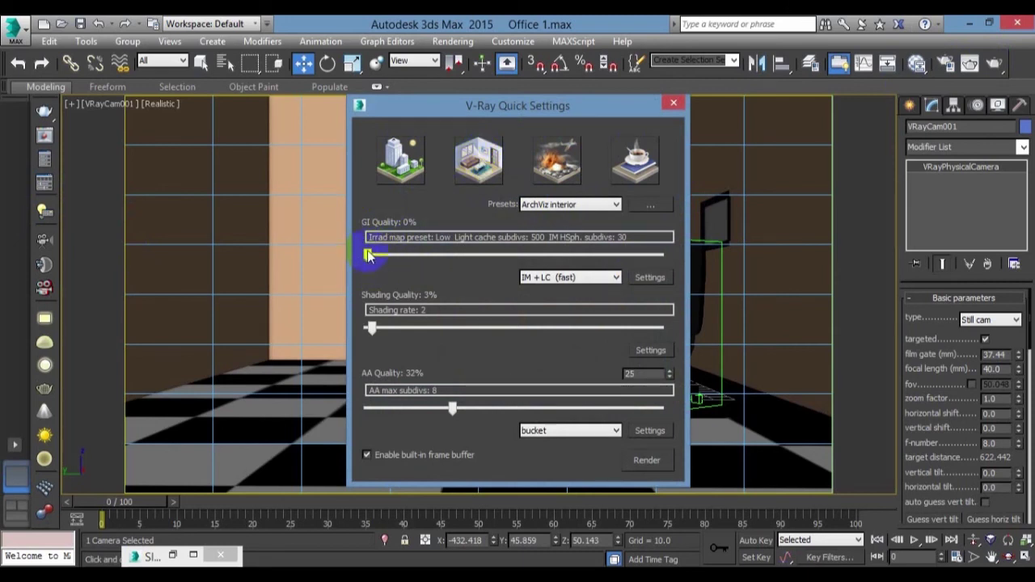
pyautogui.moveTo(380, 257)
pyautogui.mouseDown()
pyautogui.moveTo(429, 260)
pyautogui.moveTo(368, 266)
pyautogui.mouseUp()
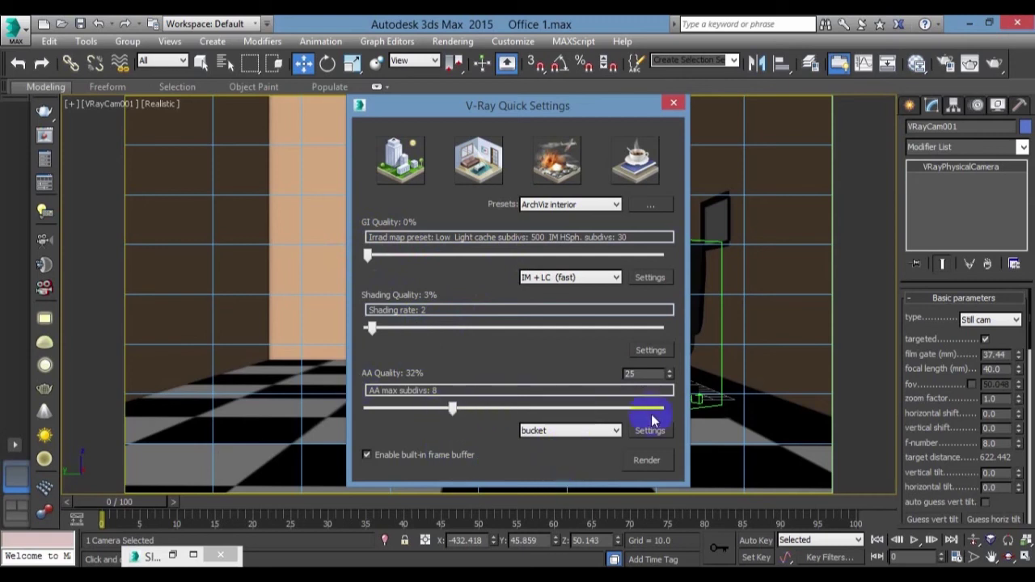
# Keep the HDTV 1280×720 output size, close Render Setup and bring back V-Ray Quick Settings.
pyautogui.click(651, 464)
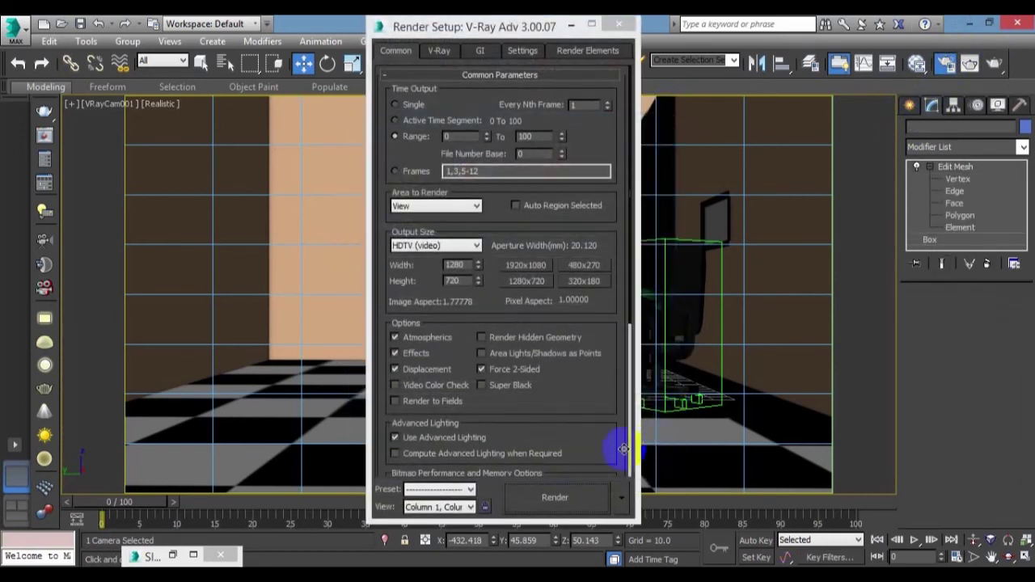
pyautogui.click(458, 244)
pyautogui.click(460, 250)
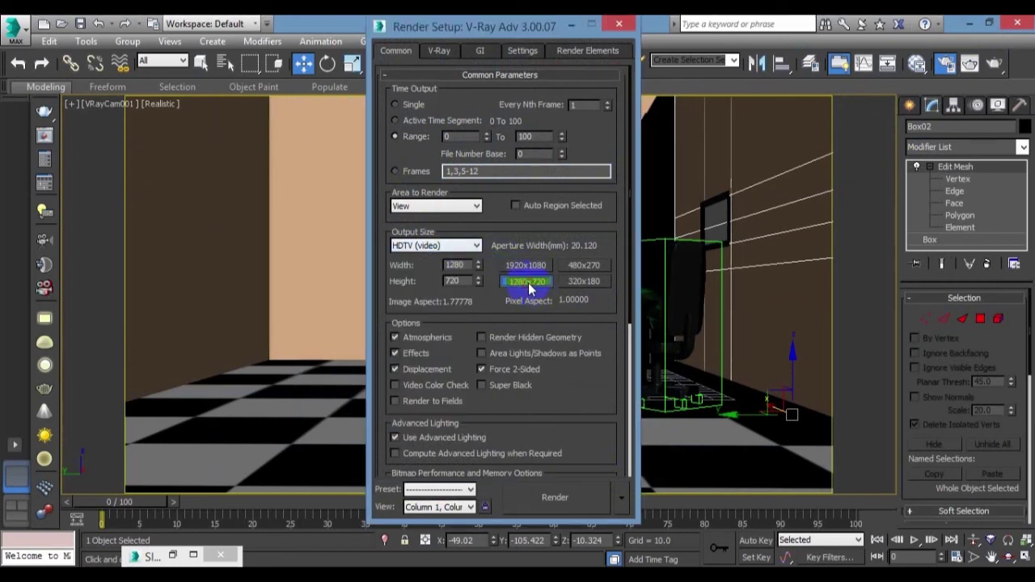
pyautogui.click(616, 27)
pyautogui.click(44, 183)
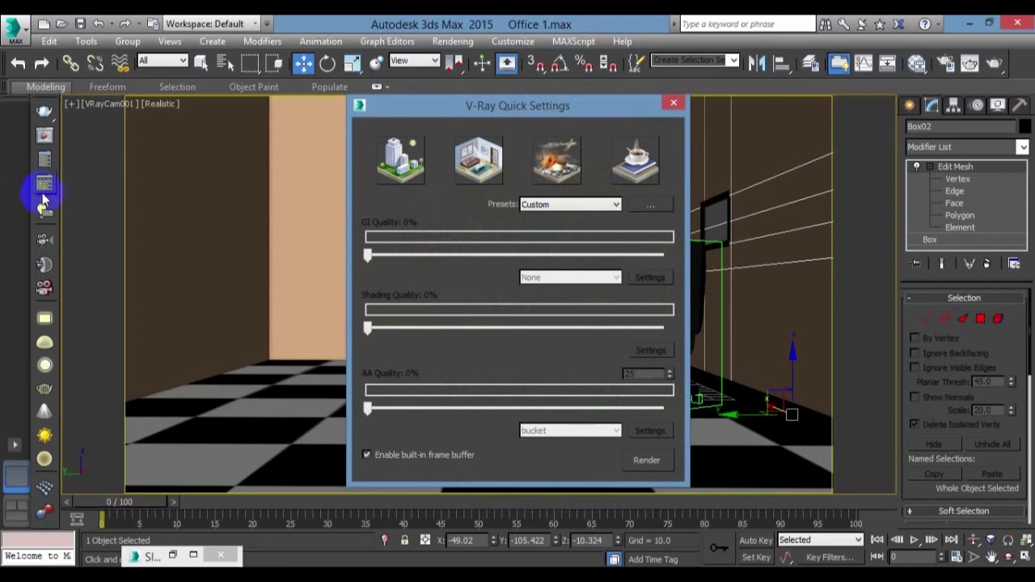
# Reapply the ArchViz interior preset and render the office camera view at 1280×720.
pyautogui.click(485, 171)
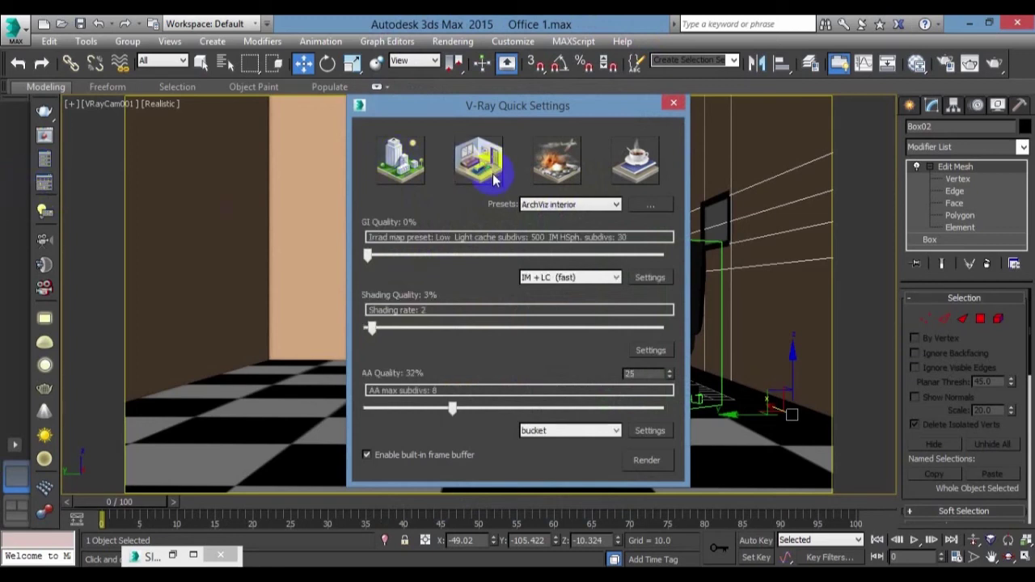
pyautogui.click(646, 459)
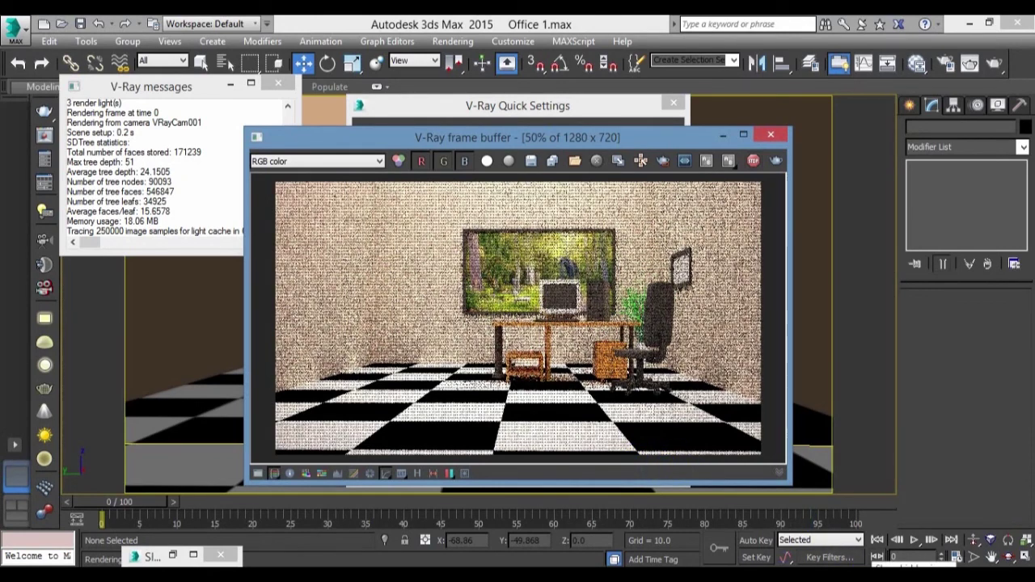
# Let the office render finish, inspect the desk area at 100% zoom, then zoom back to 50%.
pyautogui.click(892, 579)
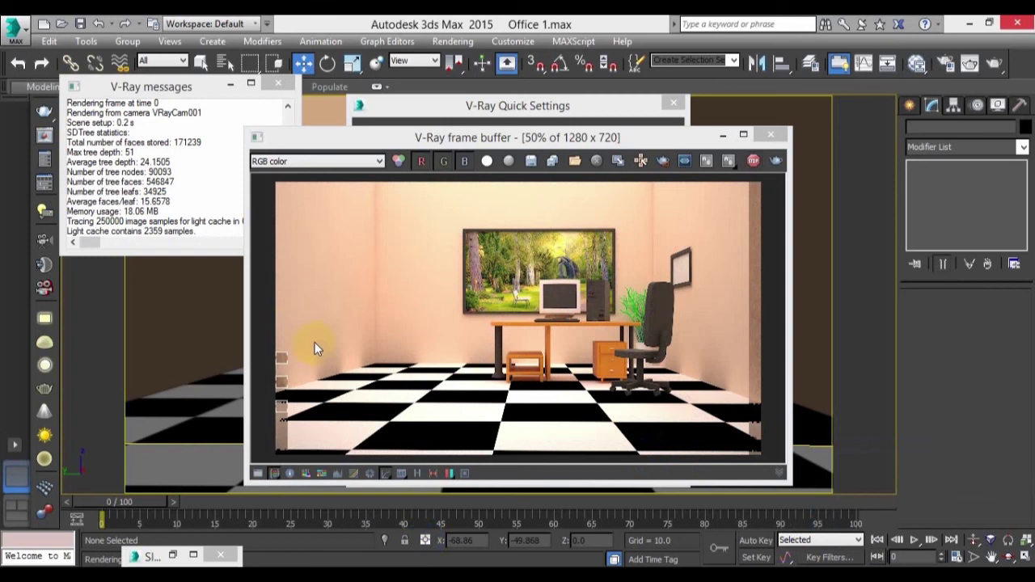
pyautogui.click(494, 389)
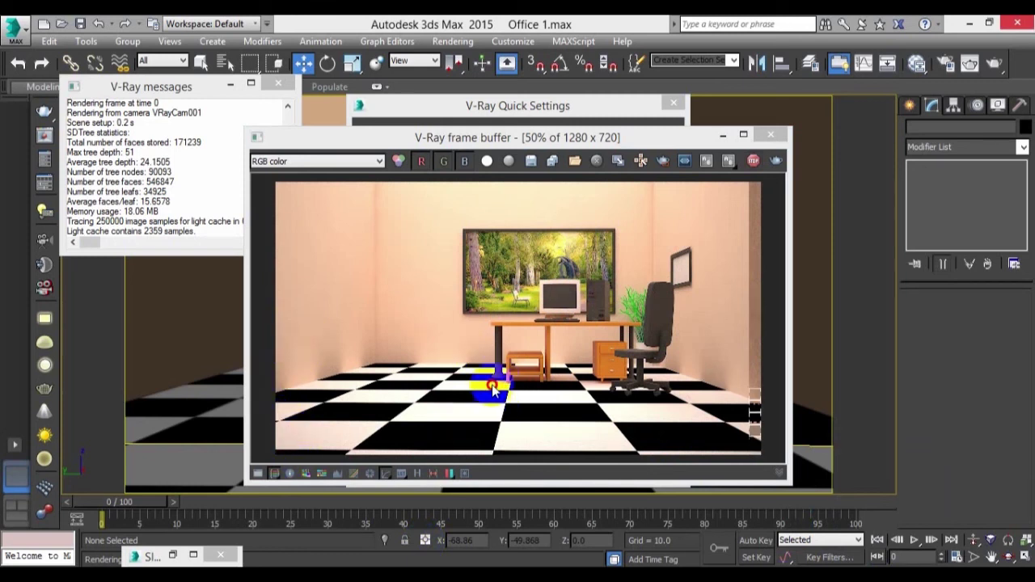
pyautogui.moveTo(494, 389); pyautogui.dragTo(634, 304)
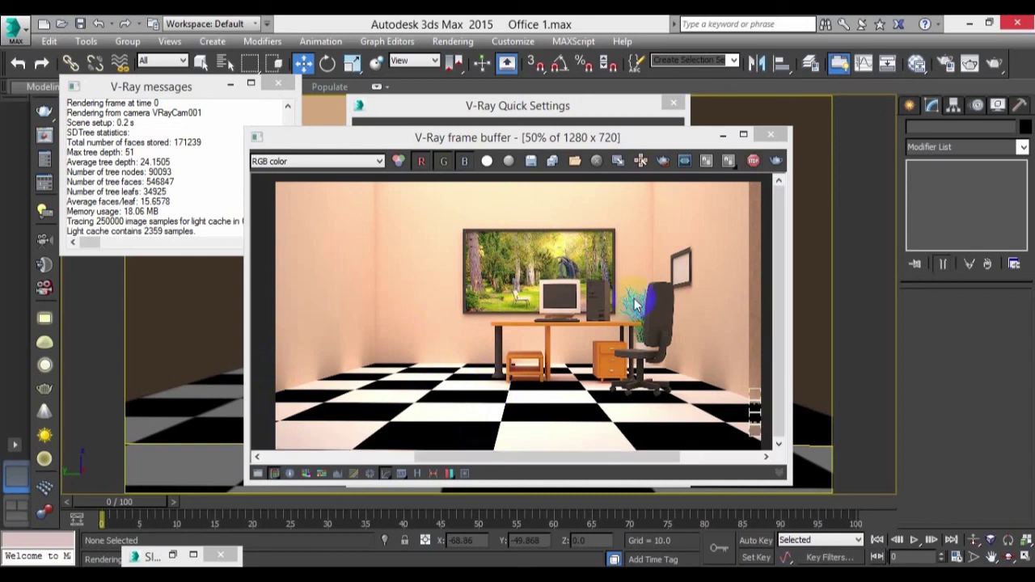
pyautogui.doubleClick(614, 306)
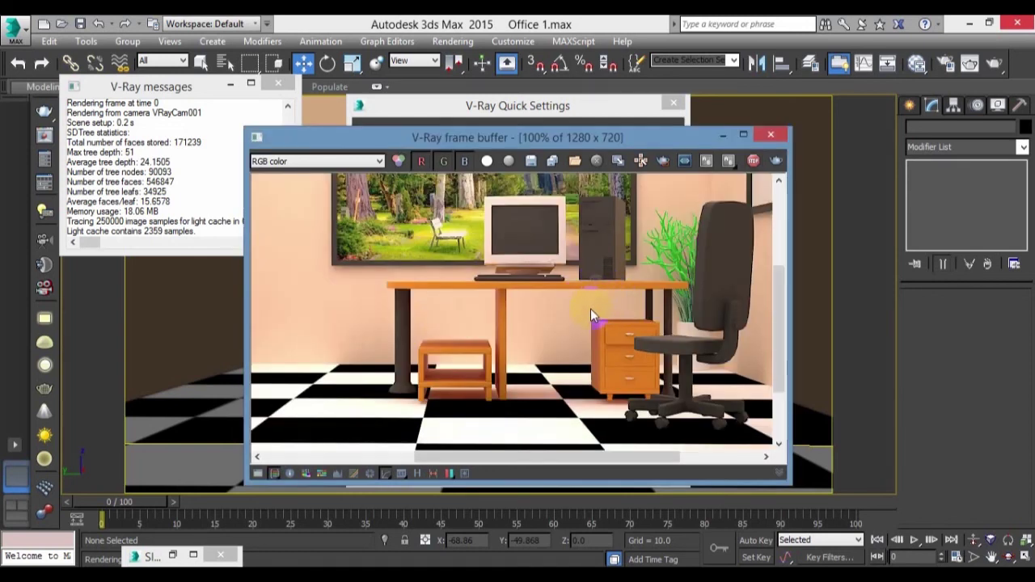
pyautogui.scroll(-2, 590, 311)
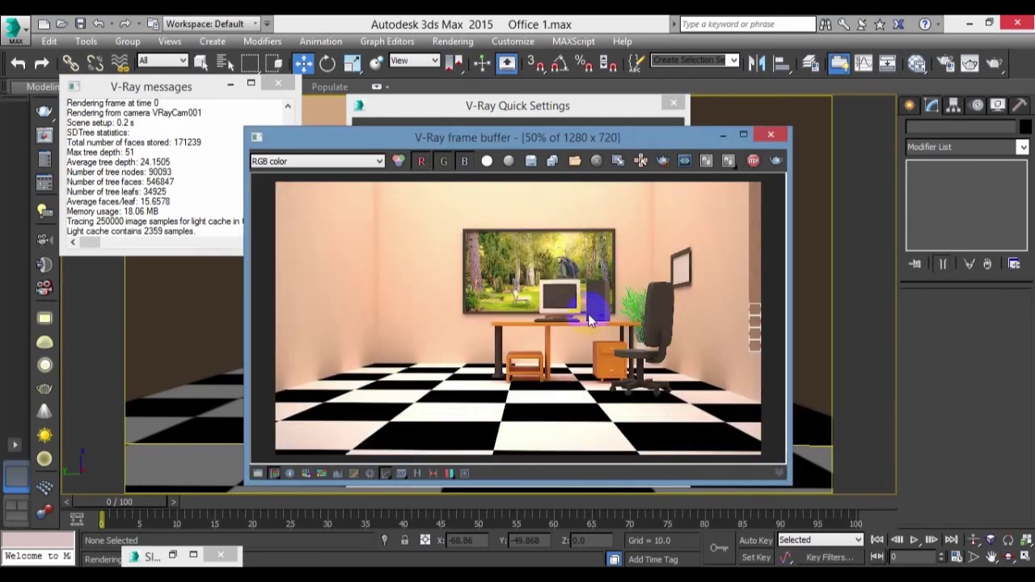
pyautogui.click(543, 351)
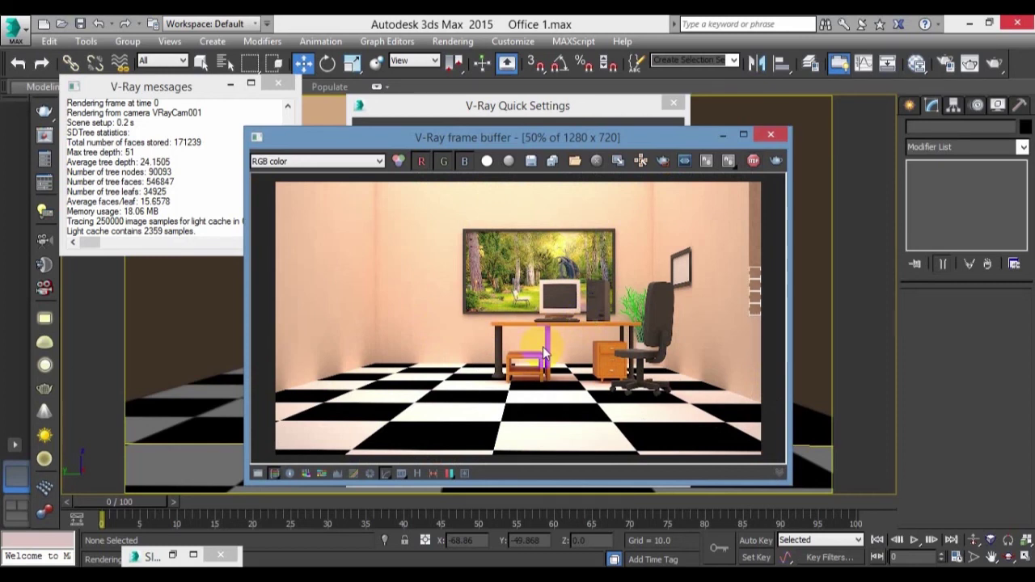
pyautogui.click(607, 117)
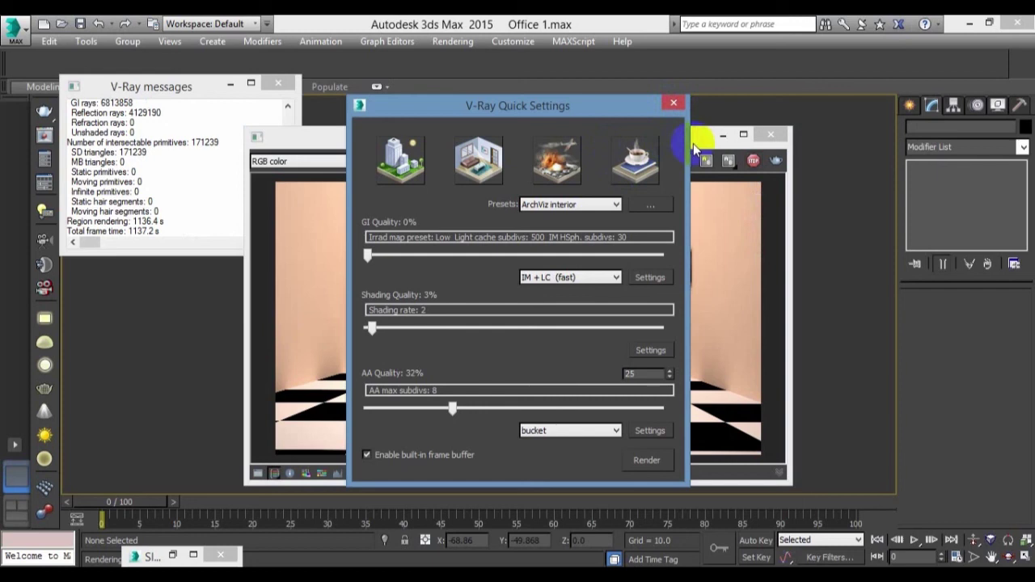
# Re-render the office view with a restored frame buffer, then minimise 3ds Max once finished.
pyautogui.click(321, 142)
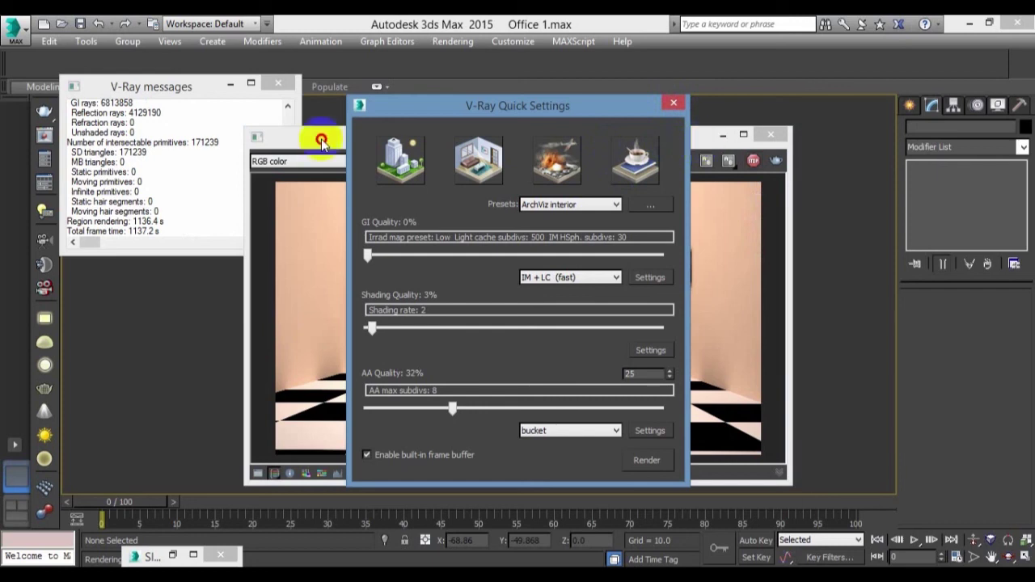
pyautogui.click(630, 145)
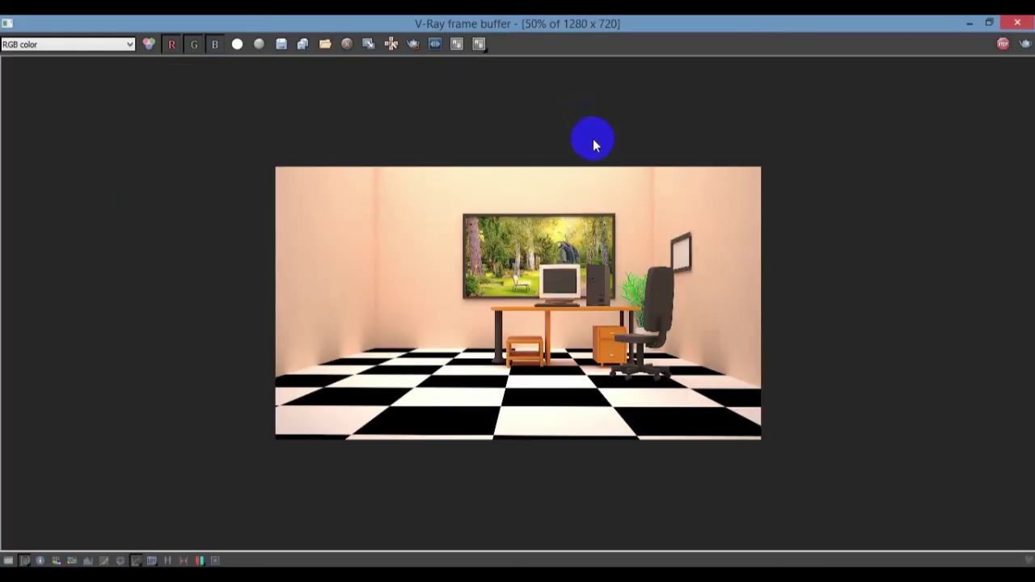
pyautogui.click(988, 22)
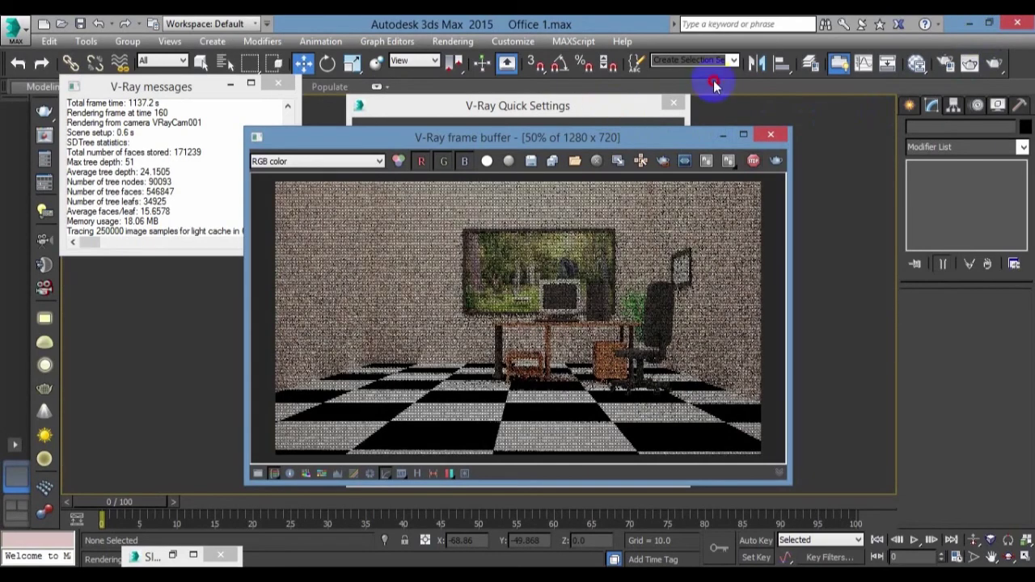
pyautogui.click(608, 106)
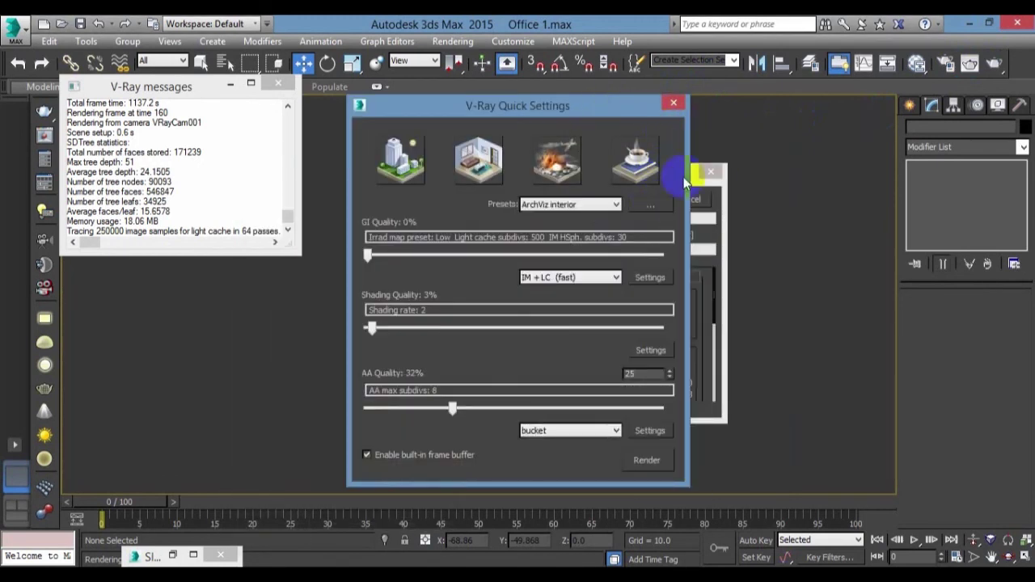
pyautogui.click(697, 188)
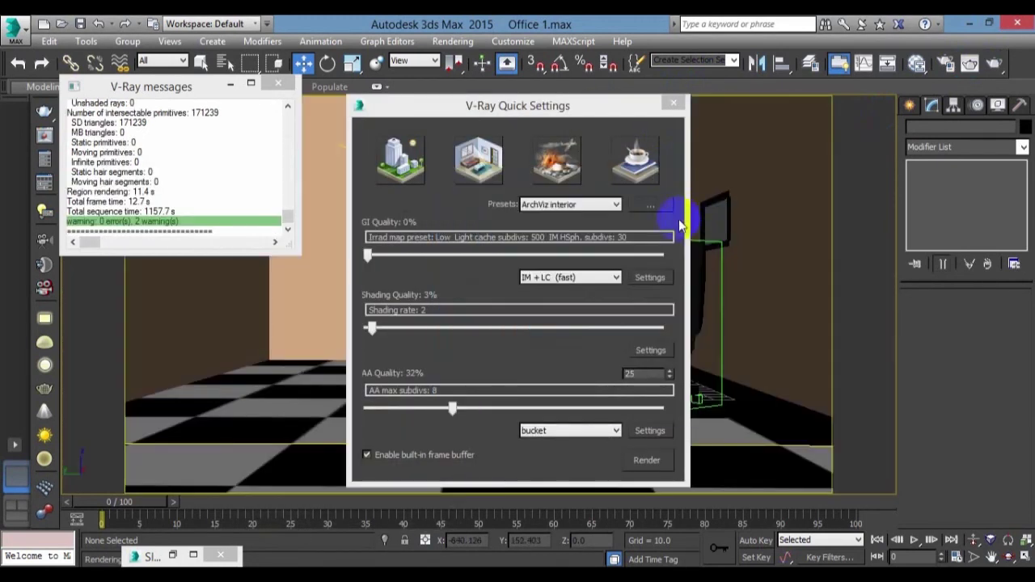
pyautogui.click(968, 23)
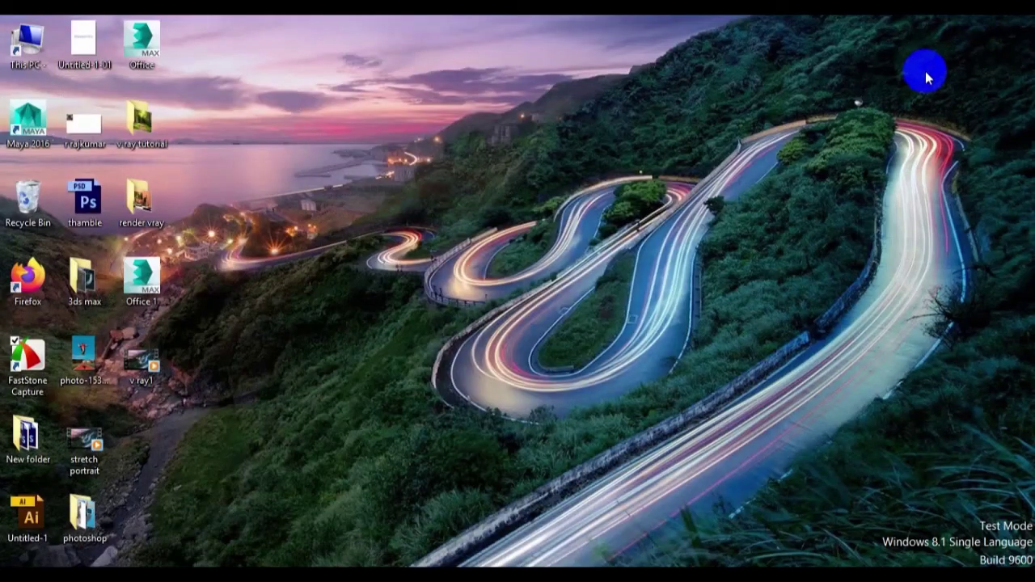
# Open the Office0000 render image from the desktop's render vray folder.
pyautogui.click(129, 187)
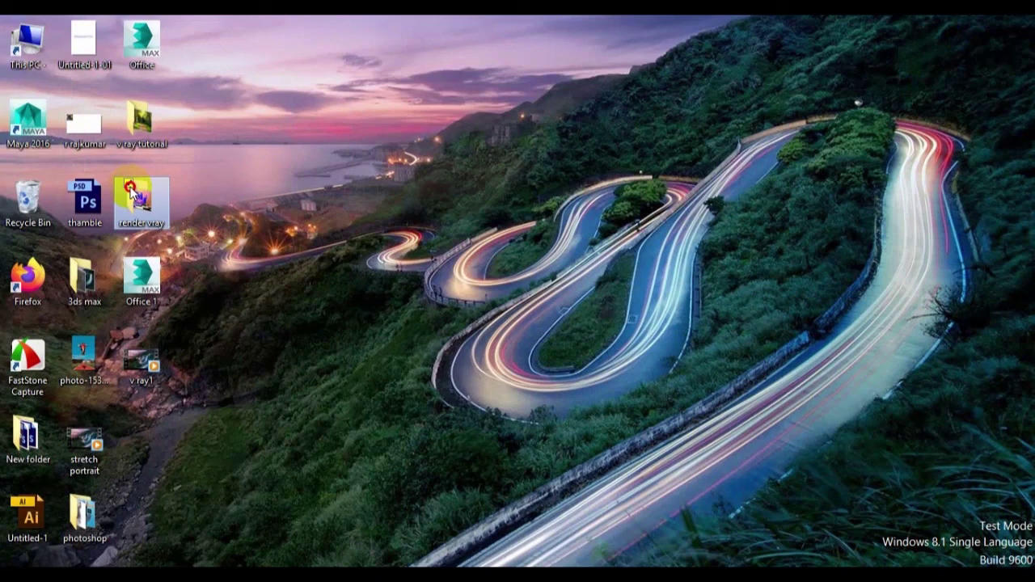
pyautogui.doubleClick(129, 187)
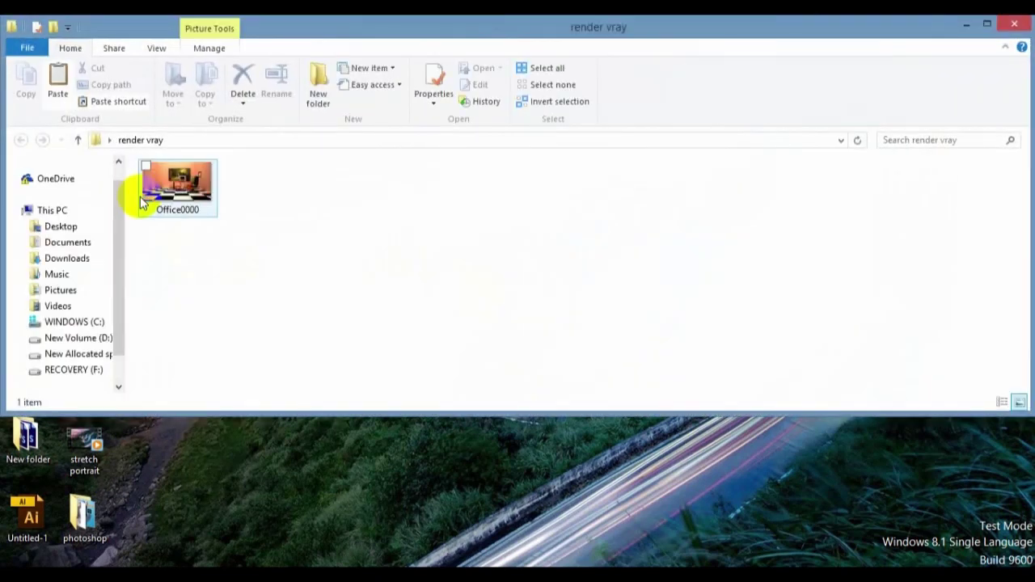
pyautogui.doubleClick(183, 191)
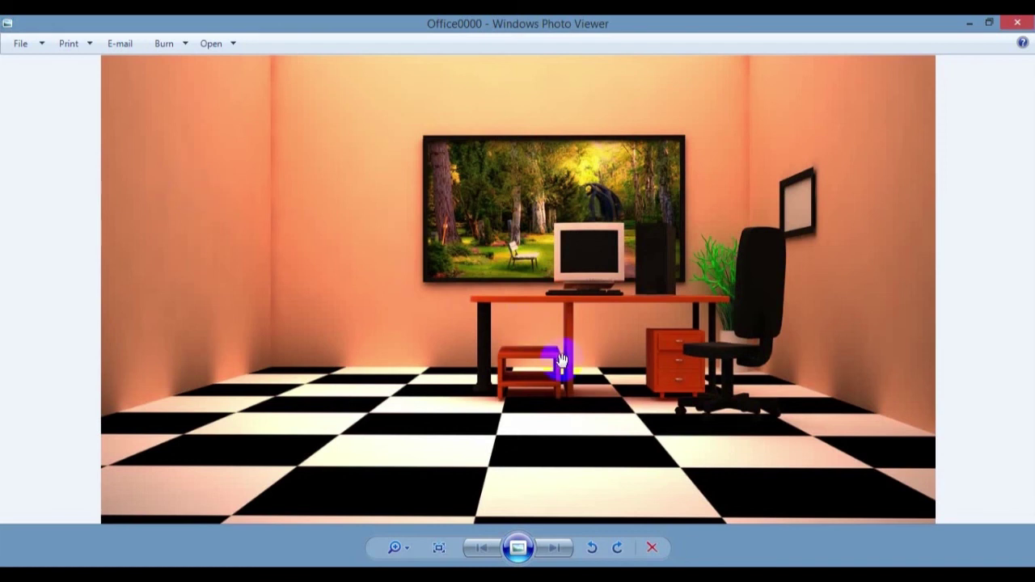
# Zoom in and out on the Office0000 office render, then close Photo Viewer.
pyautogui.scroll(1, 561, 360)
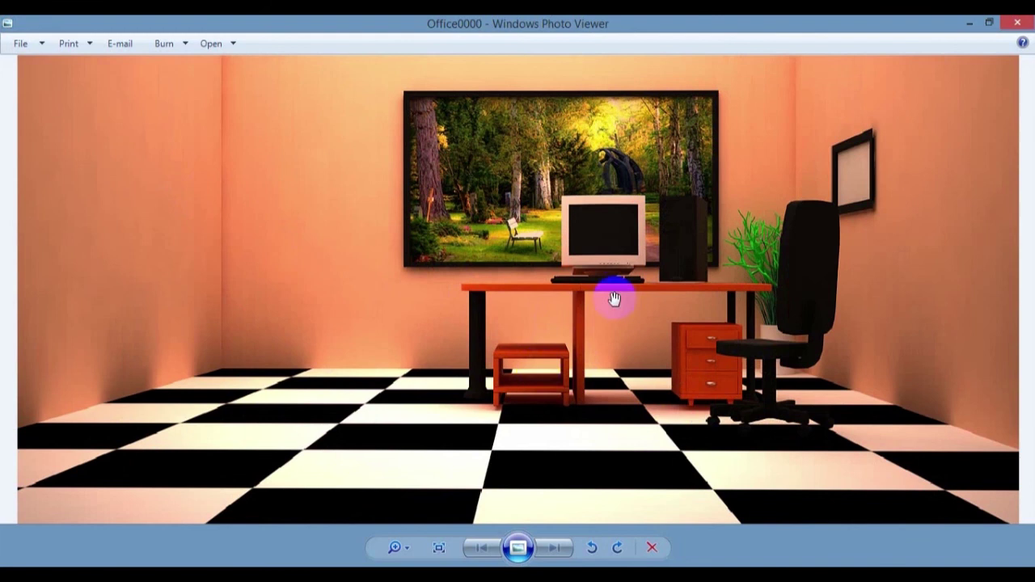
pyautogui.scroll(-1, 610, 277)
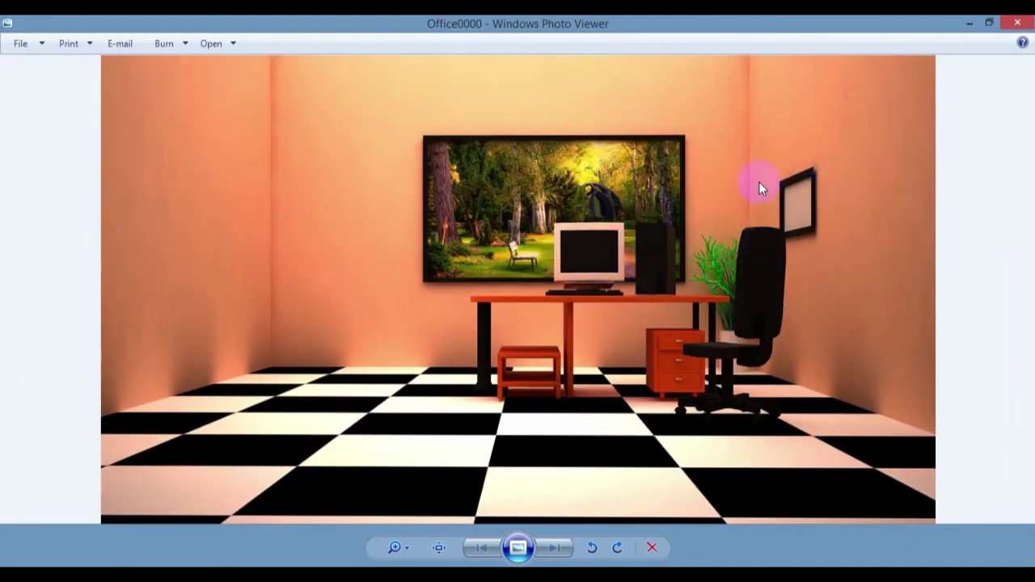
pyautogui.click(1014, 24)
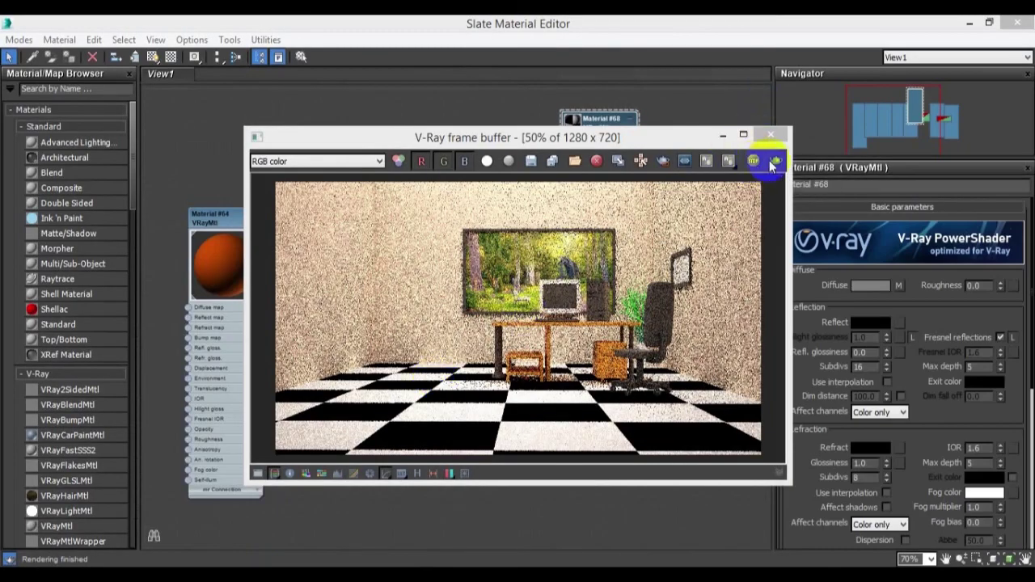
# Close the V-Ray frame buffer and Quick Settings and minimise the Slate Material Editor.
pyautogui.click(770, 134)
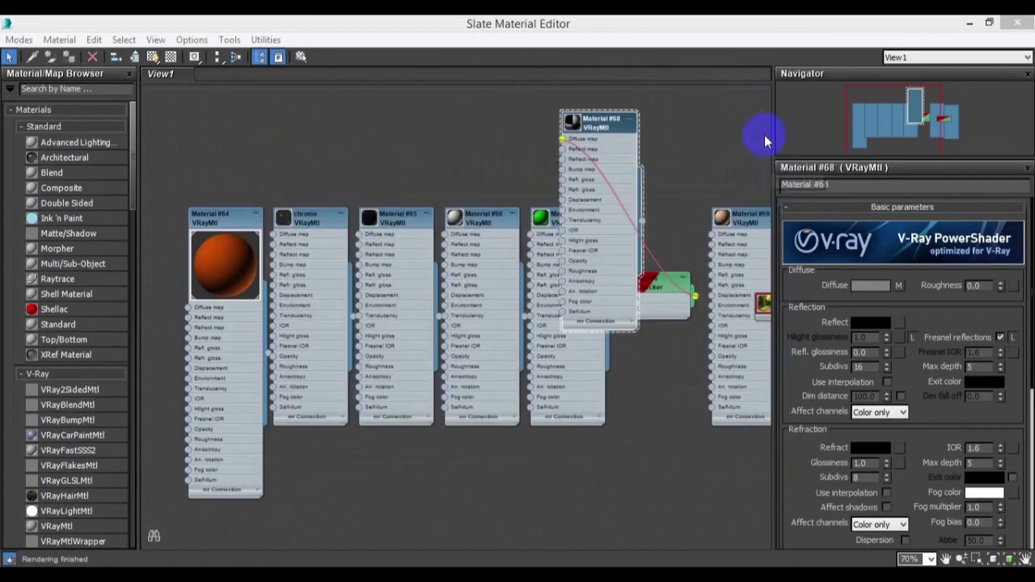
pyautogui.click(964, 24)
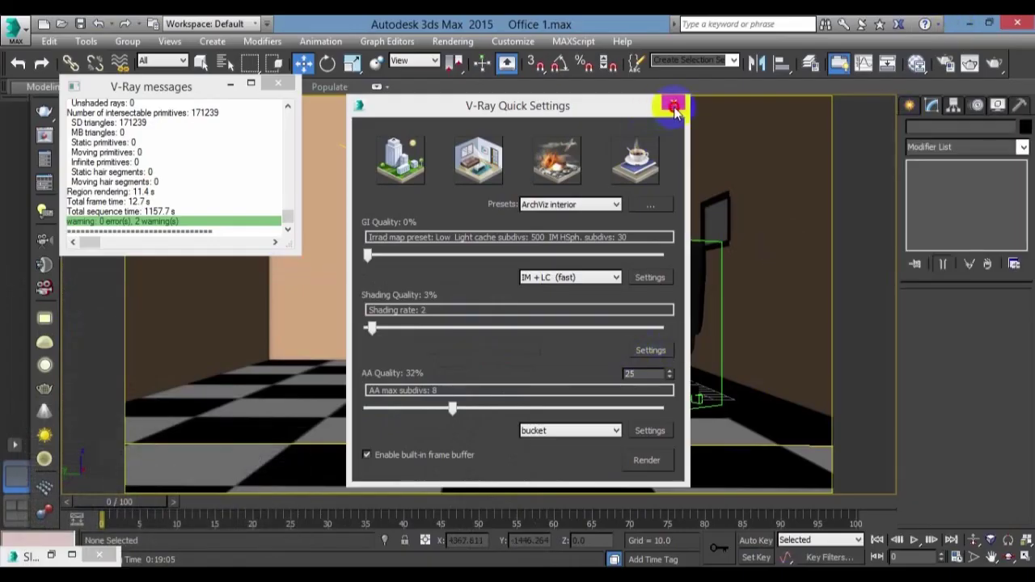
pyautogui.click(671, 105)
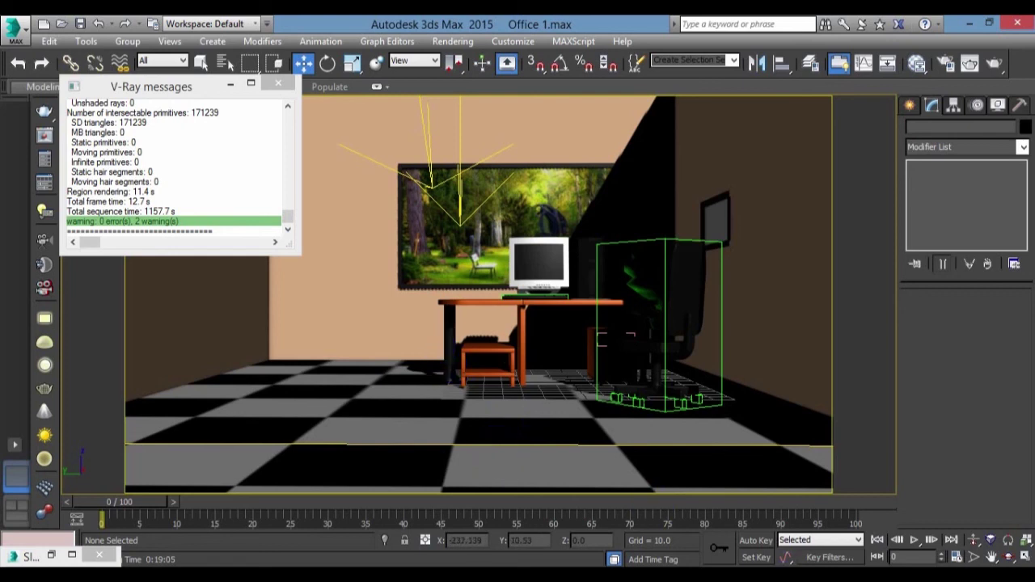
pyautogui.click(892, 578)
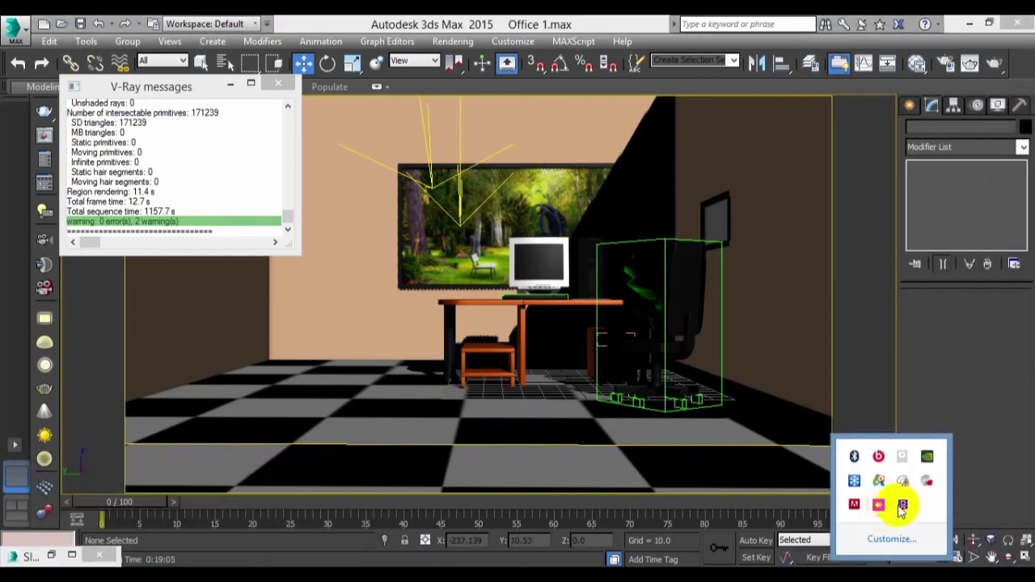